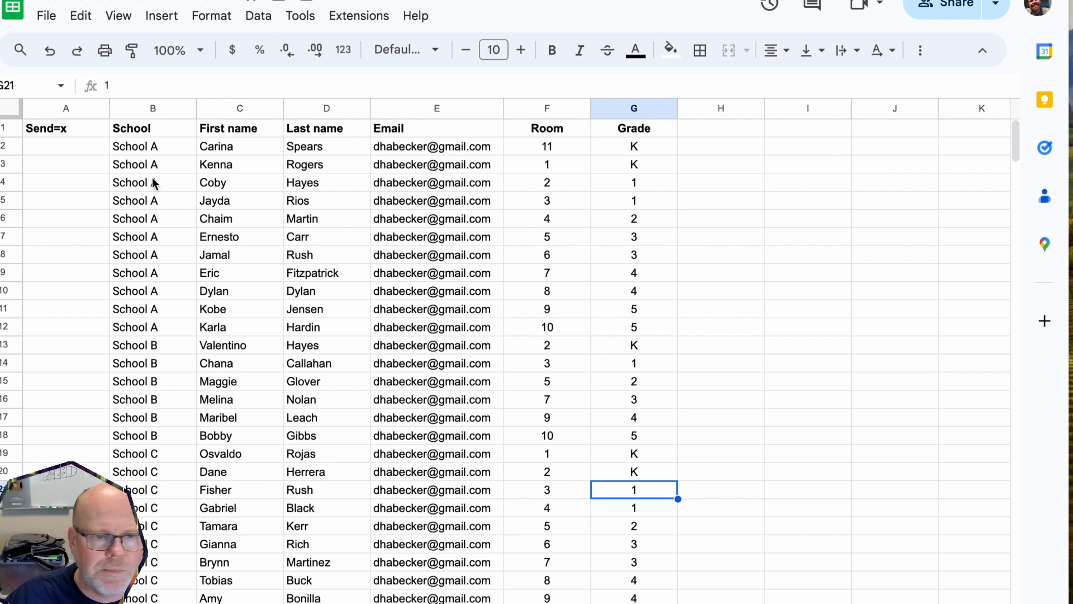
Scroll through the teacher roster's rows and columns to review the teacher list
scroll(154, 182, "down", 4)
scroll(154, 182, "up", 3)
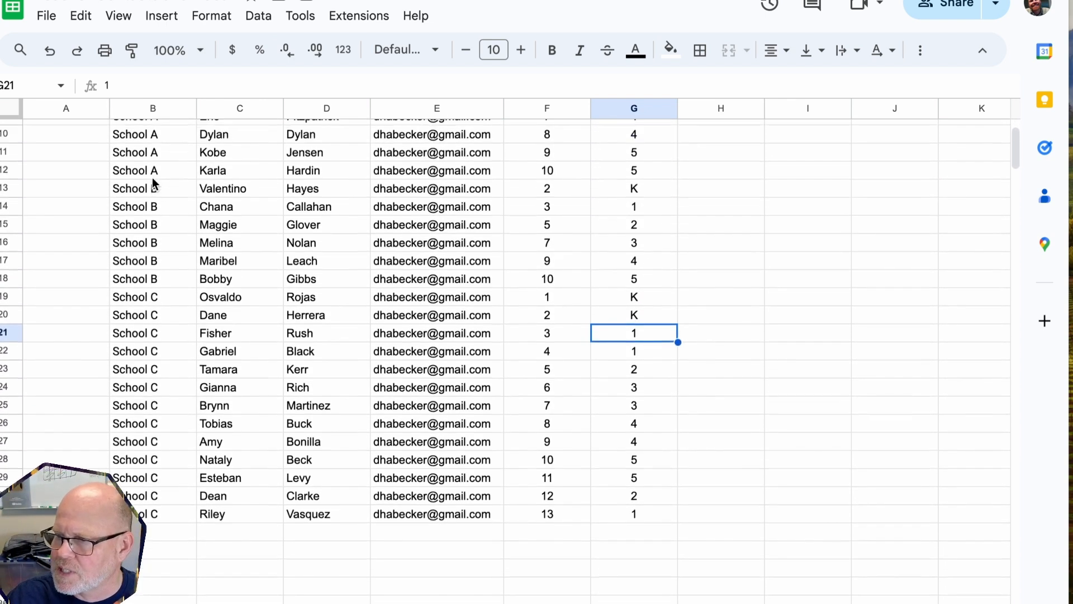
scroll(153, 182, "up", 1)
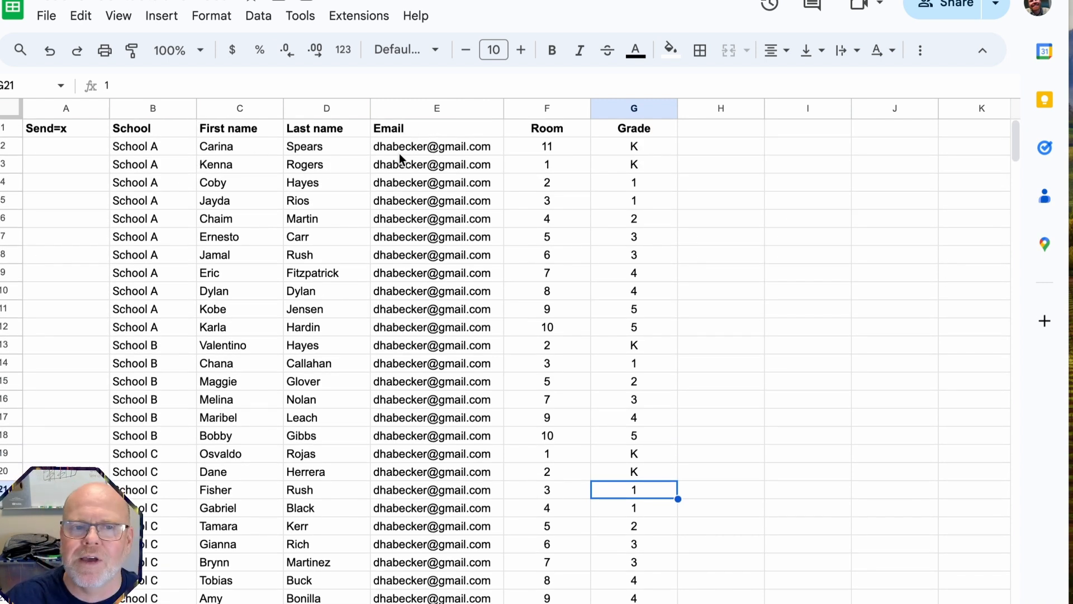
scroll(399, 153, "down", 4)
scroll(469, 141, "up", 4)
scroll(468, 141, "right", 3)
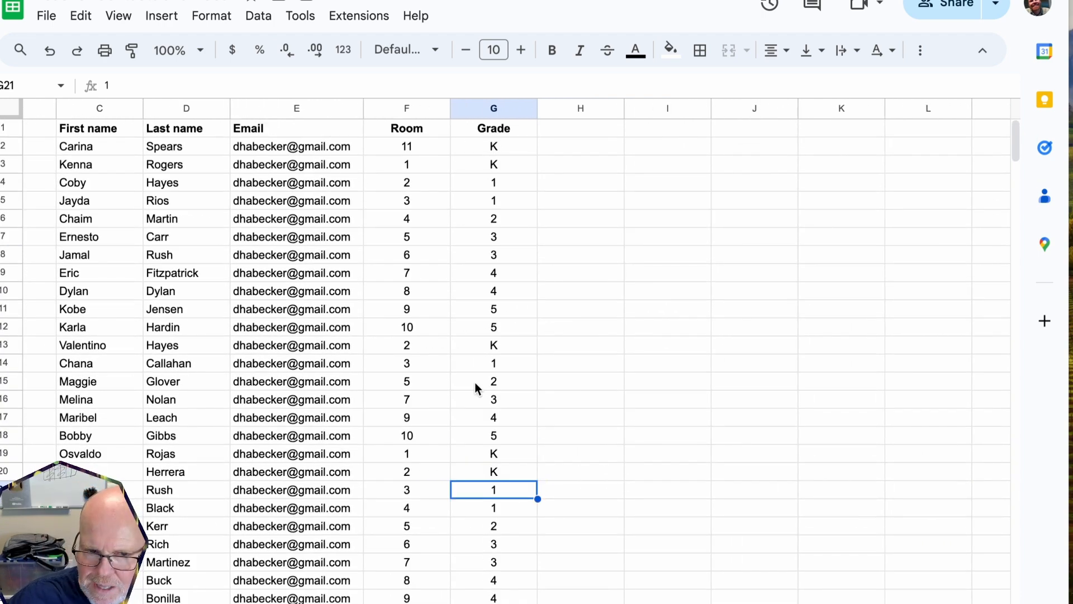
scroll(414, 369, "left", 3)
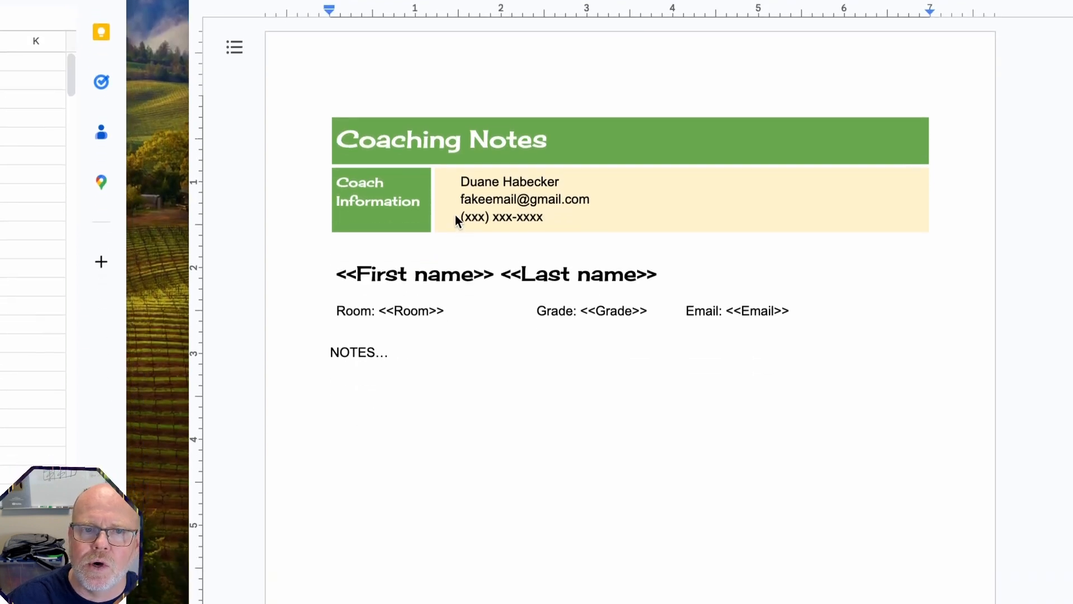
triple_click(406, 144)
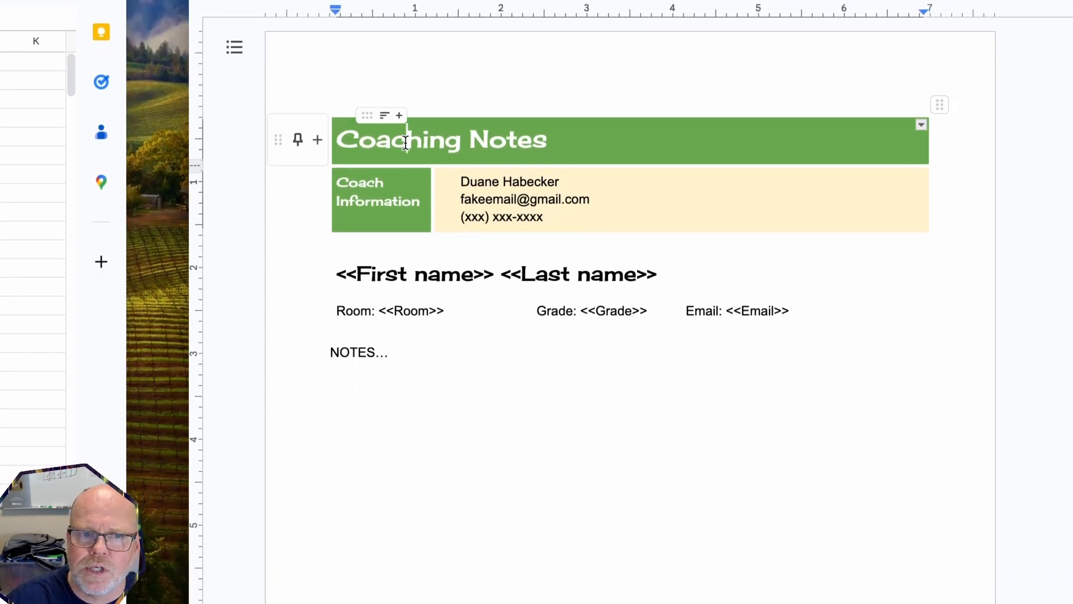
left_click(377, 144)
left_click_drag(376, 143, 615, 203)
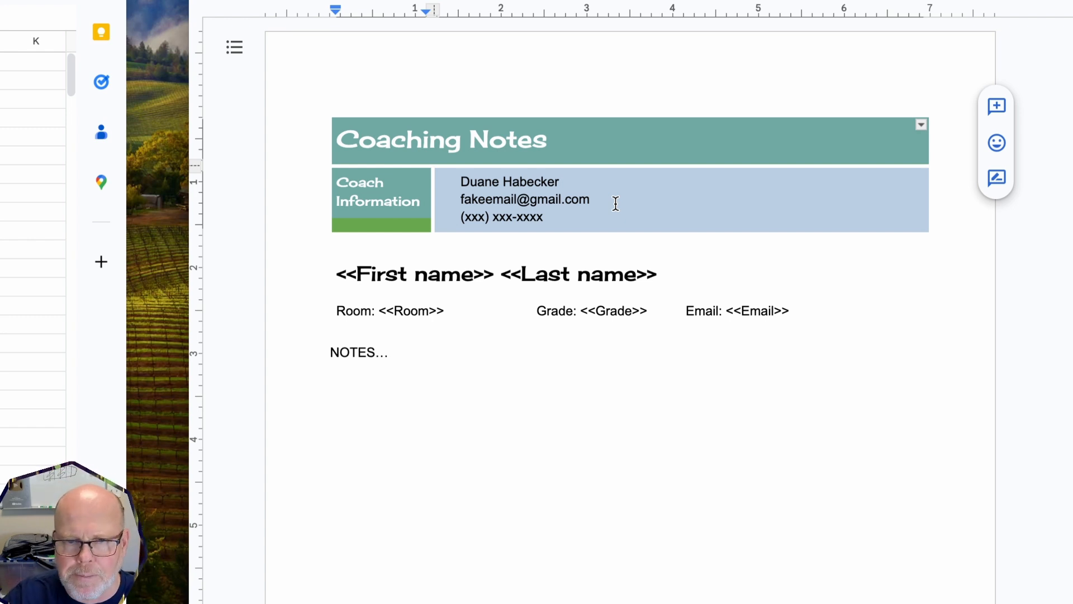
left_click(397, 277)
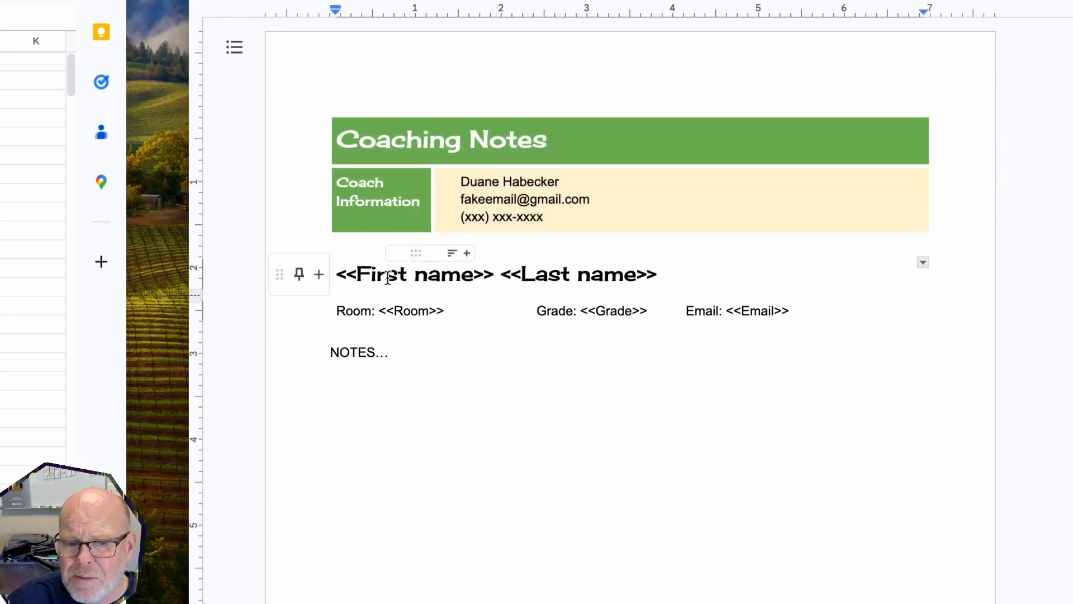
left_click_drag(699, 326, 749, 332)
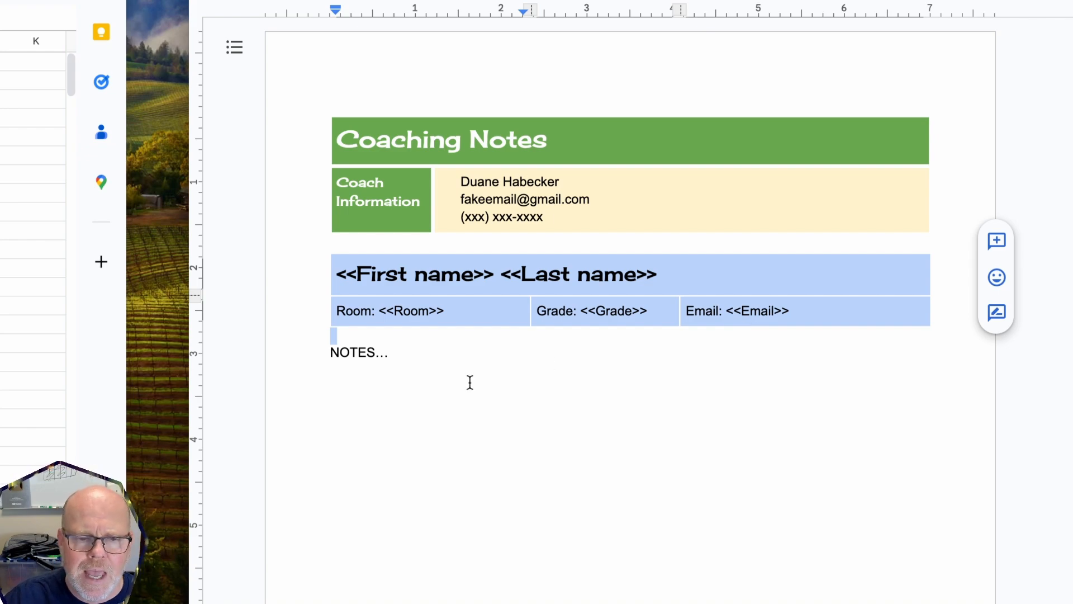
left_click(443, 387)
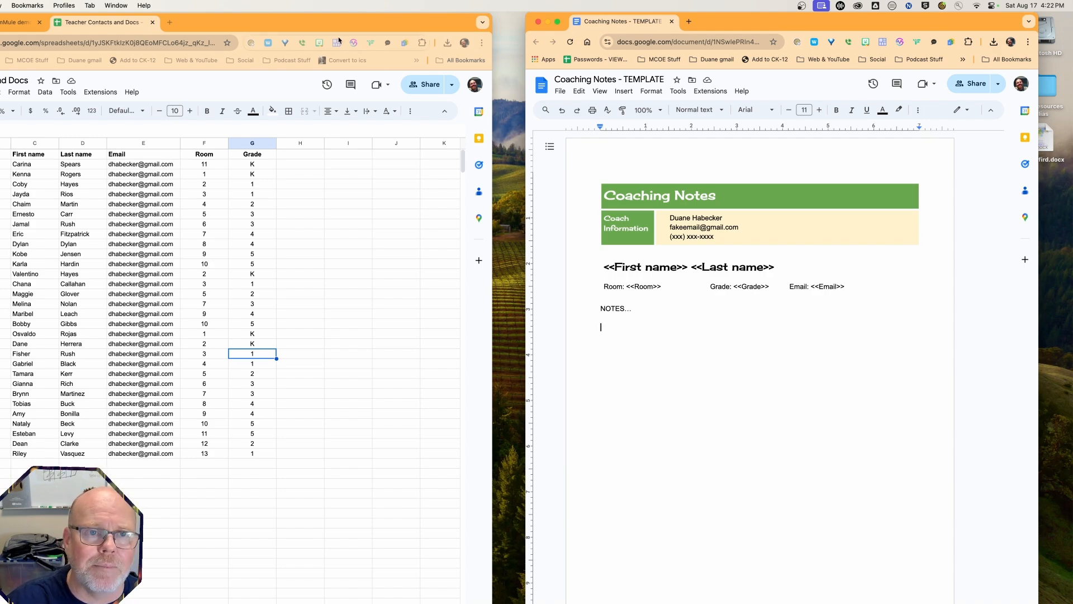
Move and widen the spreadsheet window, then zoom the page in for readability
left_click(327, 22)
left_click_drag(327, 22, 371, 20)
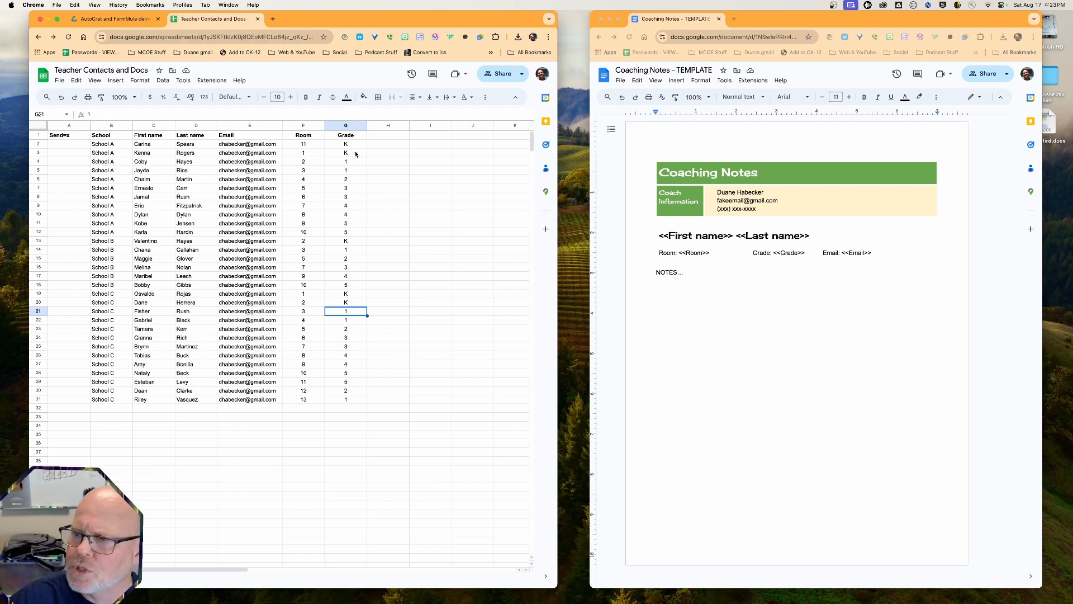
left_click_drag(676, 200, 911, 201)
left_click_drag(442, 19, 558, 28)
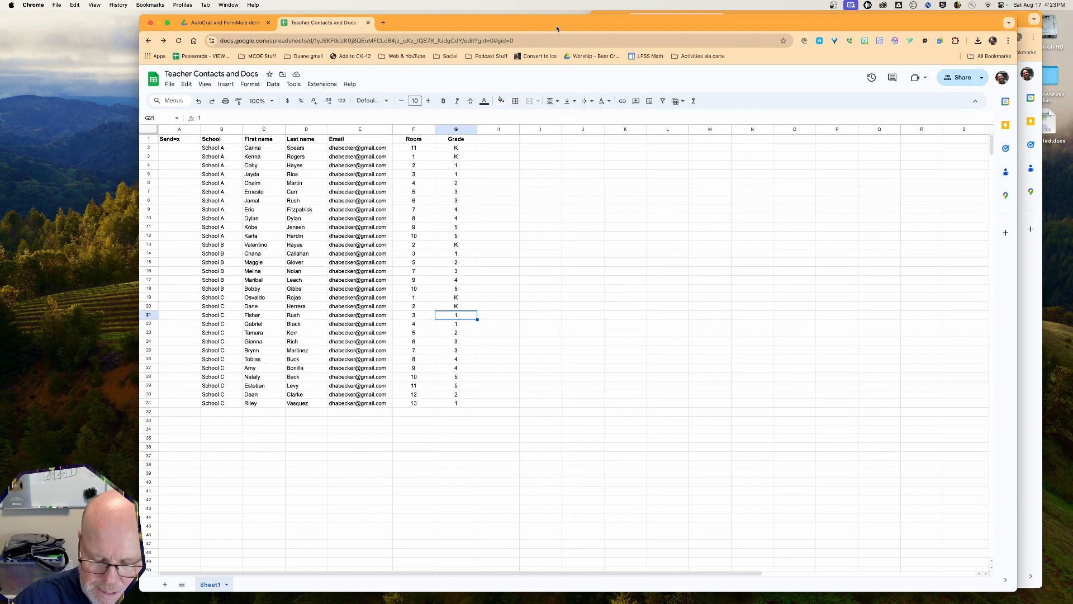
key("super+equal")
key("super+equal")
key("super+equal")
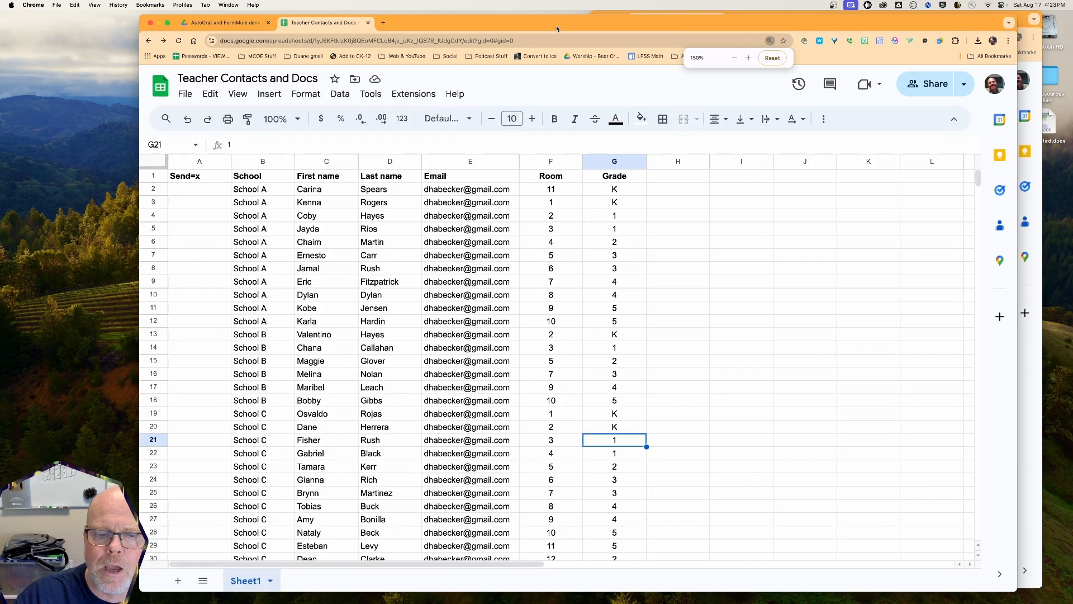
Show the Autocrat add-on's options in the Extensions menu
left_click(404, 96)
mouse_move(420, 240)
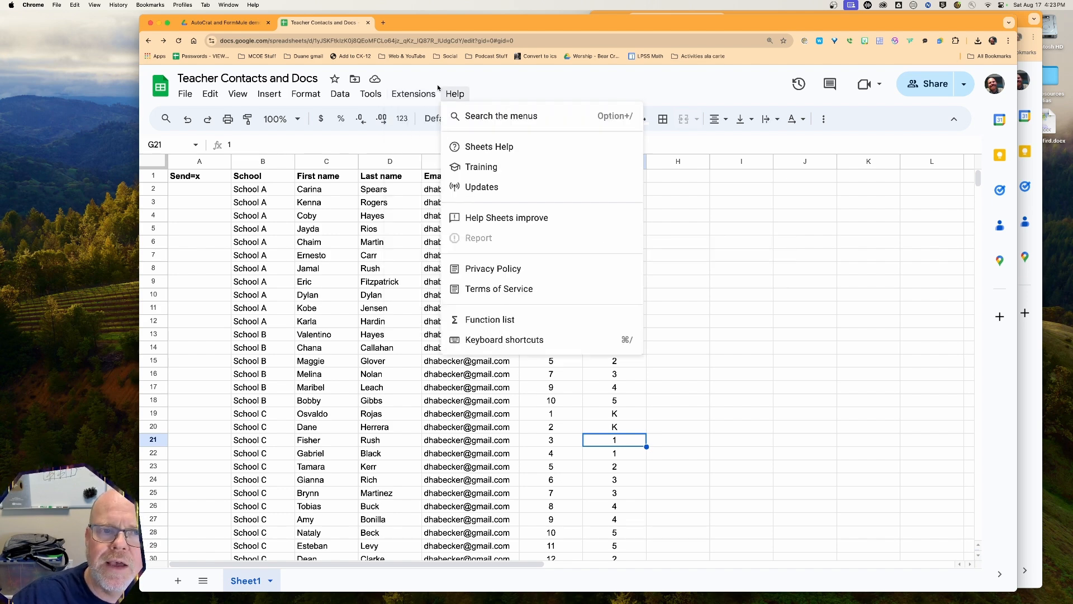
mouse_move(428, 117)
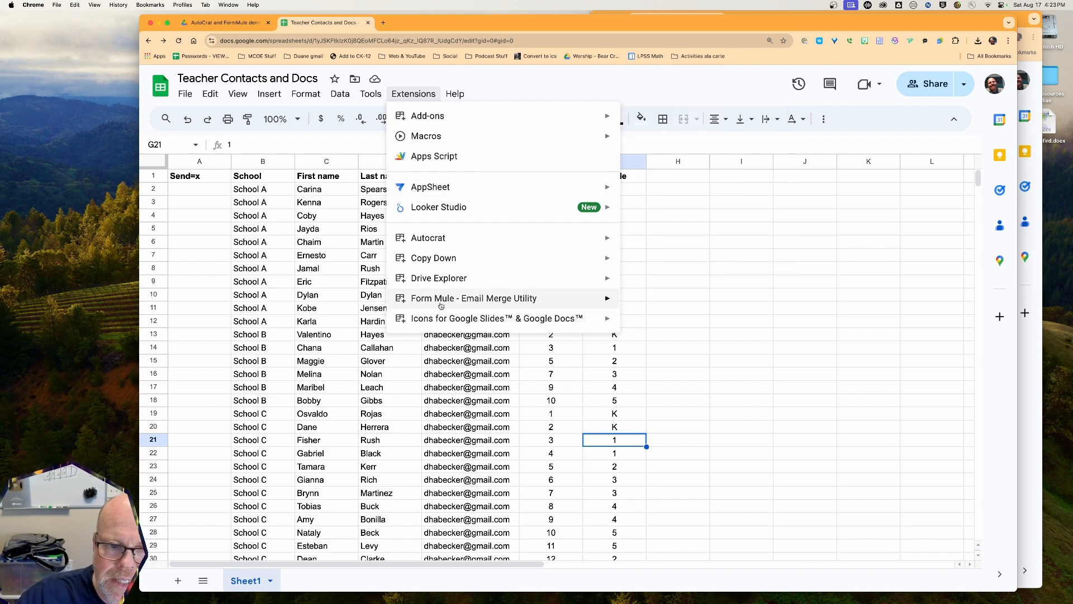
mouse_move(441, 306)
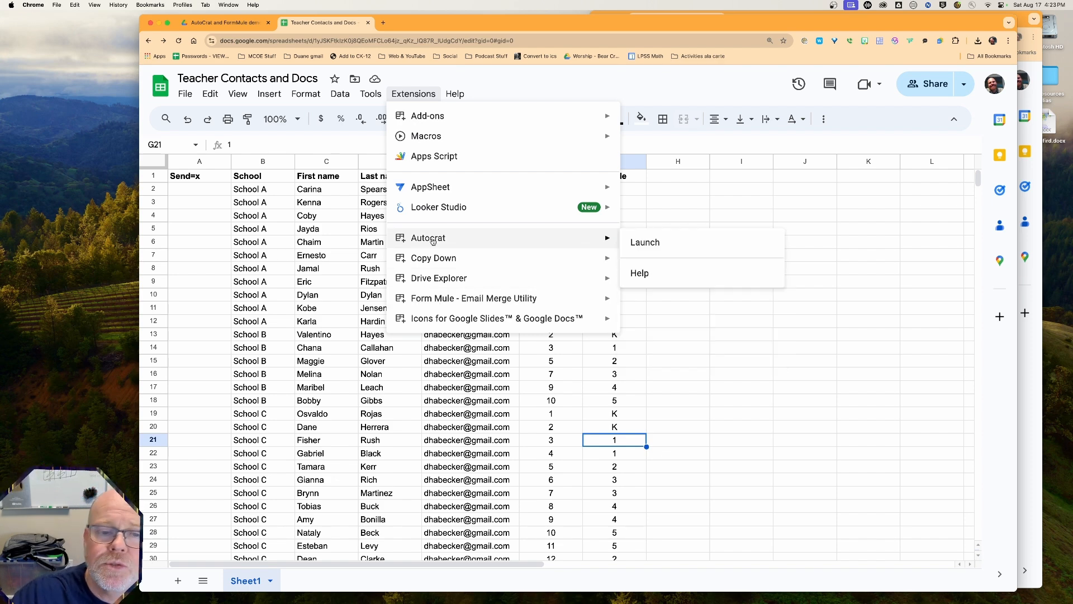
Launch Autocrat, glance at the Drive template folder, and return to the roster
left_click(643, 243)
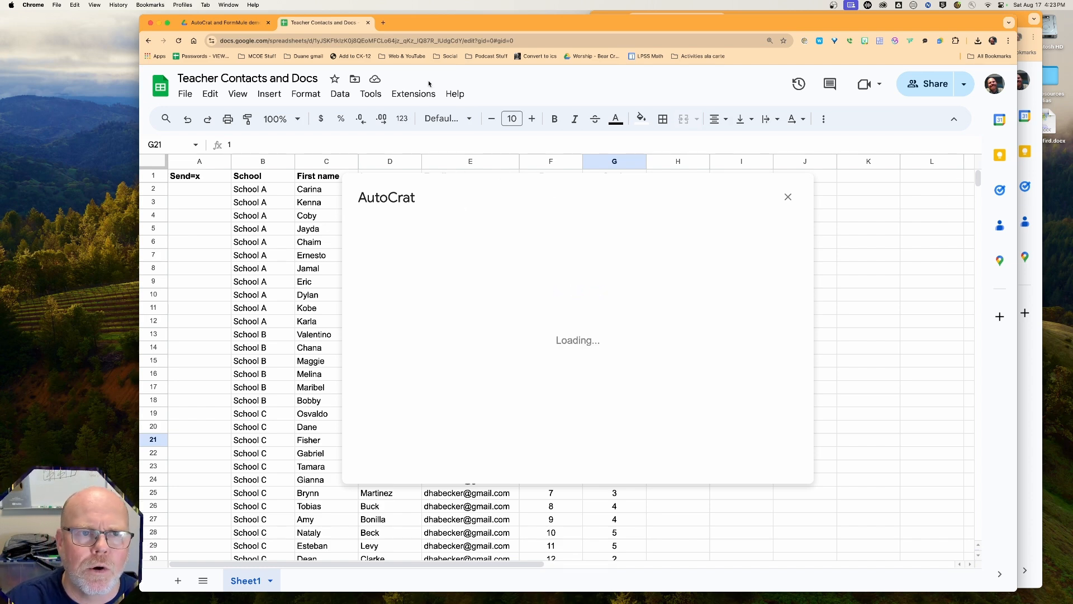
left_click(223, 23)
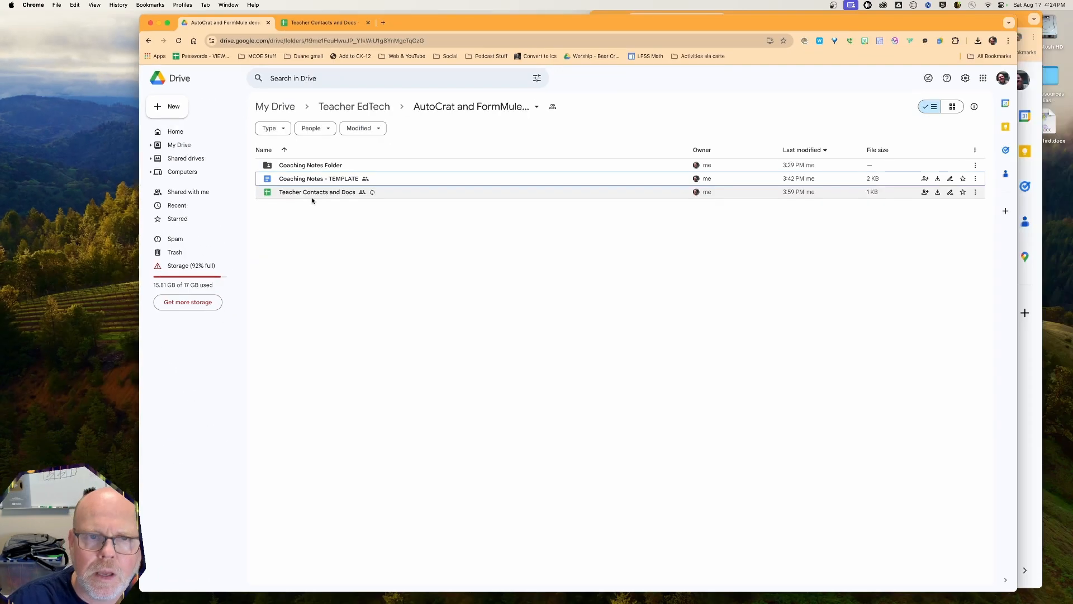
left_click(320, 23)
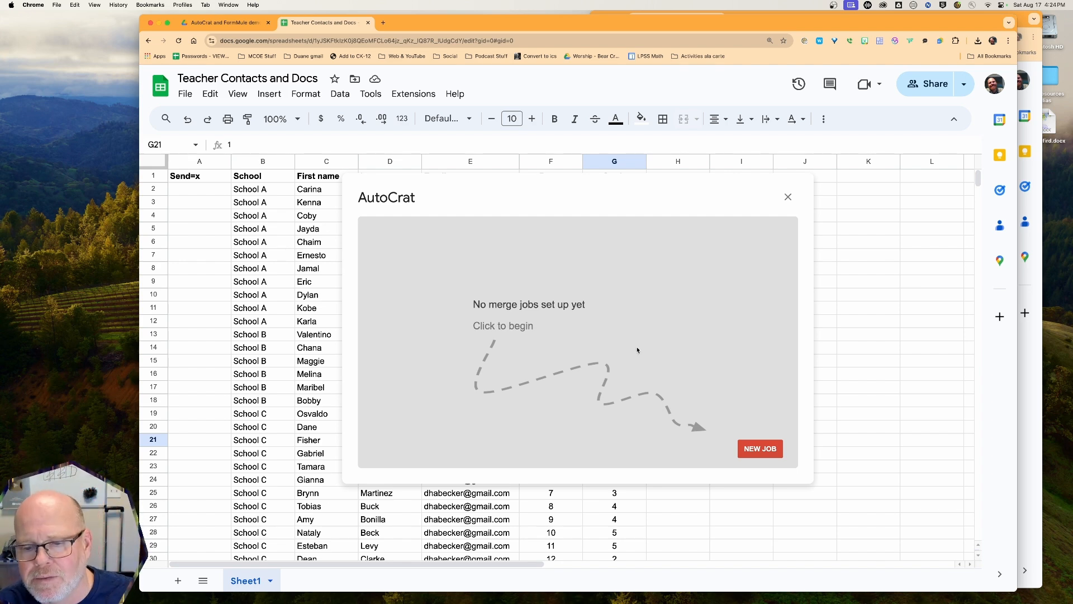
Create a new AutoCrat job named 'Create Coaching Notes' and continue to template selection
left_click(761, 449)
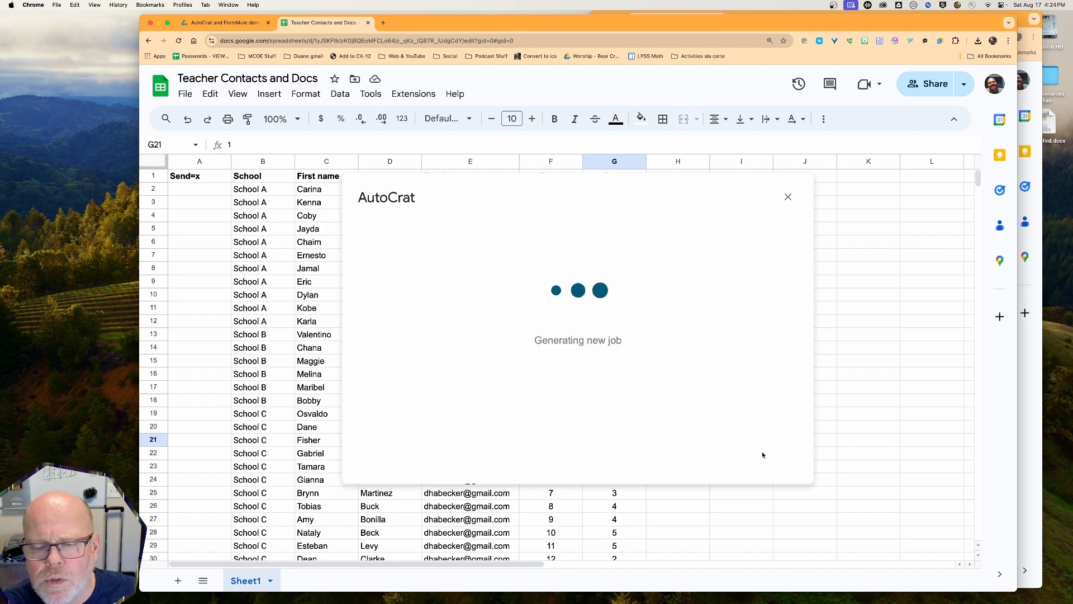
left_click(401, 285)
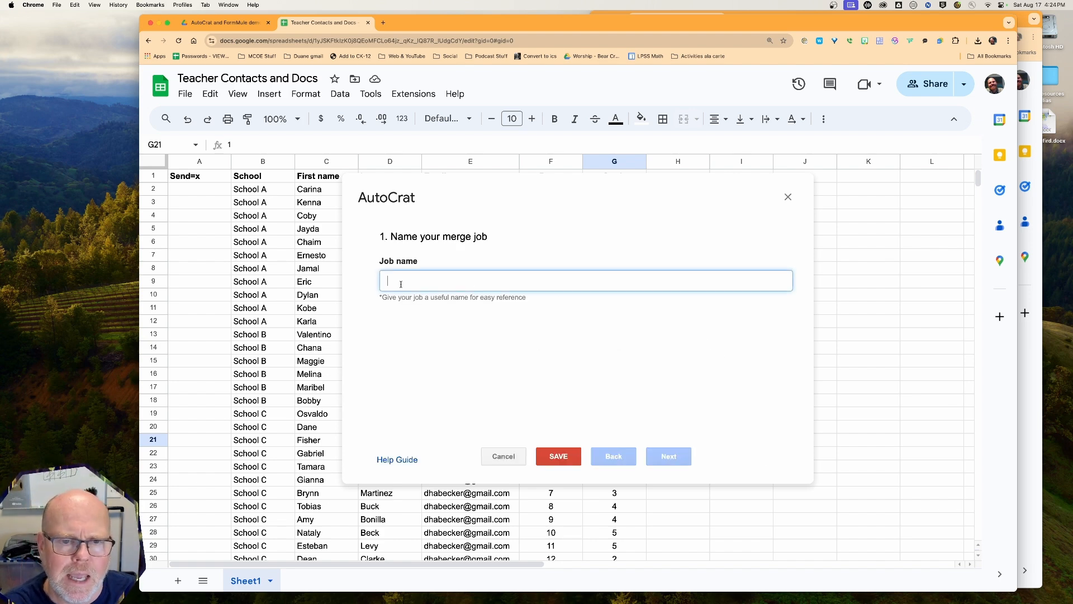
type("Create")
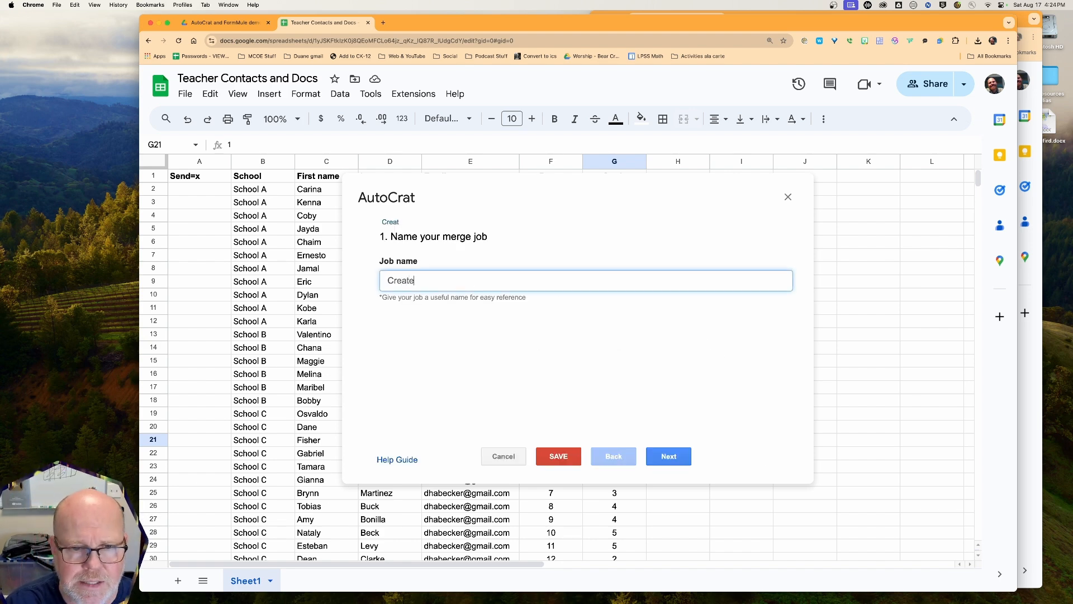
type(" Coaching Notes")
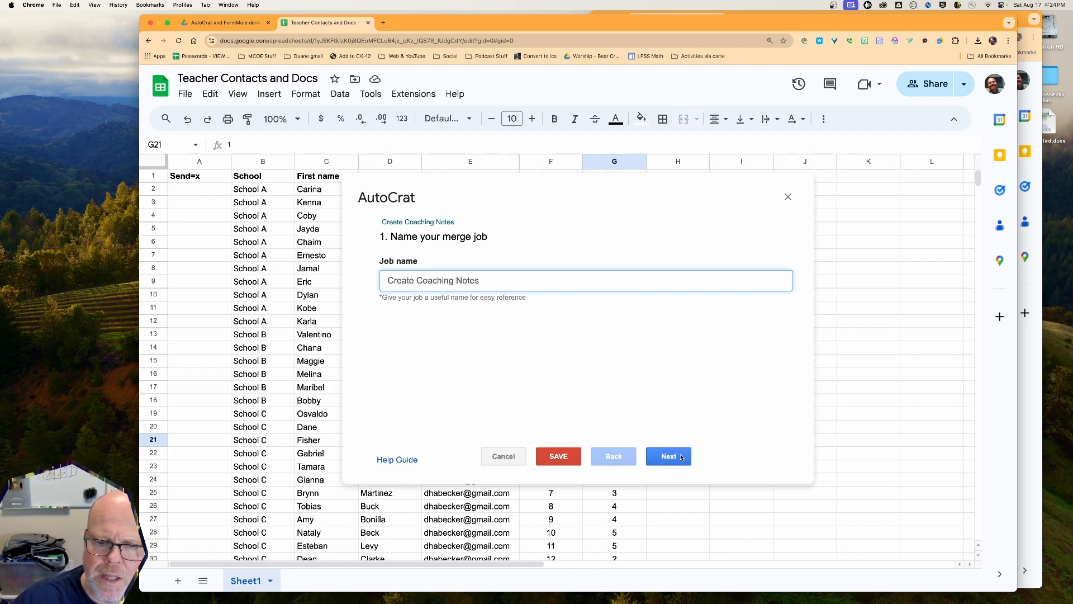
left_click(669, 456)
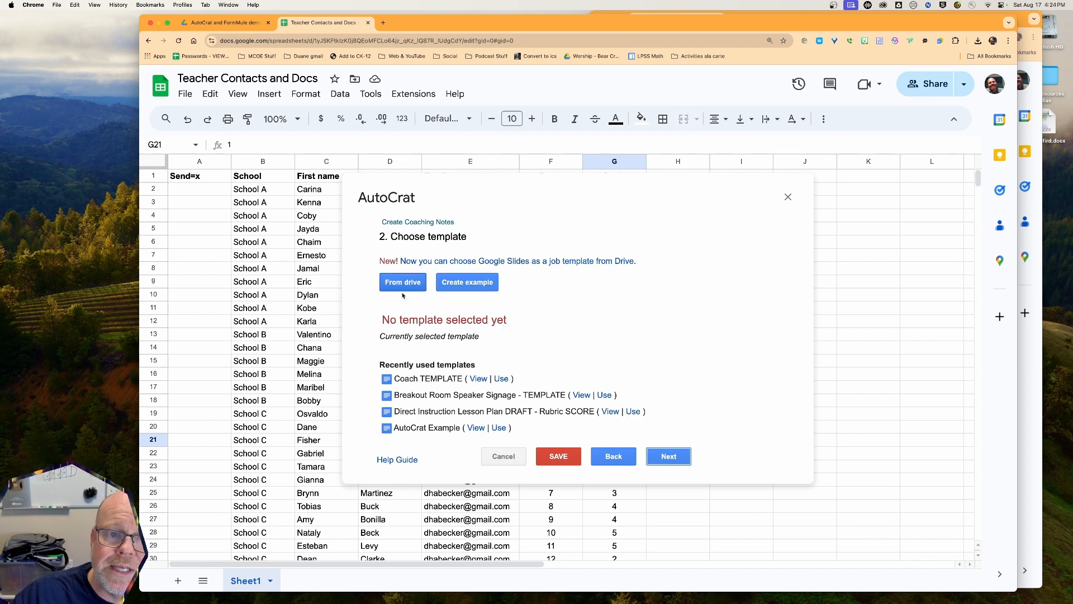
Check the Drive template folder, then open AutoCrat's Drive file picker at normal zoom
left_click(235, 24)
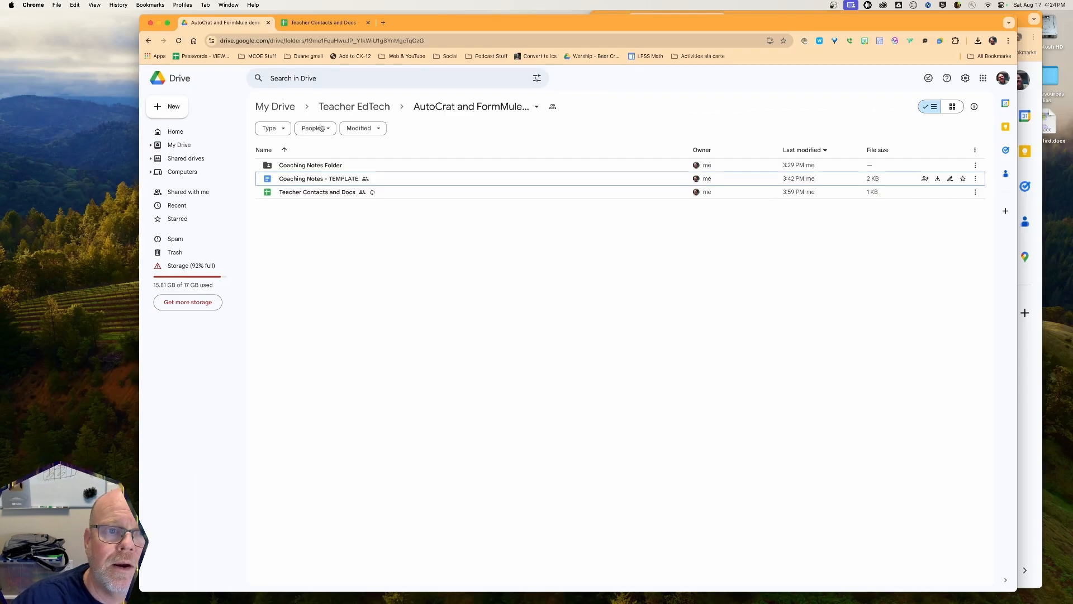
left_click(323, 23)
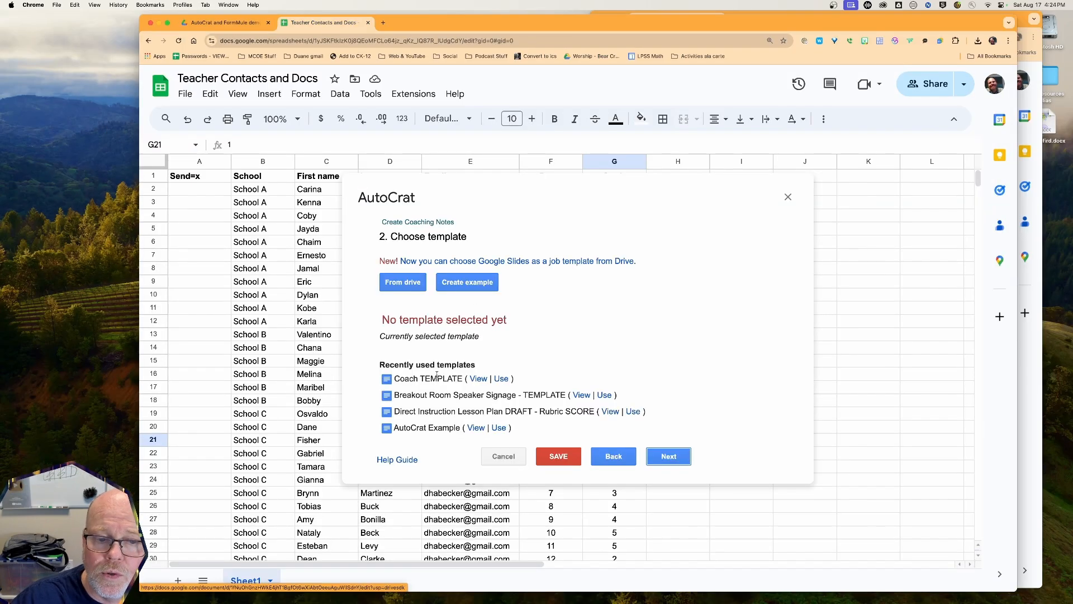
left_click(399, 281)
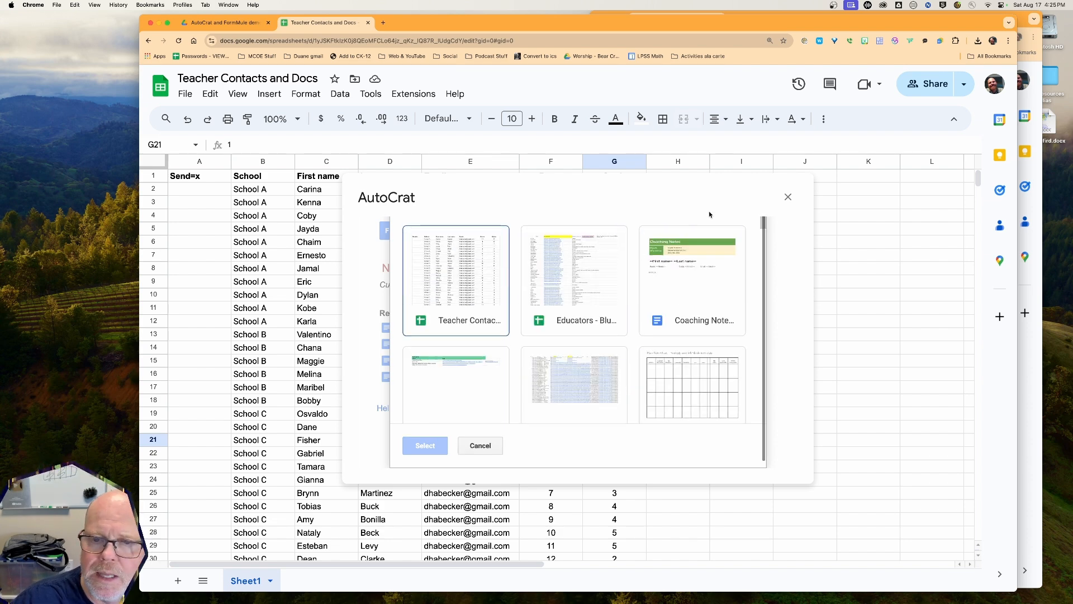
key("super+minus")
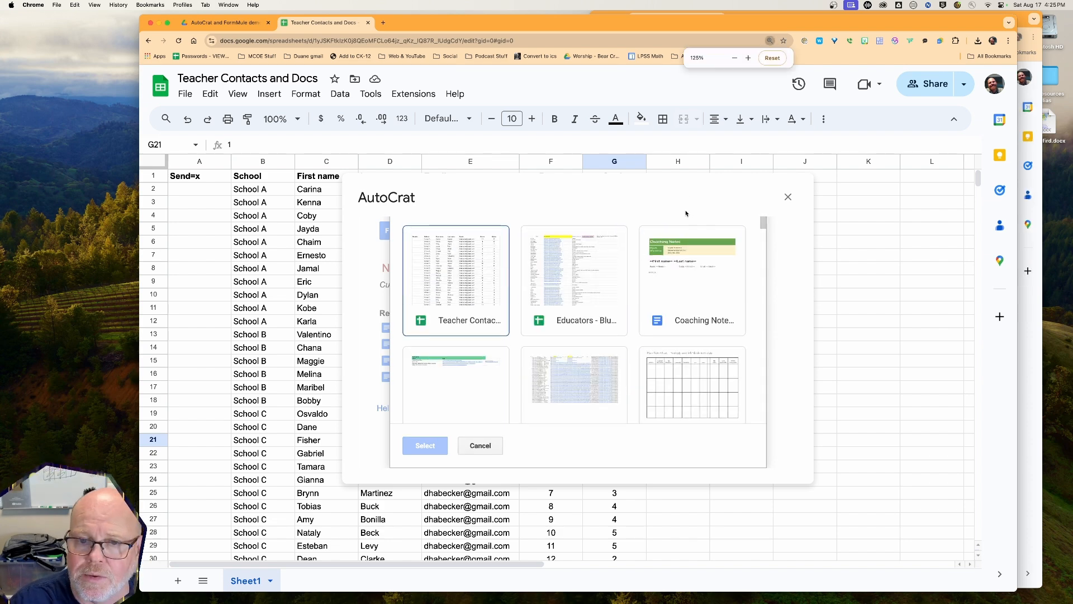
key("super+minus")
key("super+minus")
key("super+minus")
key("super+minus")
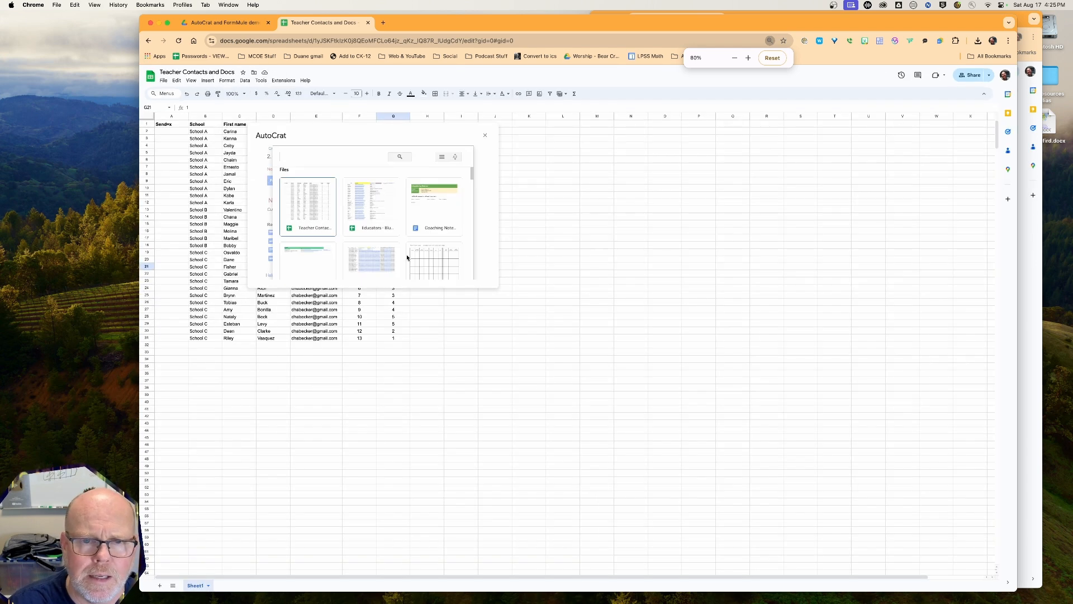
key("super+equal")
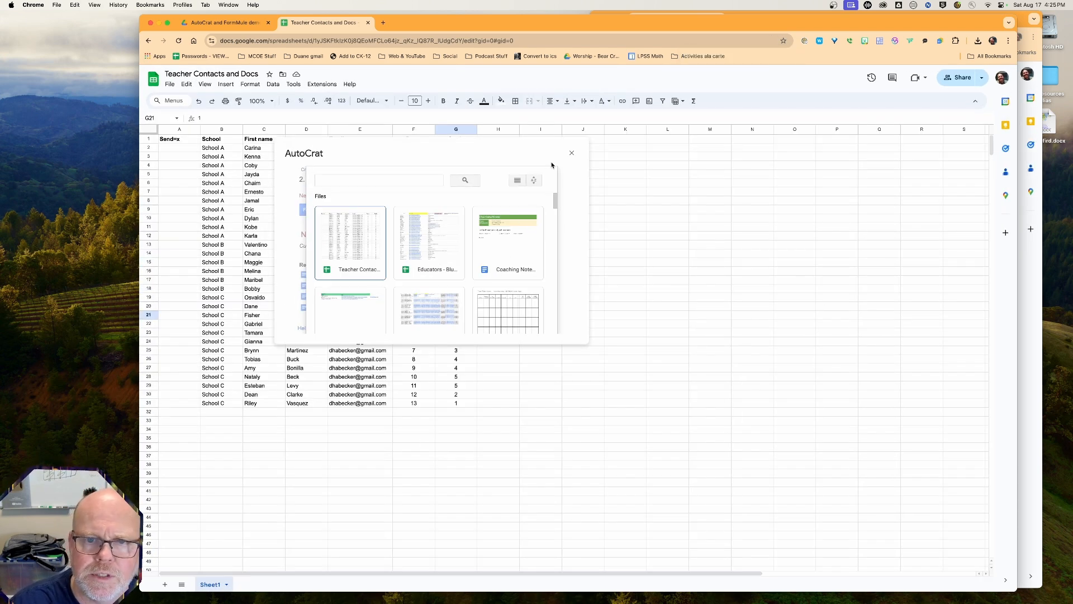
Pick Coaching Notes - TEMPLATE from the list view as the merge template
left_click(517, 179)
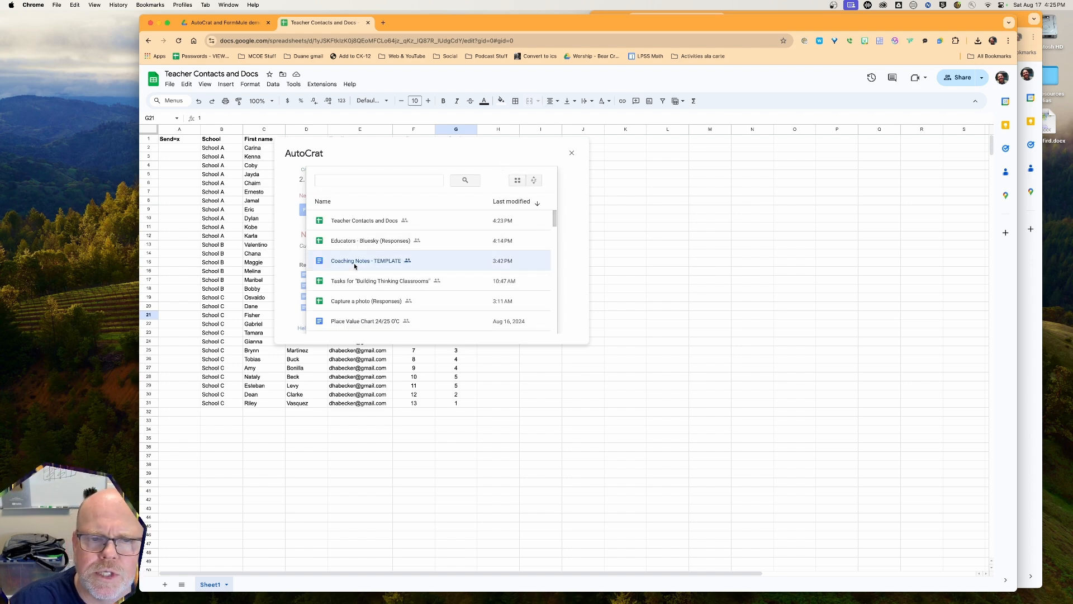
scroll(353, 263, "down", 5)
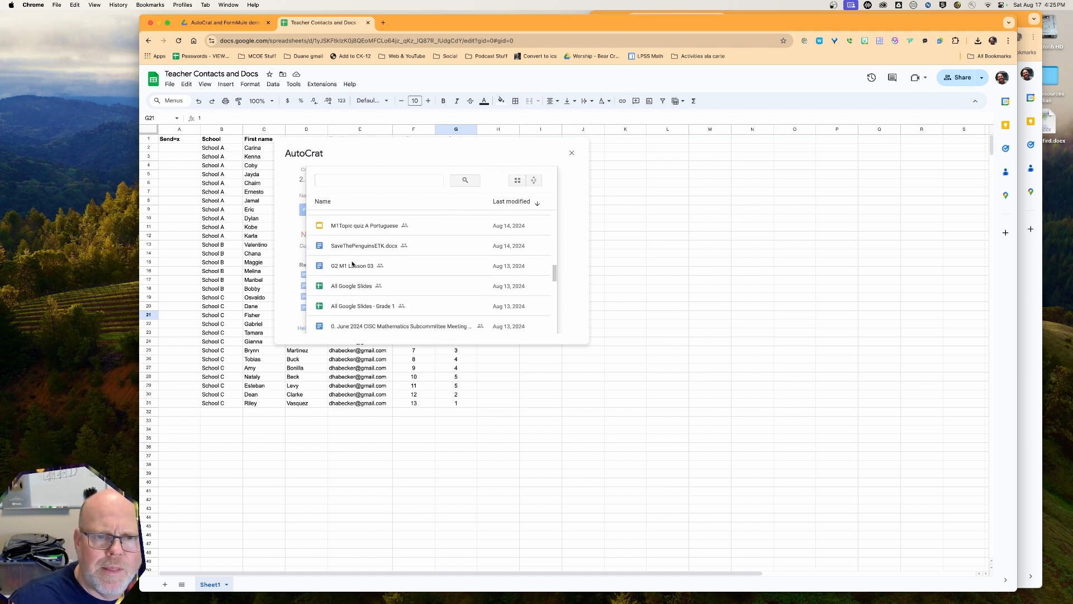
scroll(352, 262, "up", 5)
scroll(336, 264, "down", 10)
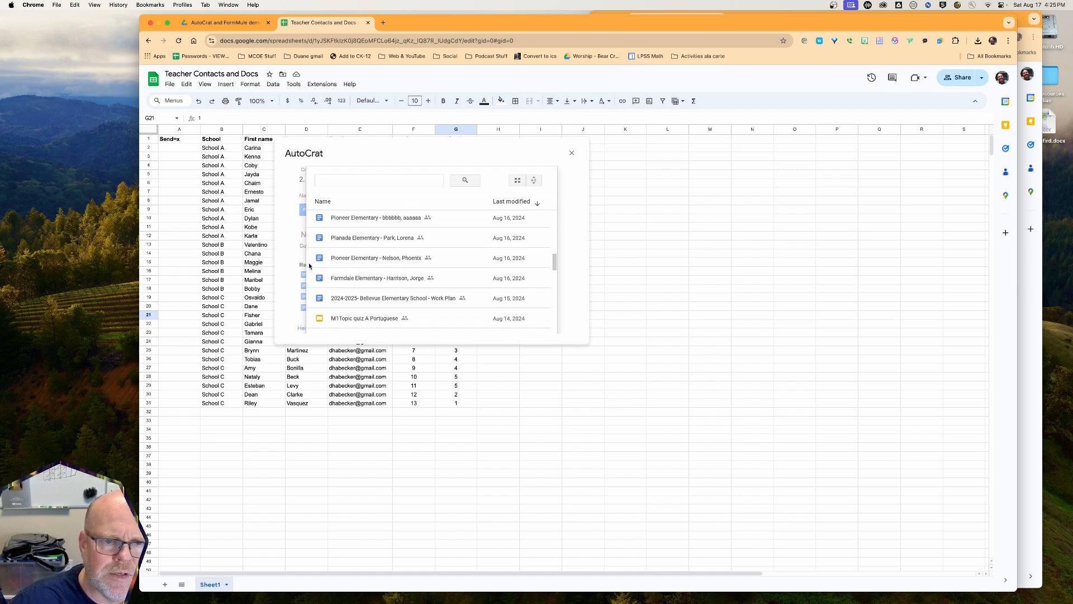
scroll(309, 267, "down", 2)
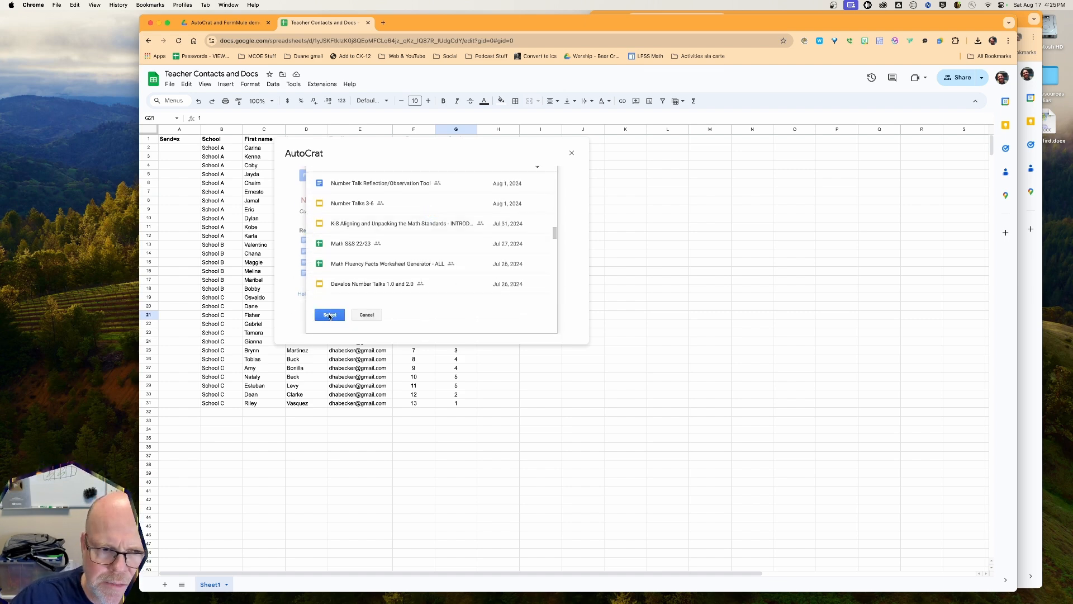
left_click(329, 315)
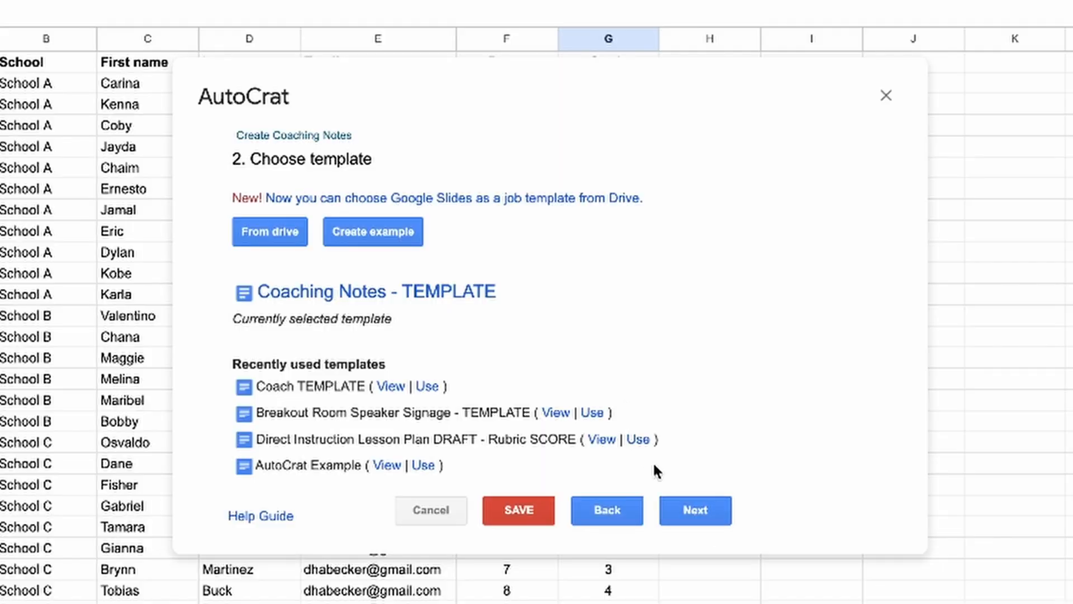
Choose Sheet1 as the tab to merge from on the mapping step
left_click(696, 510)
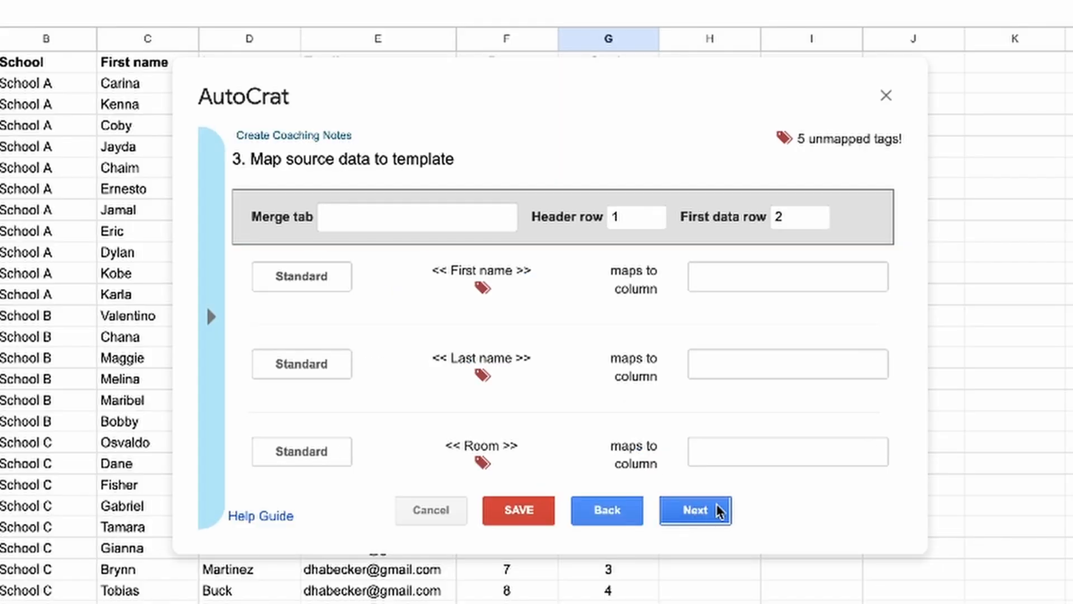
left_click(425, 217)
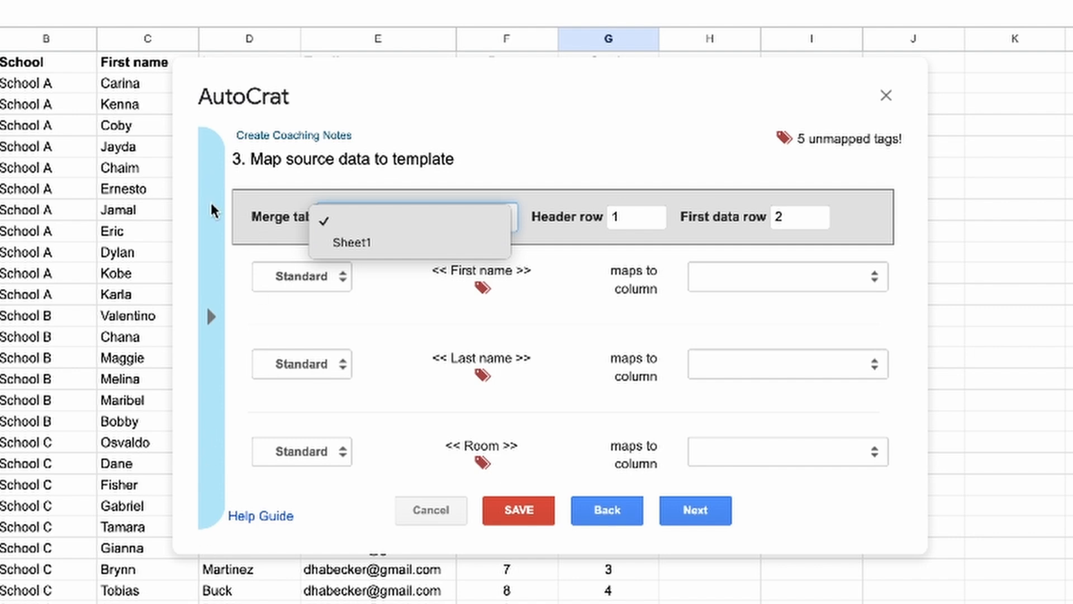
left_click(341, 243)
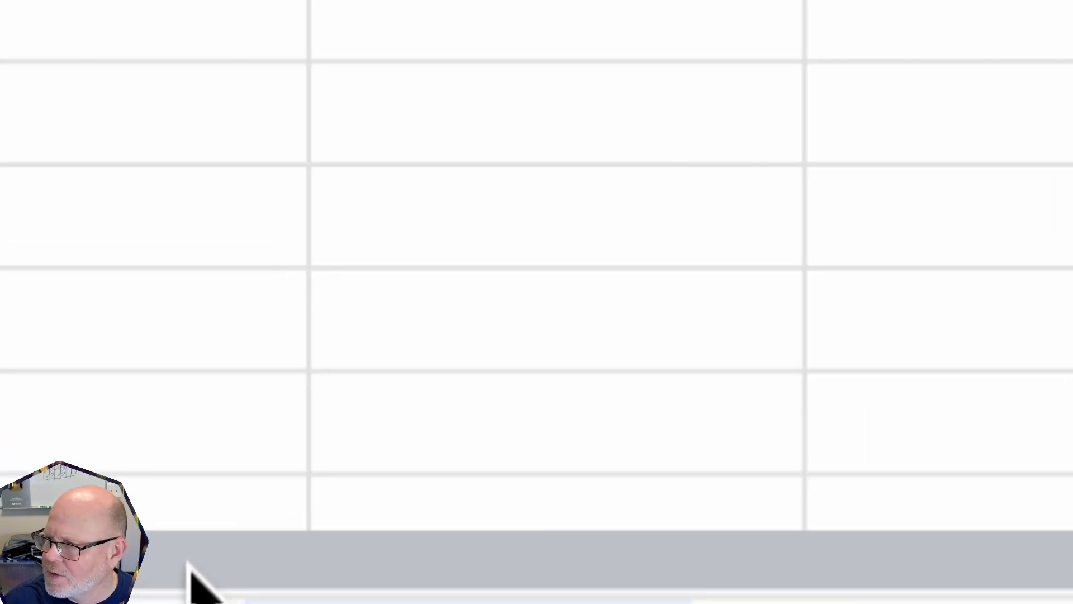
mouse_move(191, 603)
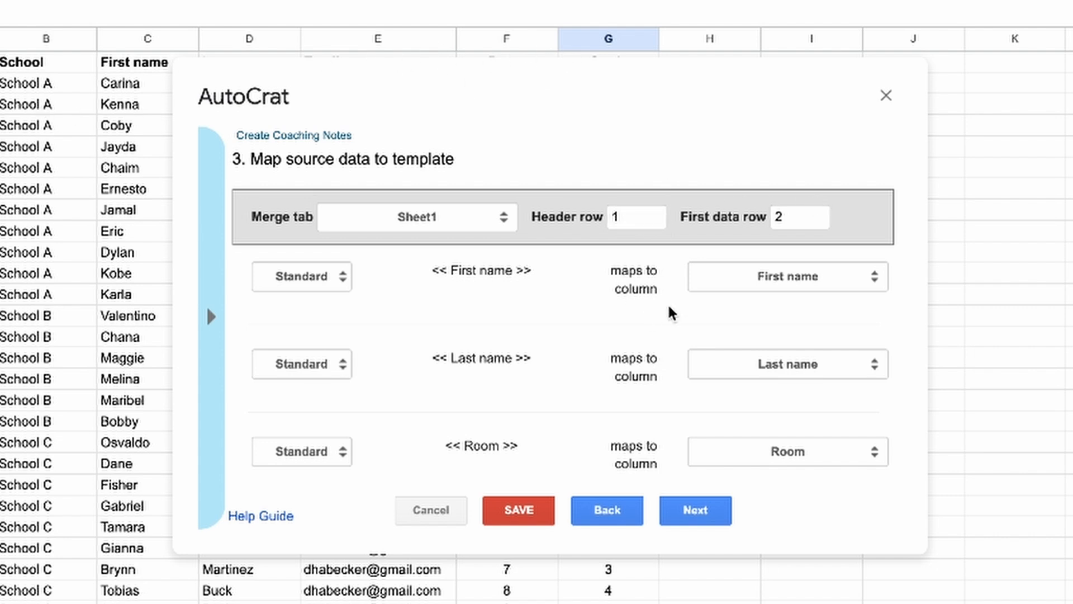
scroll(657, 307, "down", 3)
scroll(656, 307, "up", 3)
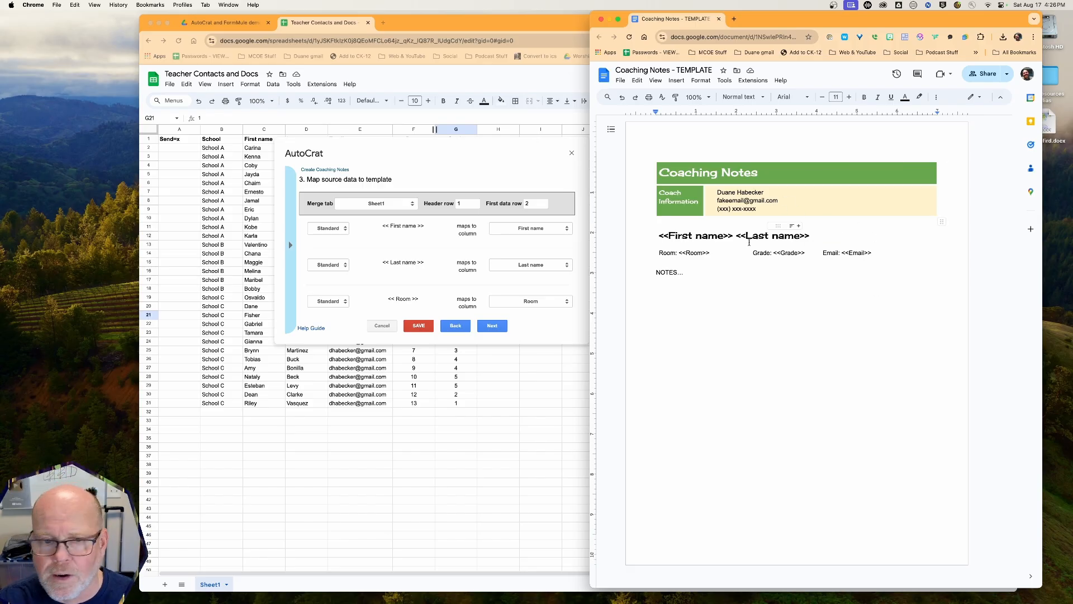
key("super+grave")
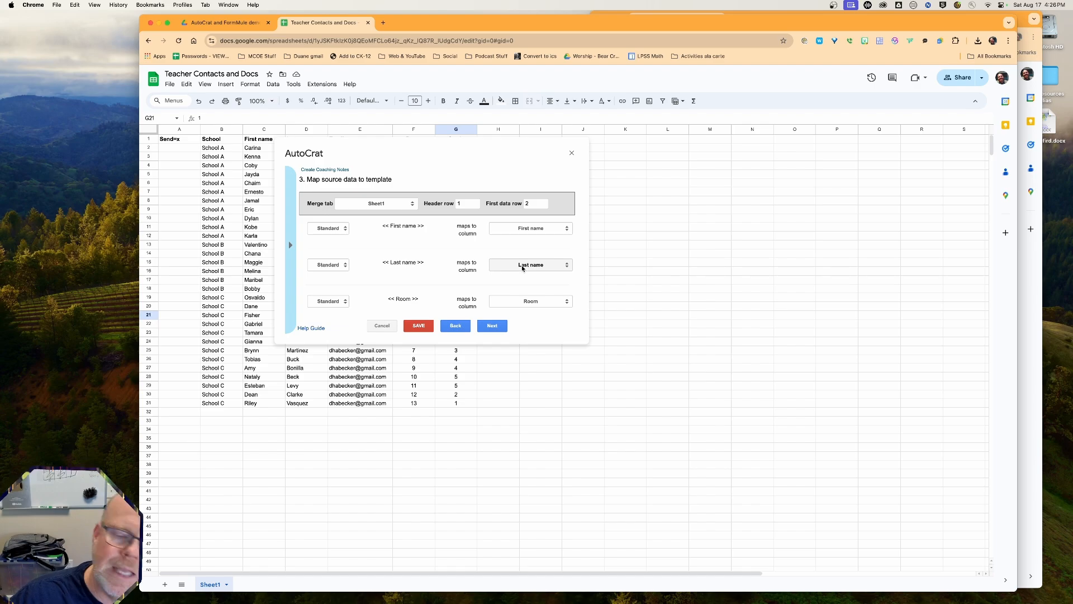
Keep First name and Last name tags mapped to their matching columns and review the rest
left_click(529, 229)
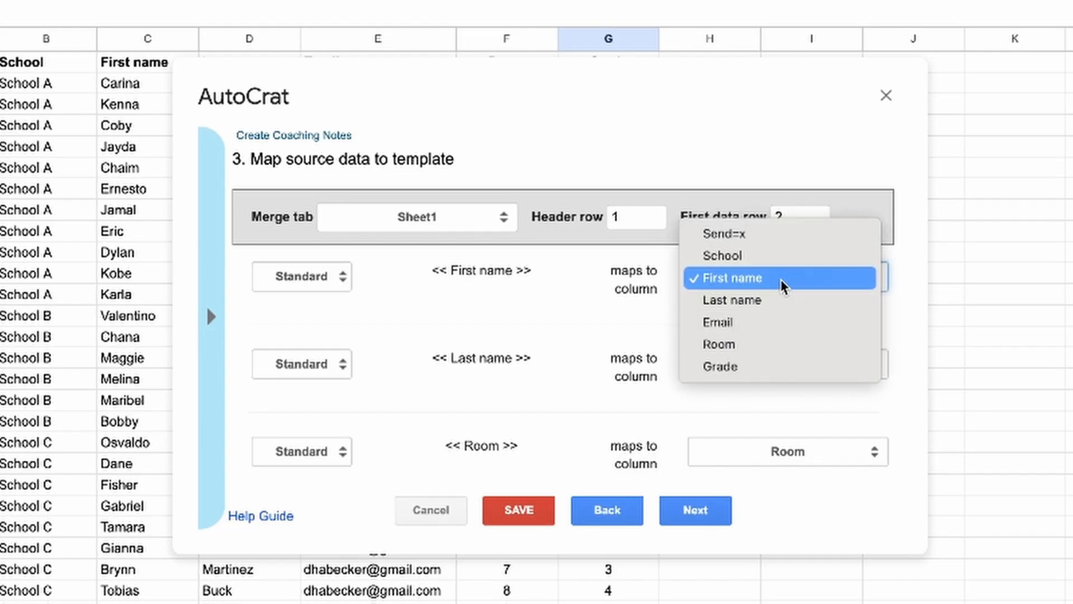
left_click(783, 285)
left_click(777, 376)
left_click(776, 369)
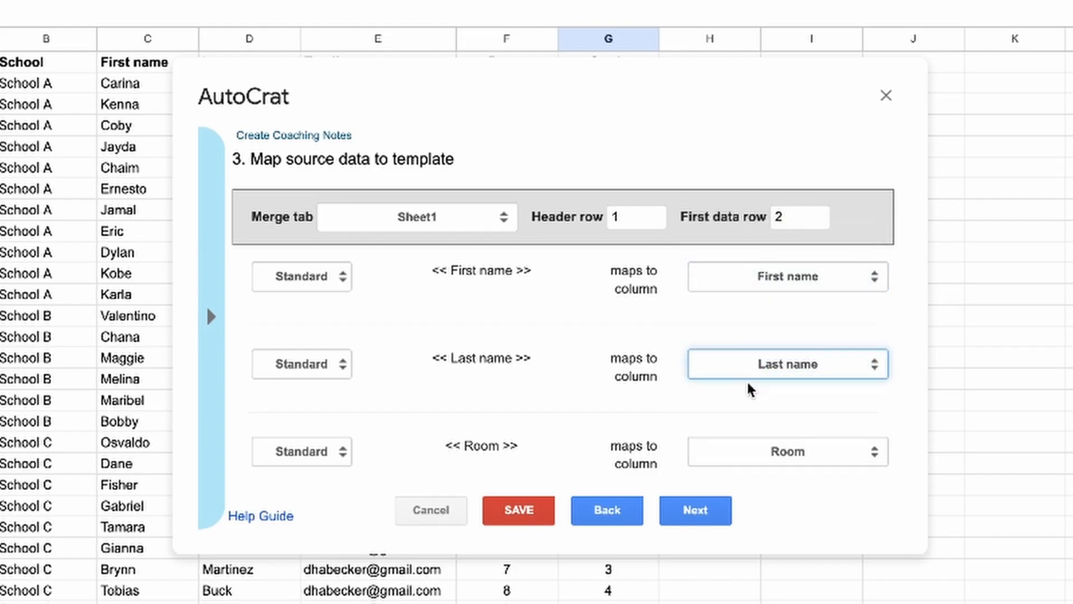
scroll(695, 386, "down", 4)
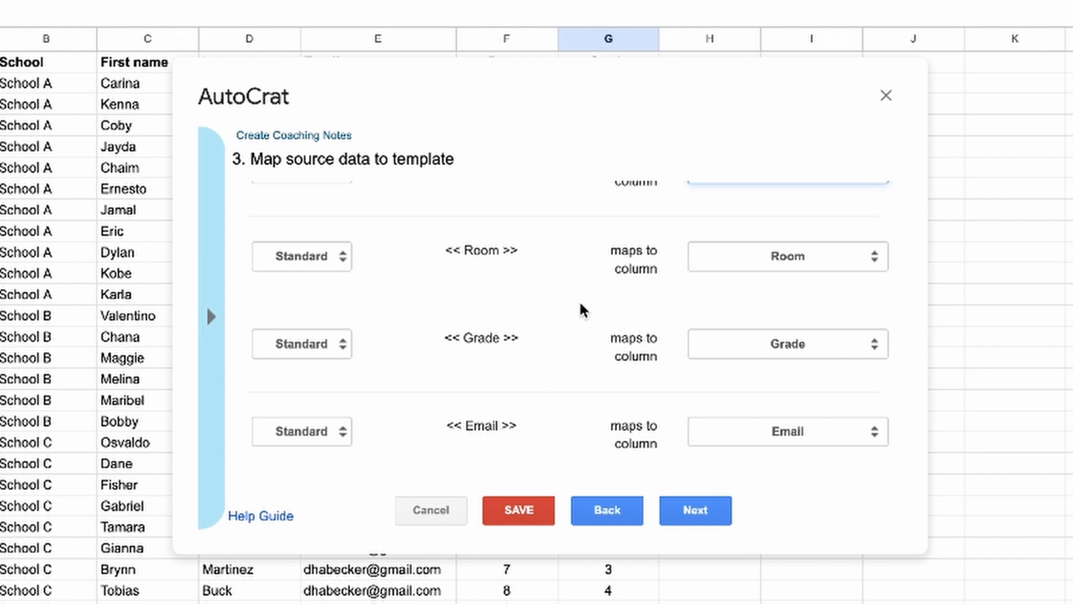
scroll(579, 299, "up", 5)
scroll(580, 309, "down", 5)
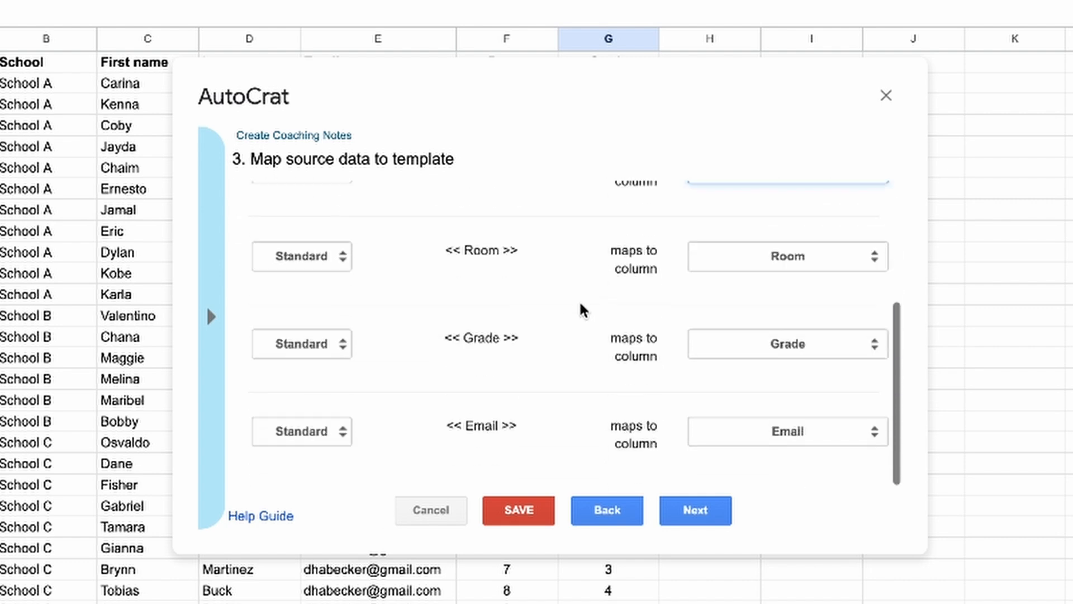
Paste the <<School>> tag into the File name field on the file settings step
left_click(715, 508)
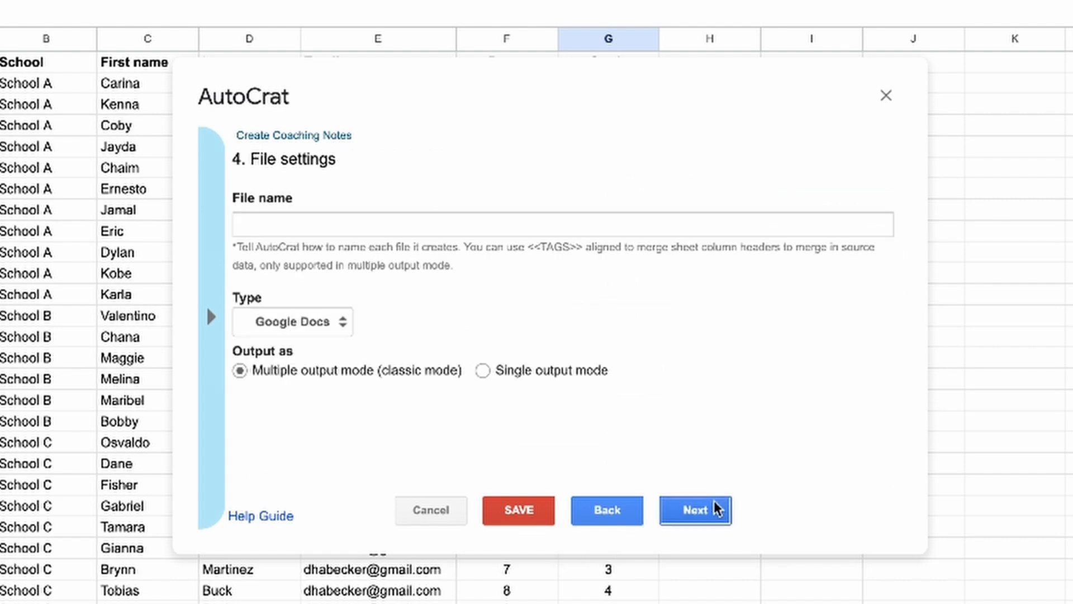
left_click(279, 222)
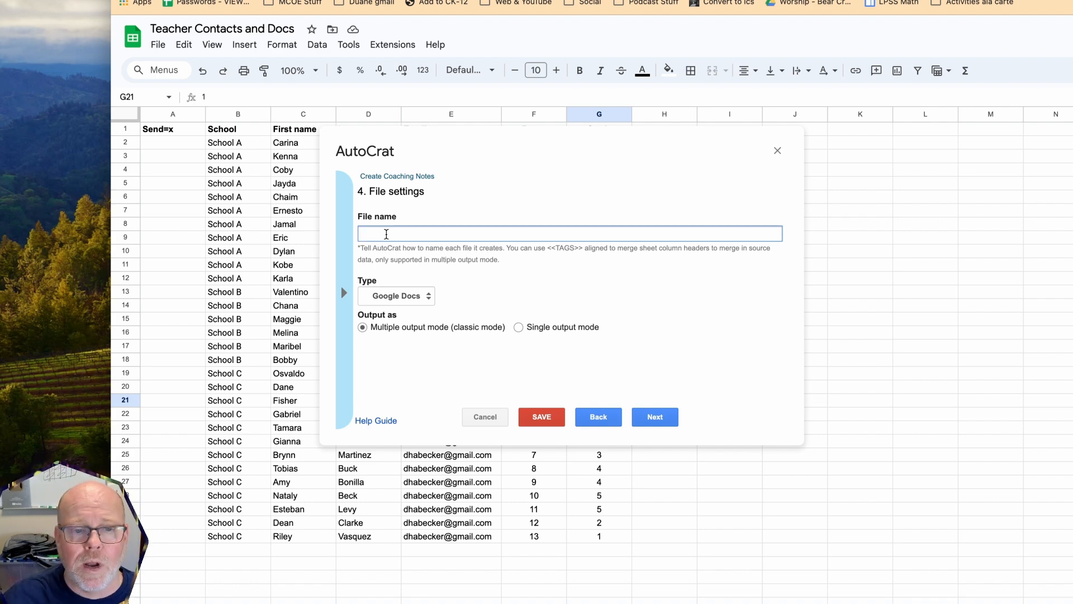
left_click(344, 293)
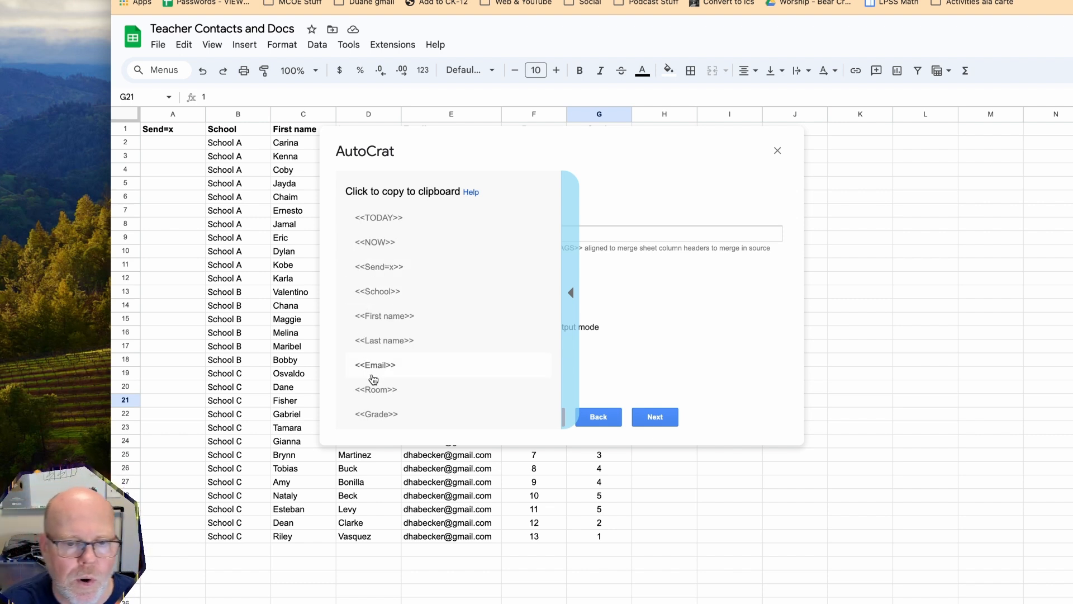
left_click(380, 293)
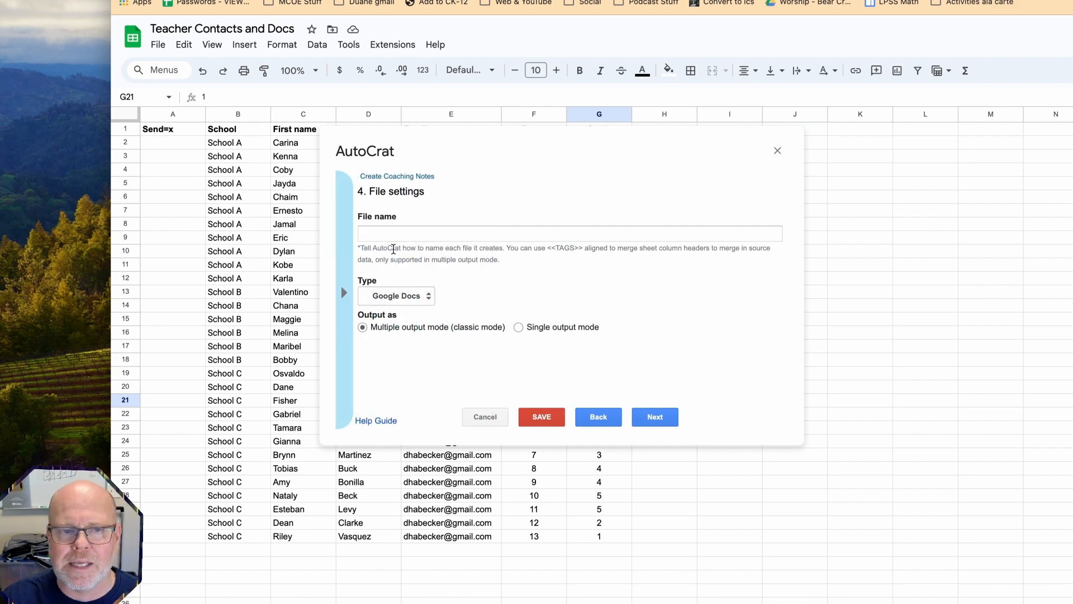
left_click(393, 239)
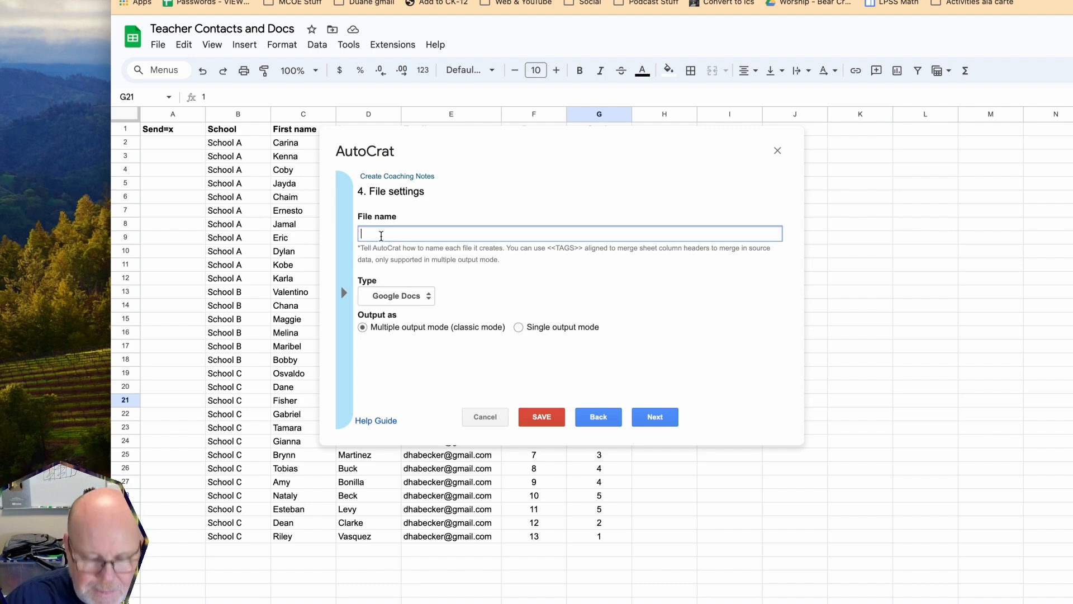
type("<<School>>")
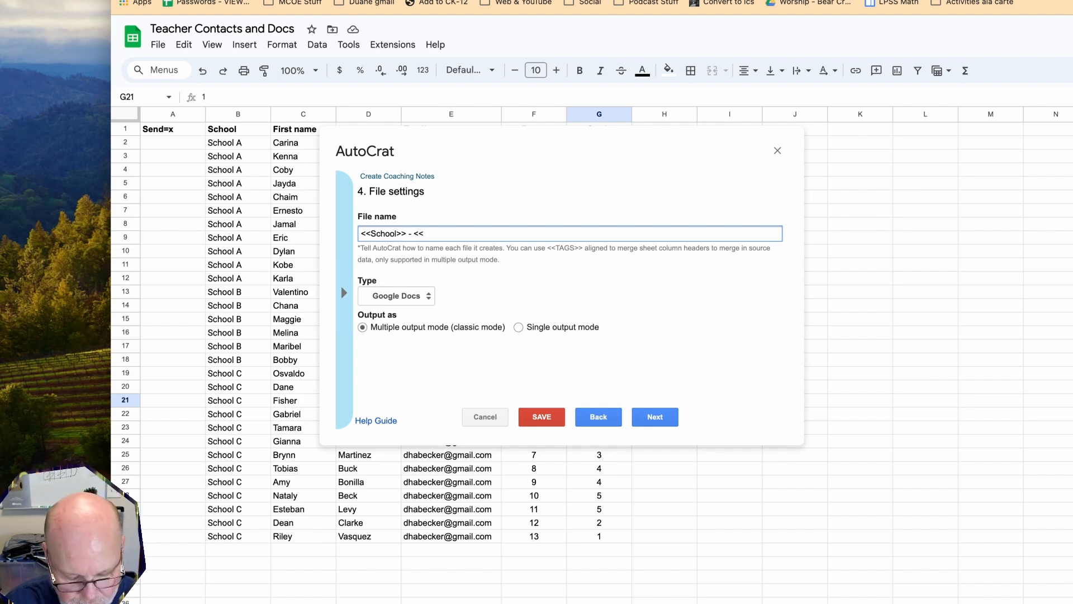
Append ' - <<Last name>>' to the file name pattern
type("- <<Last name>>")
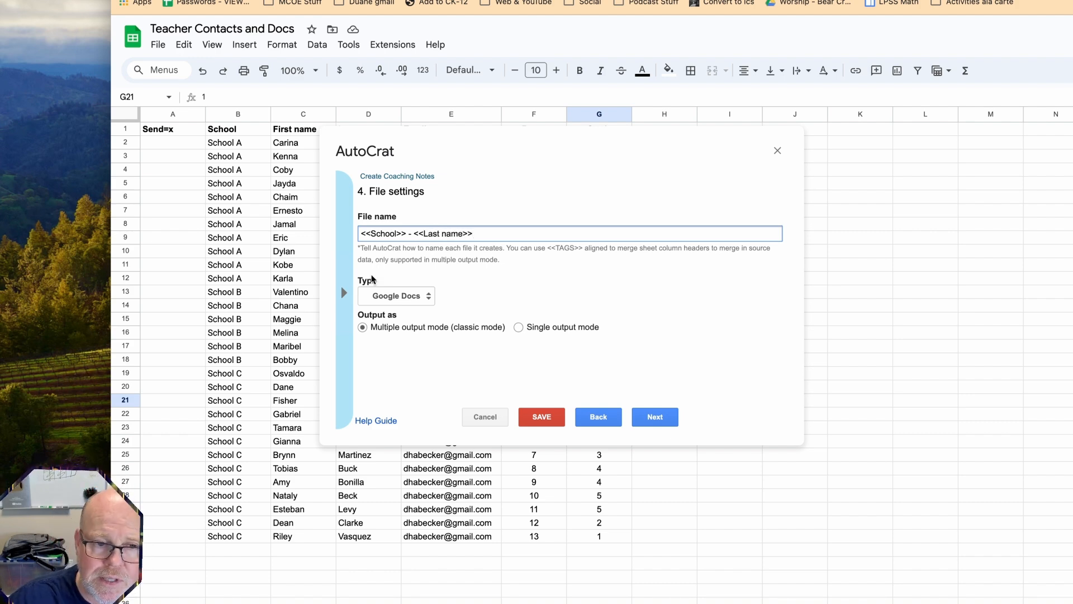
left_click(344, 292)
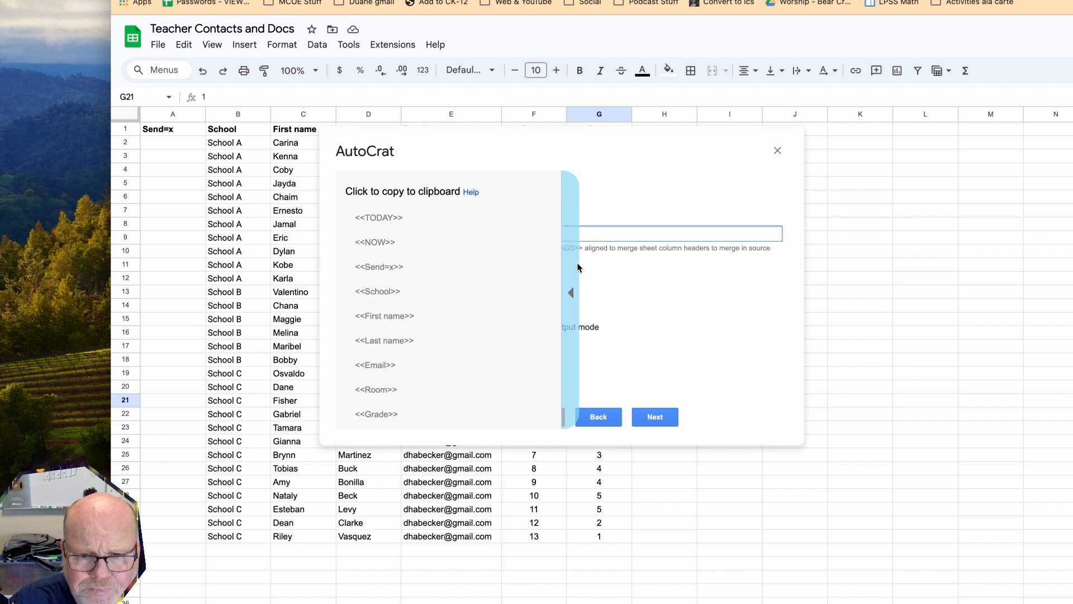
left_click(571, 292)
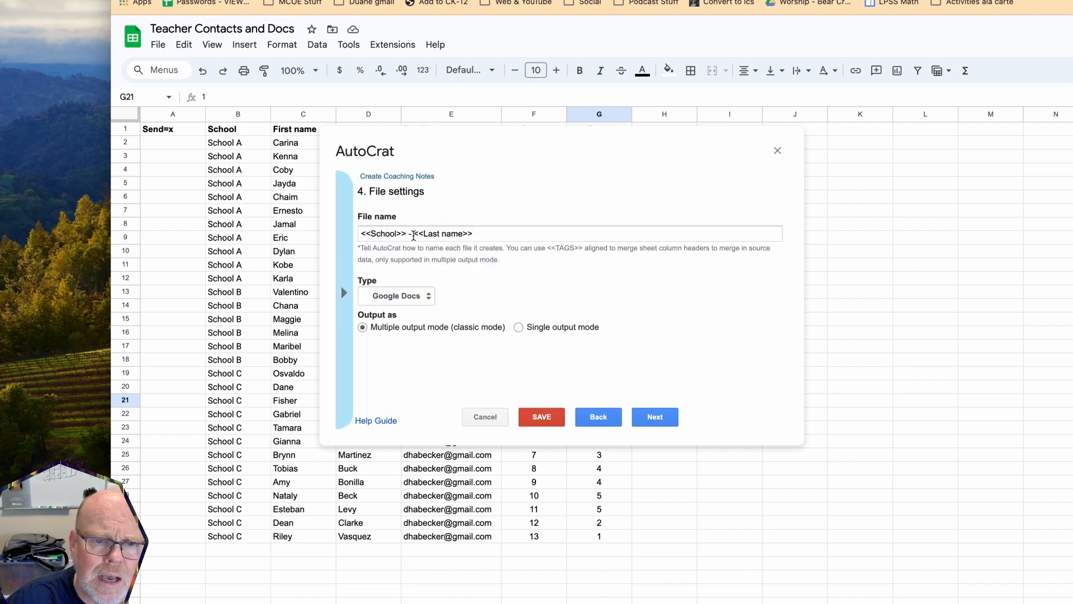
left_click(487, 235)
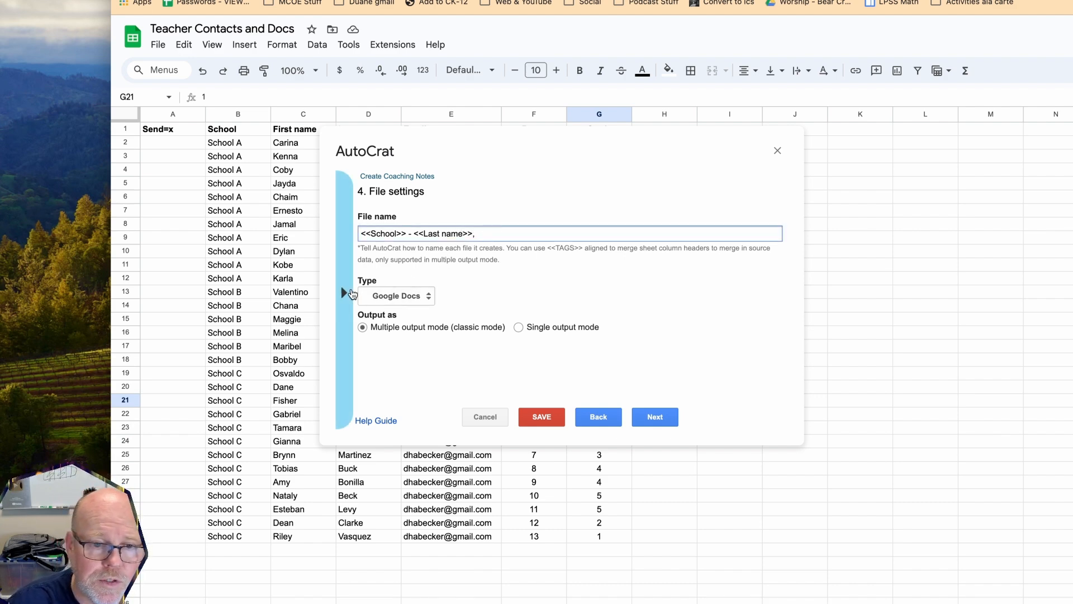
left_click(344, 292)
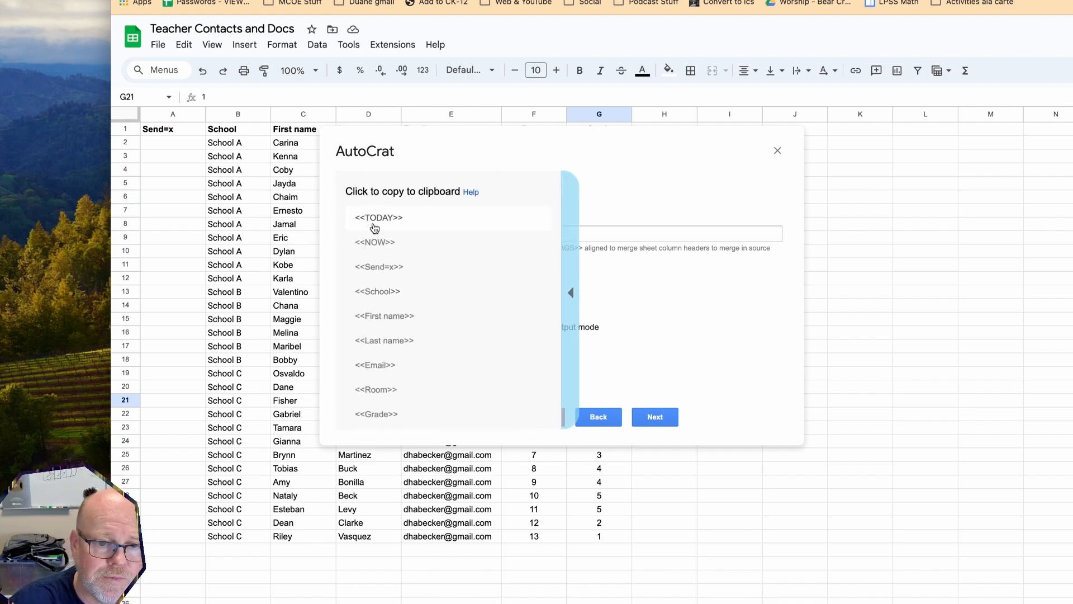
Append ', <<First name>> - <<Grade>>' to the file name pattern and continue
left_click(369, 315)
type(",")
type("<<First name>>")
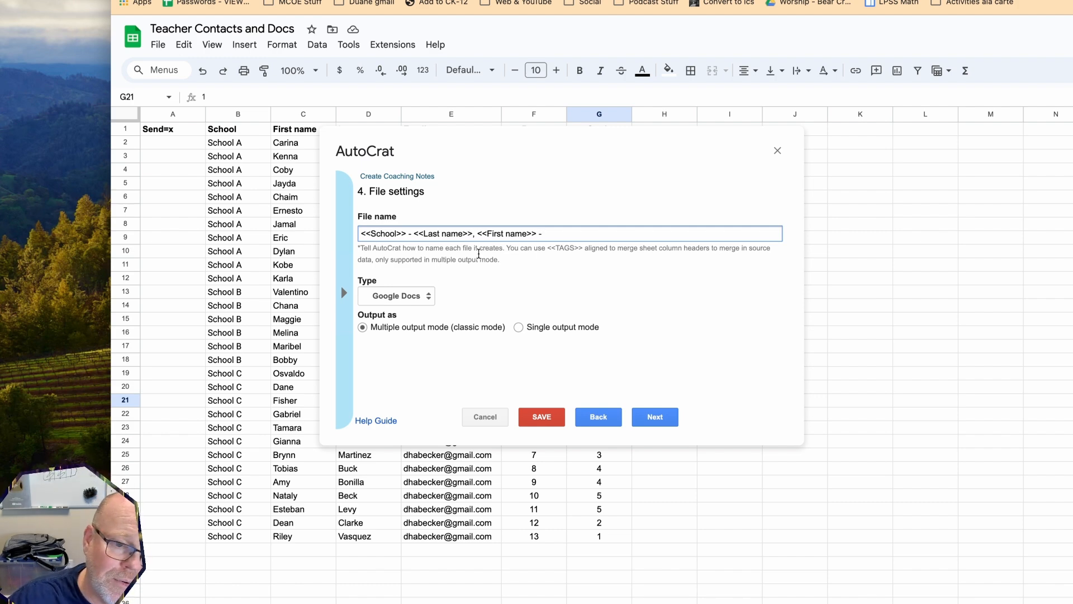
left_click(344, 292)
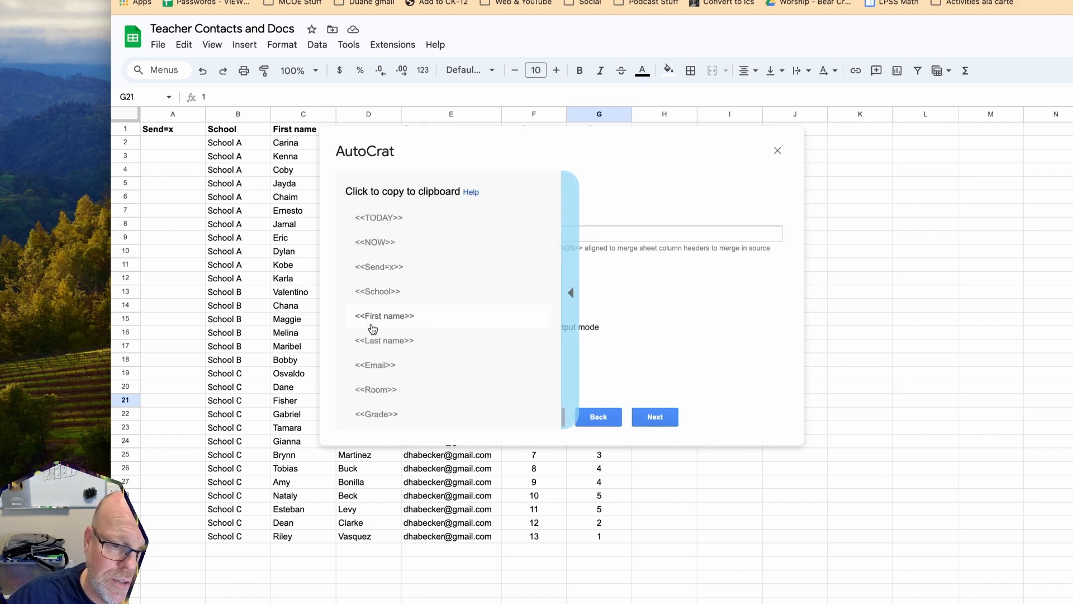
left_click(376, 414)
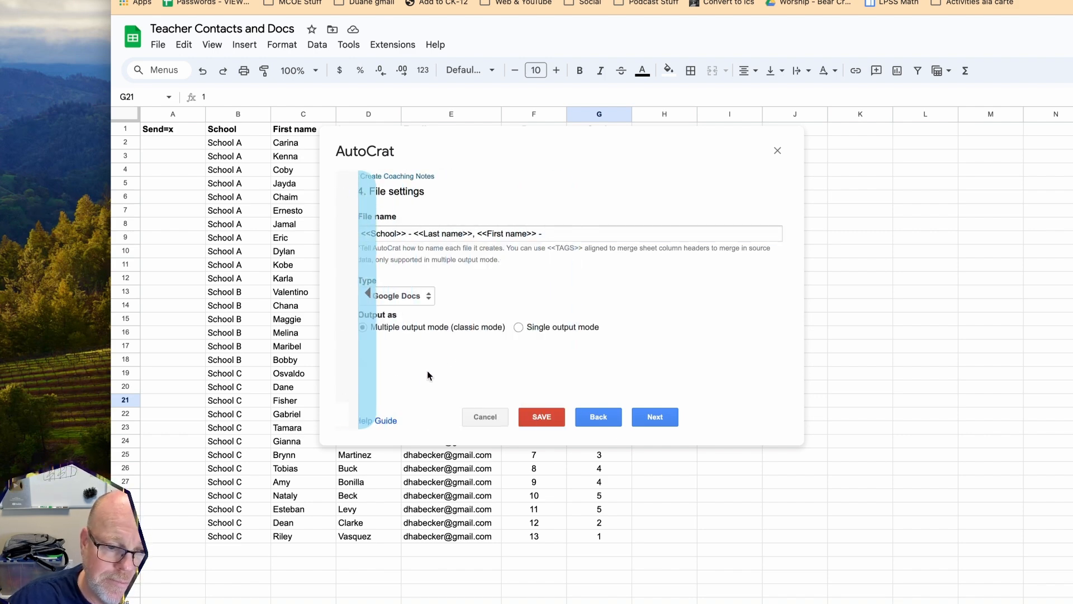
left_click(572, 232)
type("<<Grade>>")
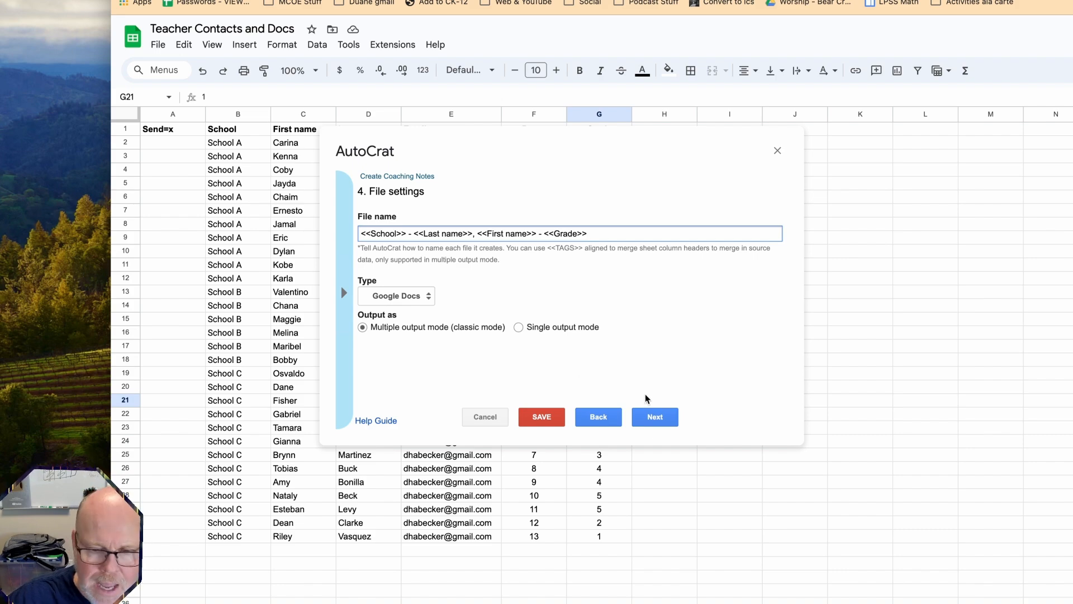
left_click(655, 416)
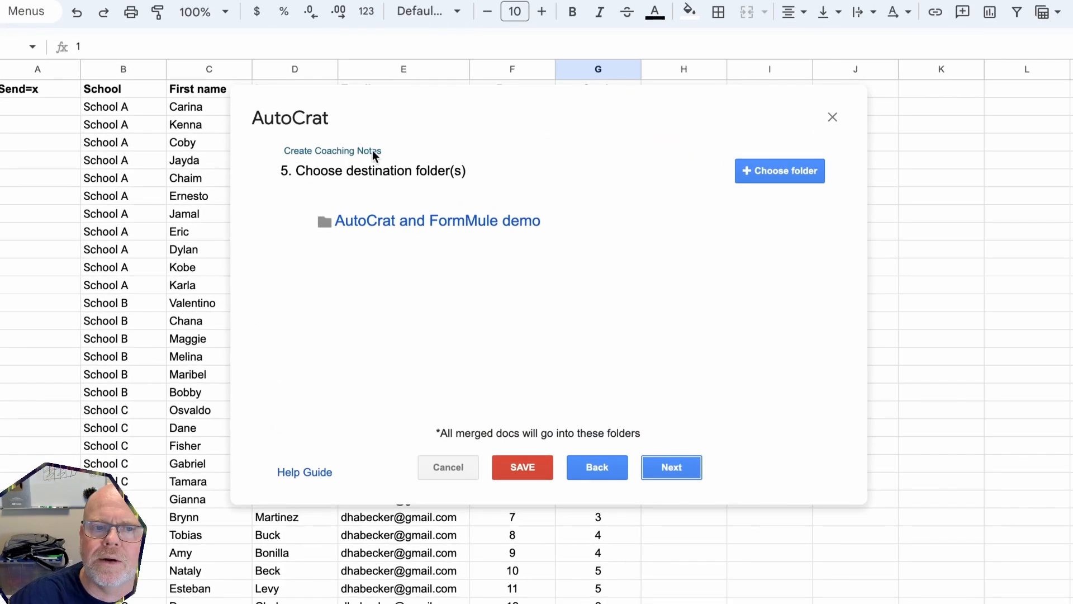
Remove the AutoCrat and FormMule demo folder from the destination folders
mouse_move(481, 220)
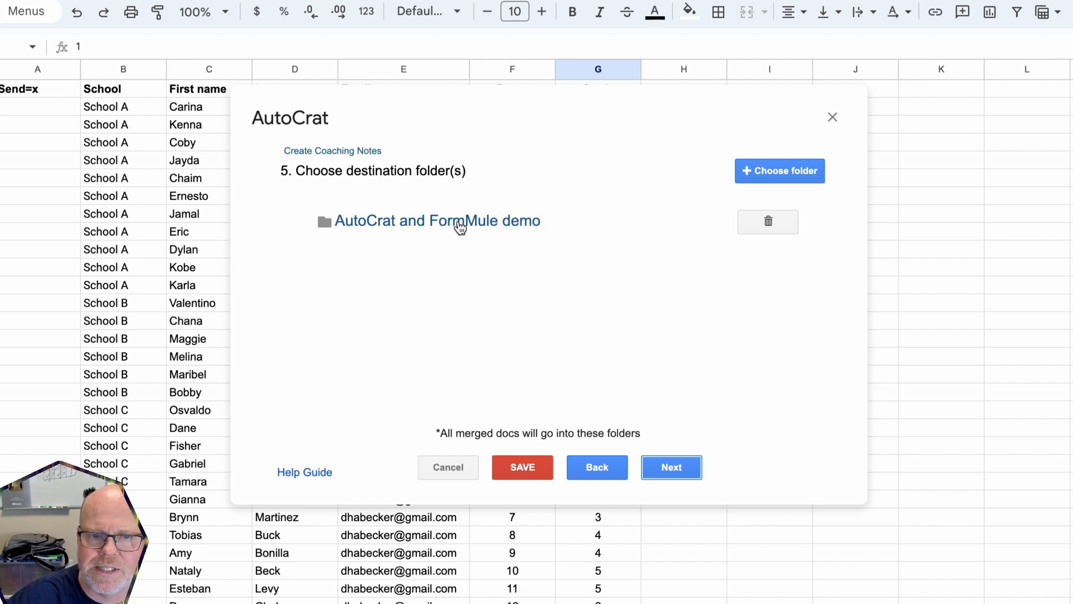
left_click(767, 222)
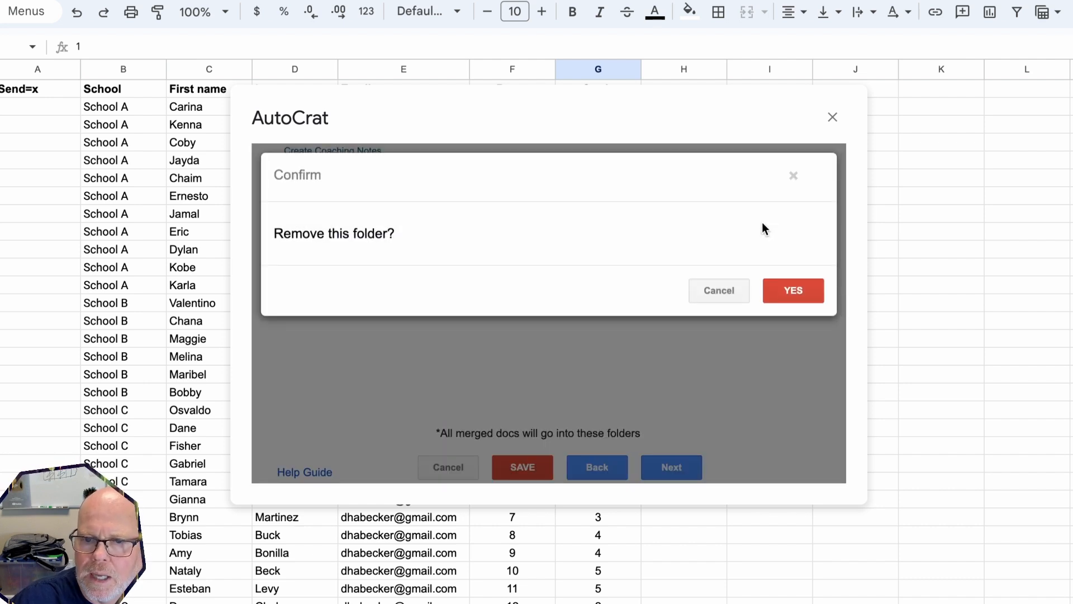
left_click(786, 291)
Select Coaching Notes Folder from Drive as the destination for merged docs
left_click(775, 171)
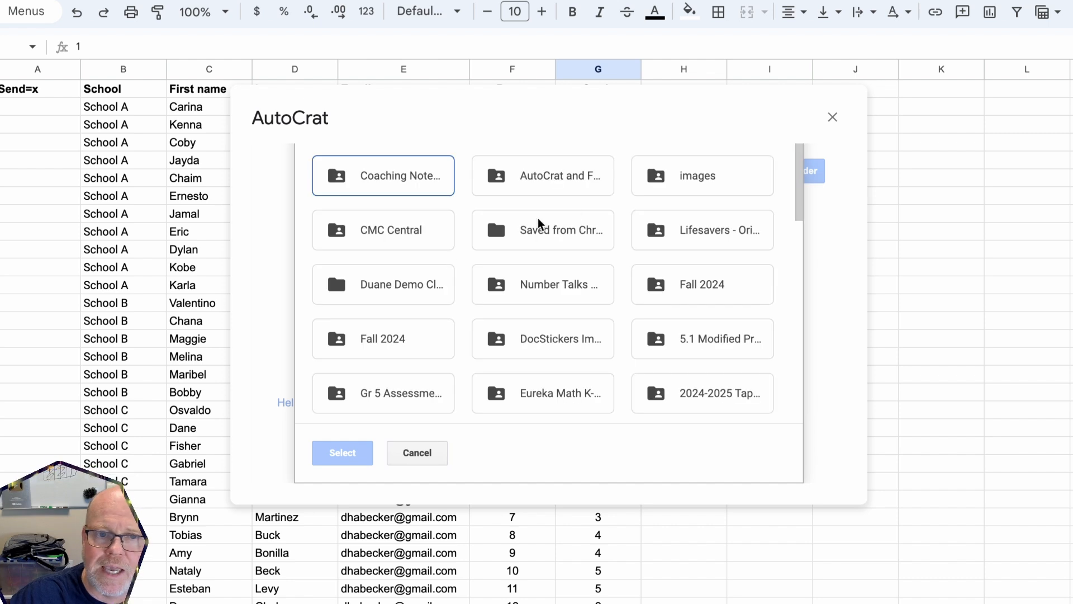
left_click(723, 172)
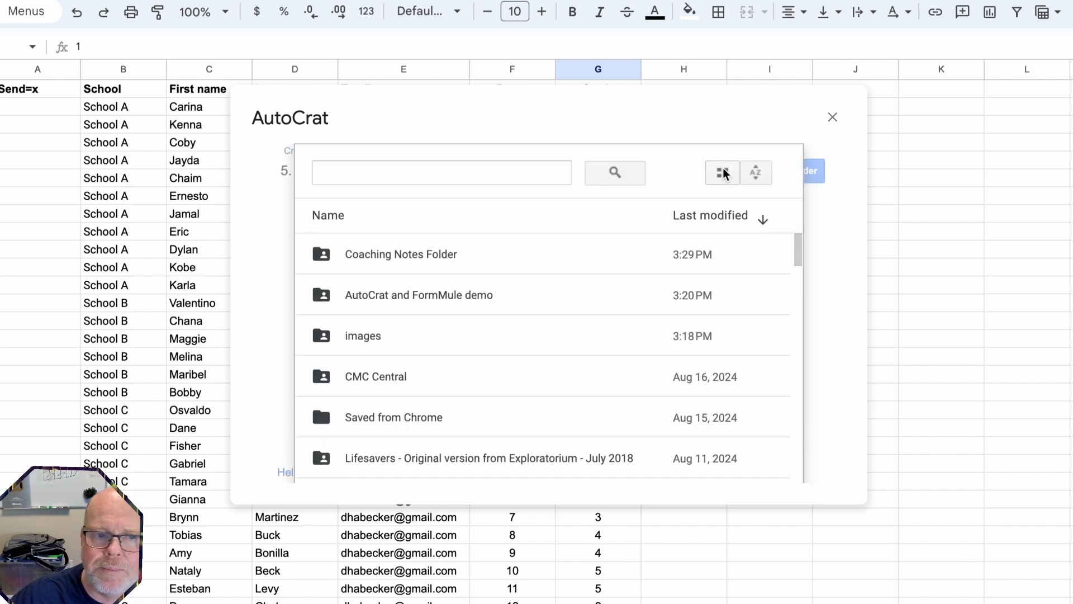
left_click(396, 250)
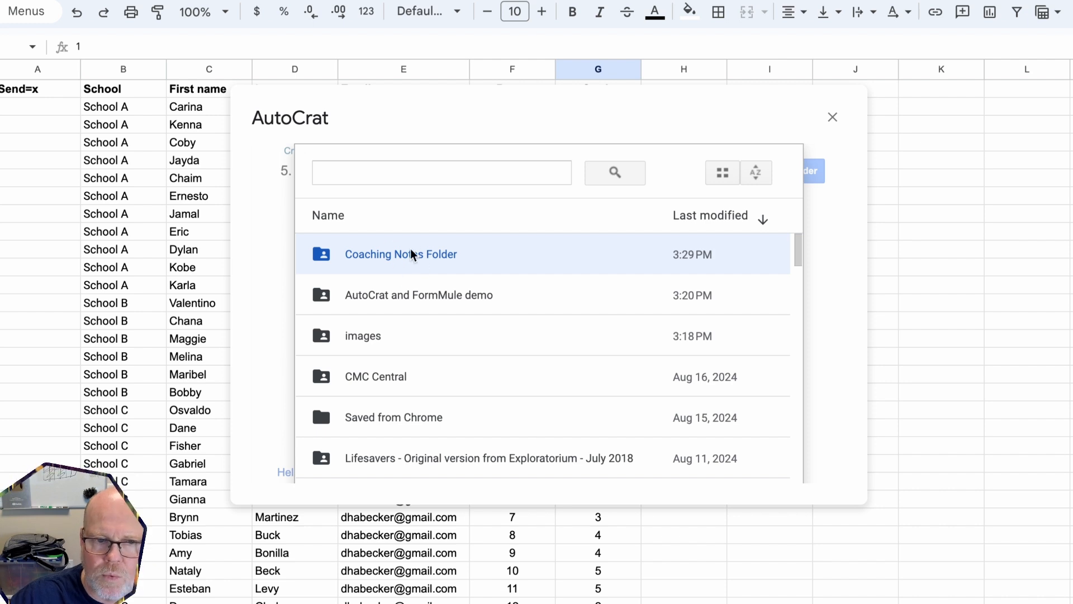
scroll(387, 260, "down", 15)
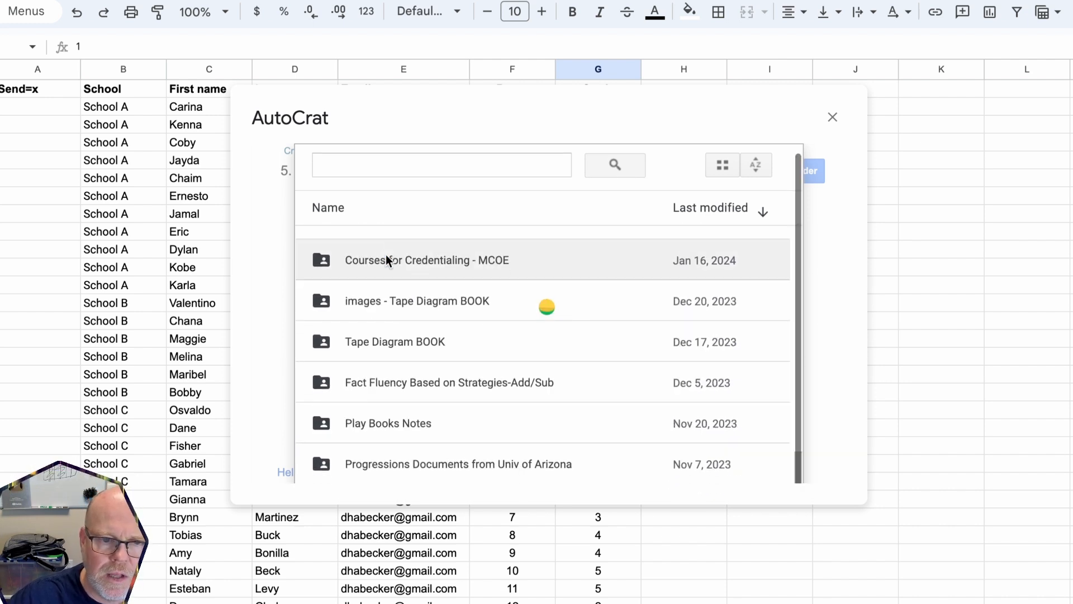
scroll(386, 254, "down", 3)
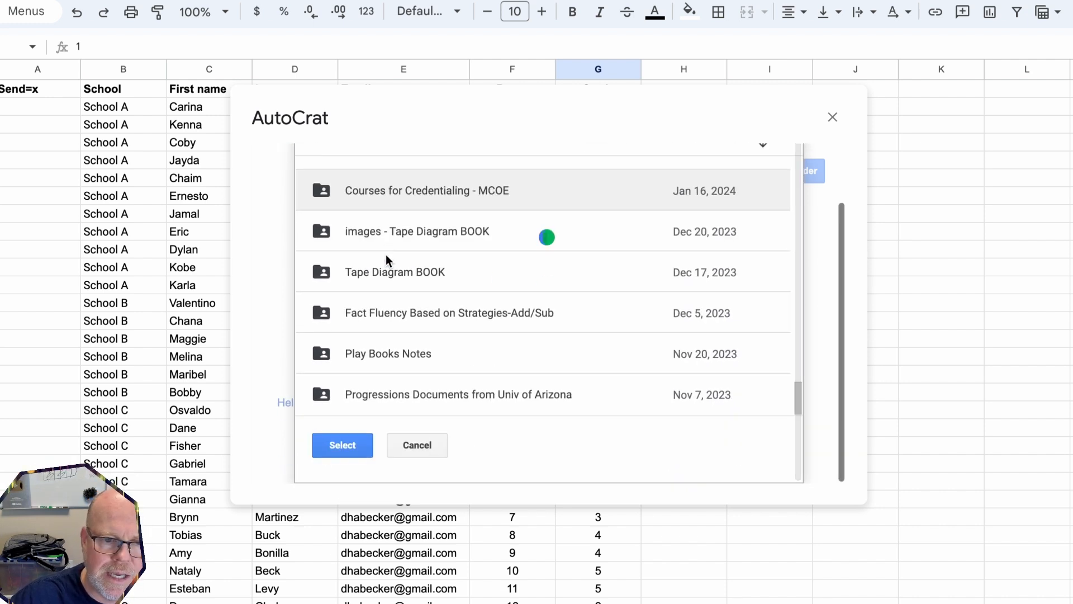
left_click(335, 441)
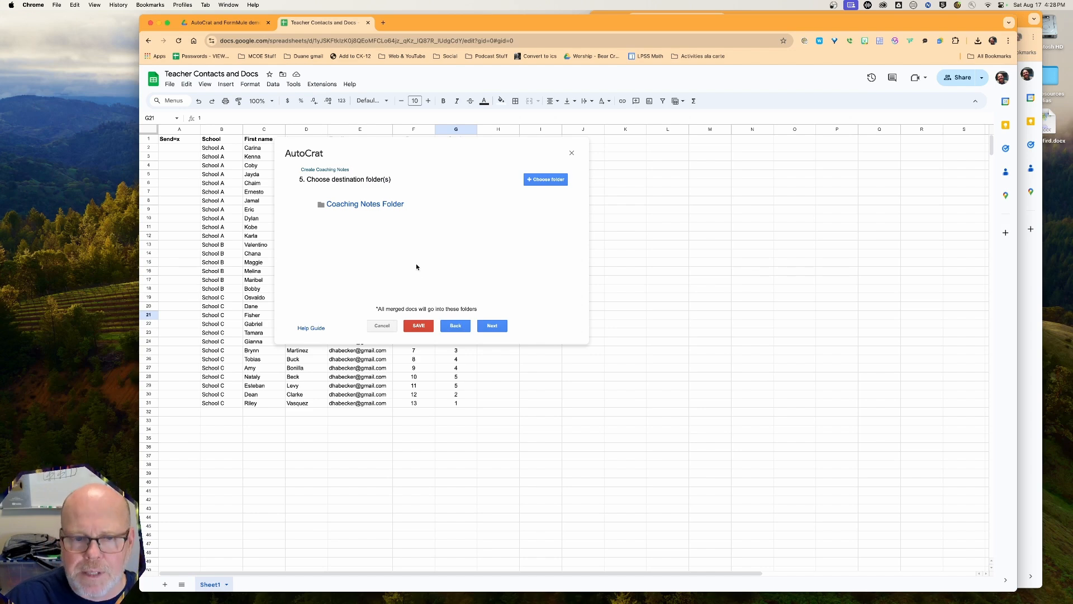
left_click(223, 26)
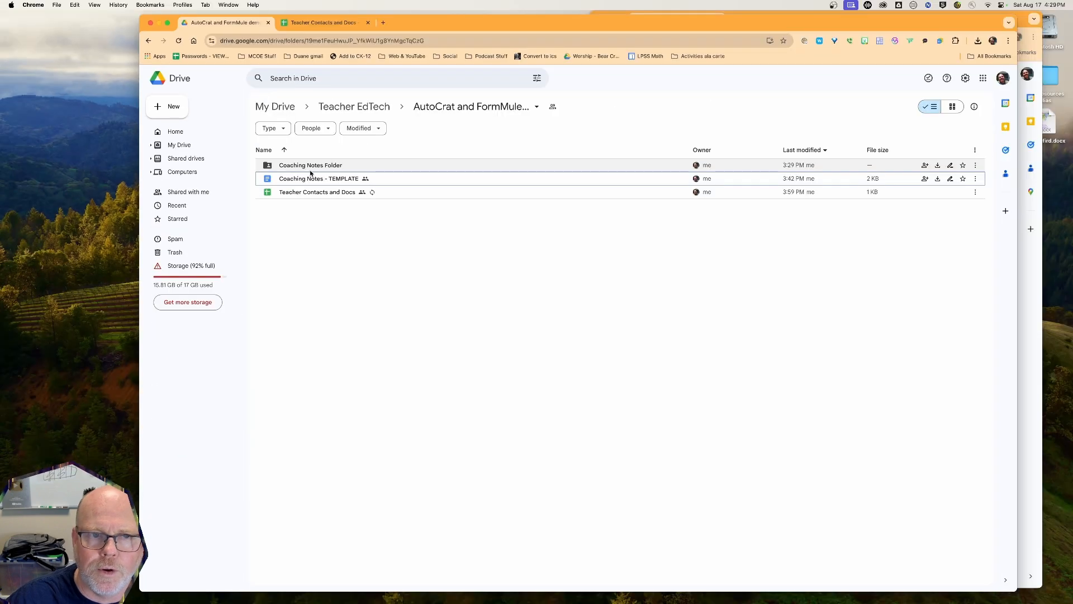
left_click(326, 25)
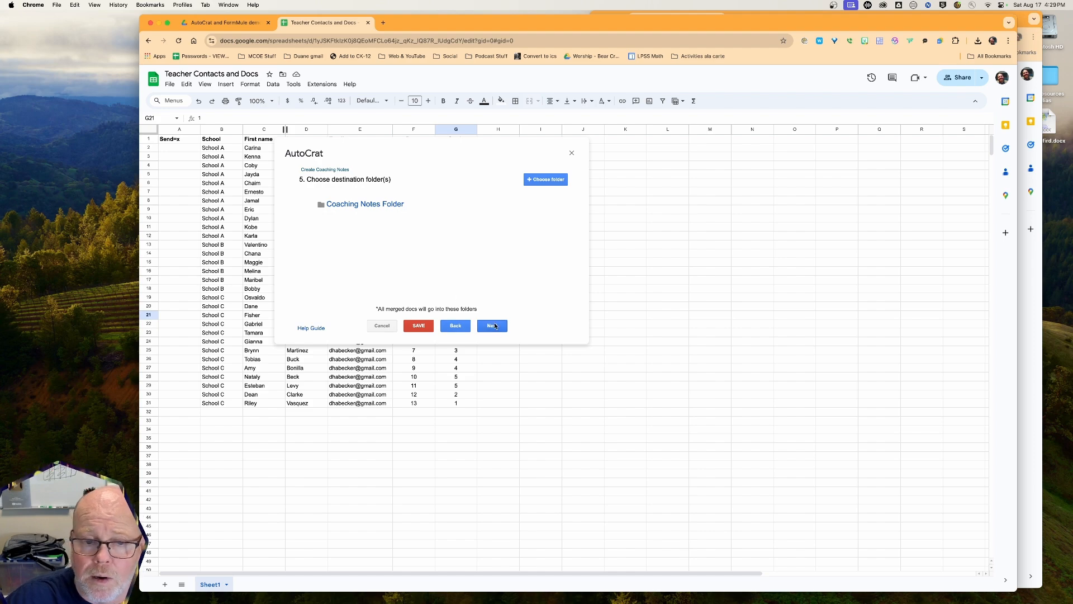
Skip the destination, dynamic folder reference and merge condition steps, leaving them empty
left_click(493, 328)
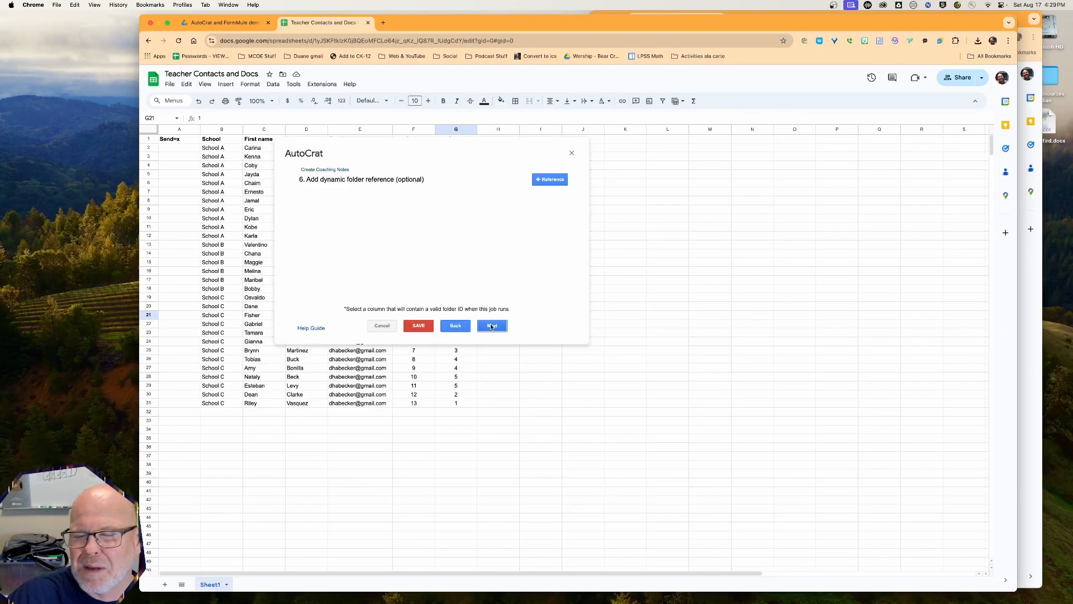
left_click(492, 326)
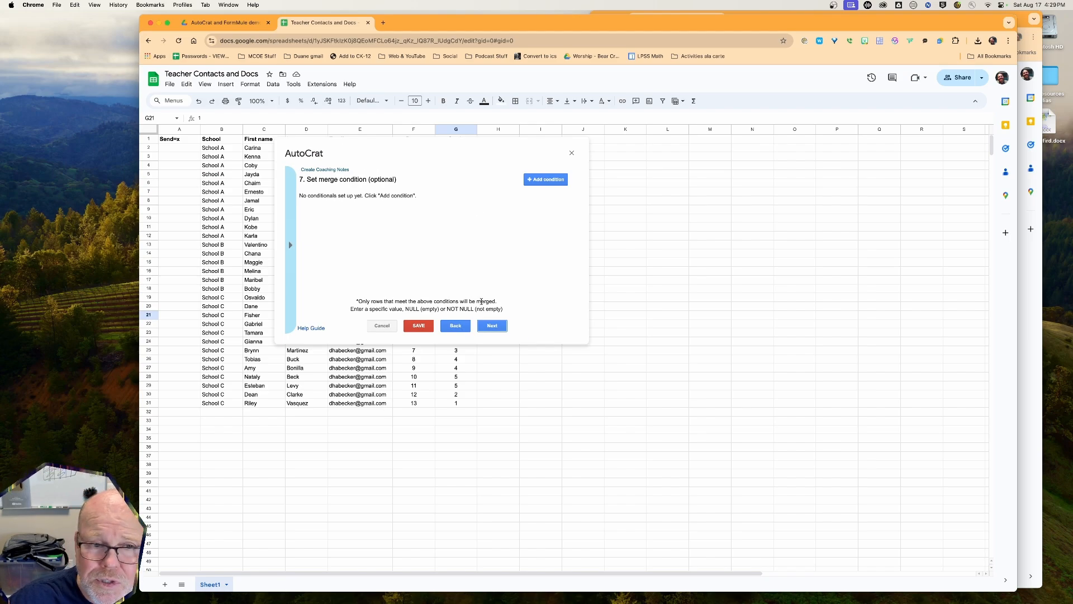
left_click(492, 326)
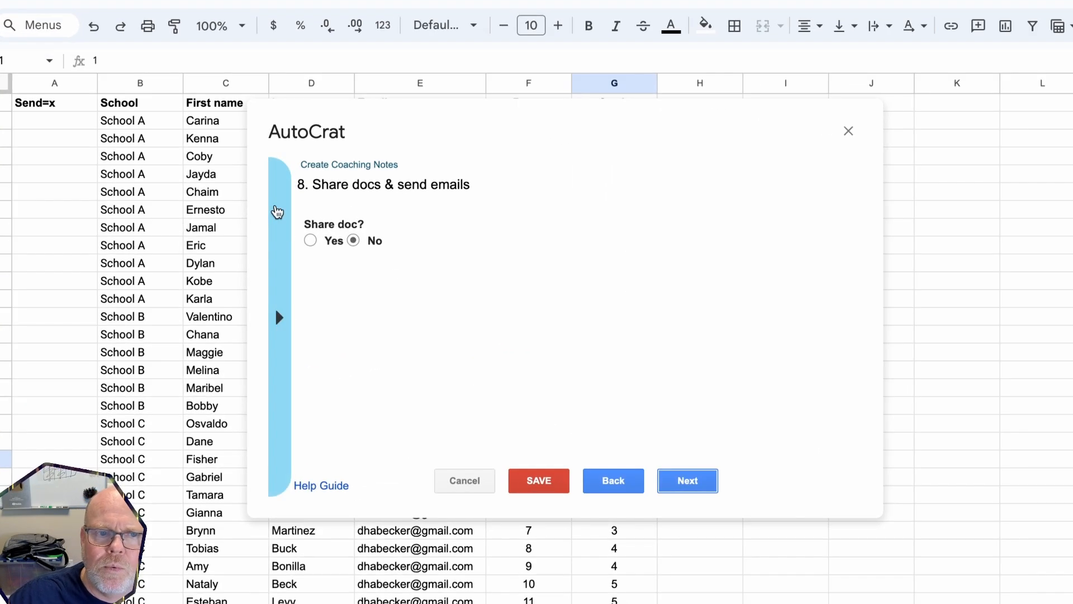
Share each merged doc as an editable doc, allow re-sharing, and leave the no-reply address off
left_click(311, 241)
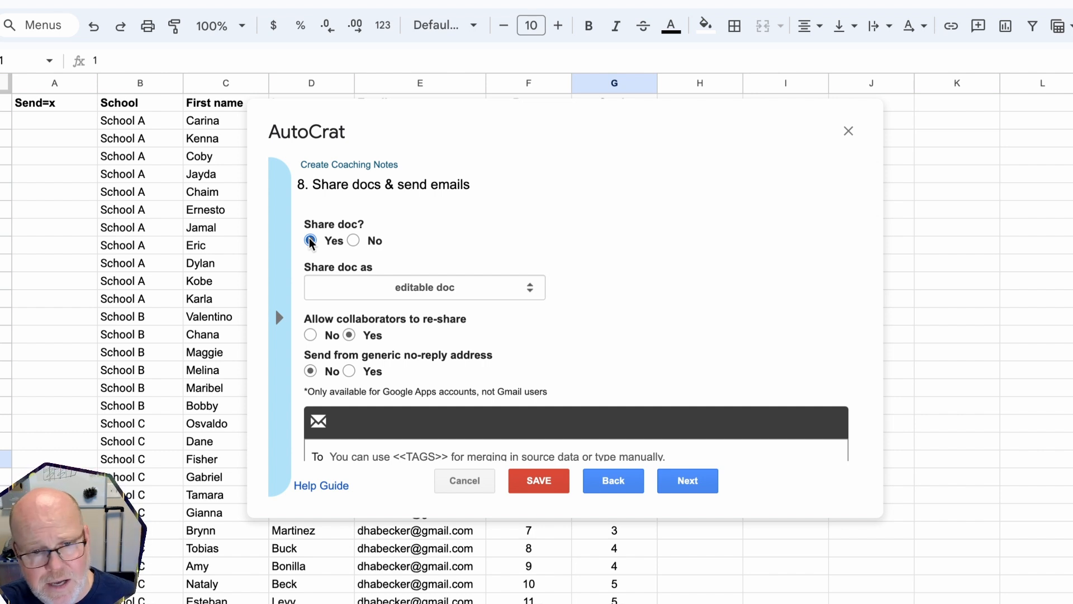
left_click(383, 295)
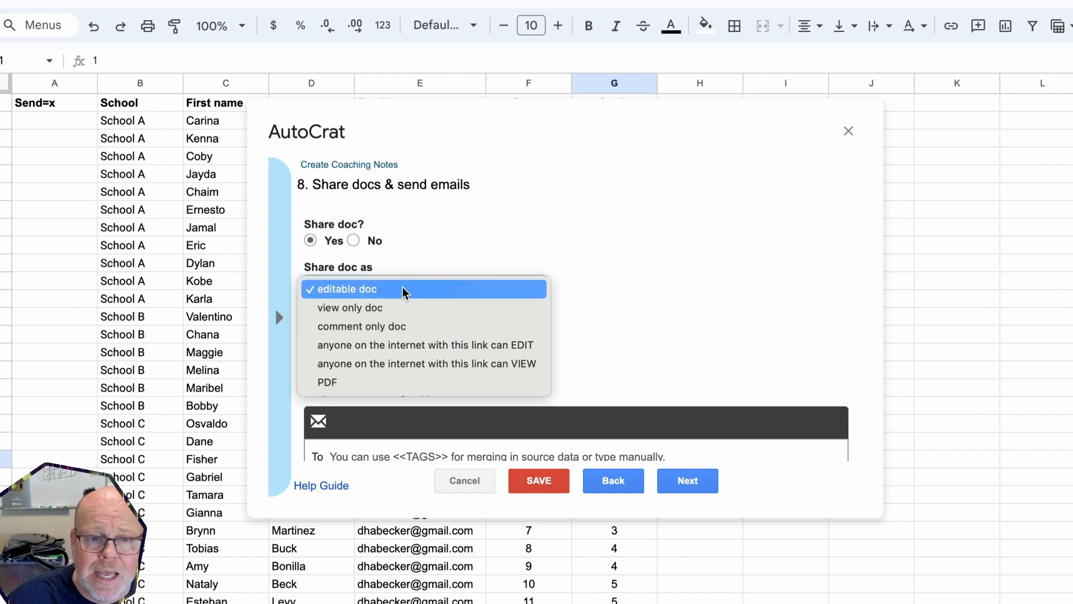
left_click(362, 290)
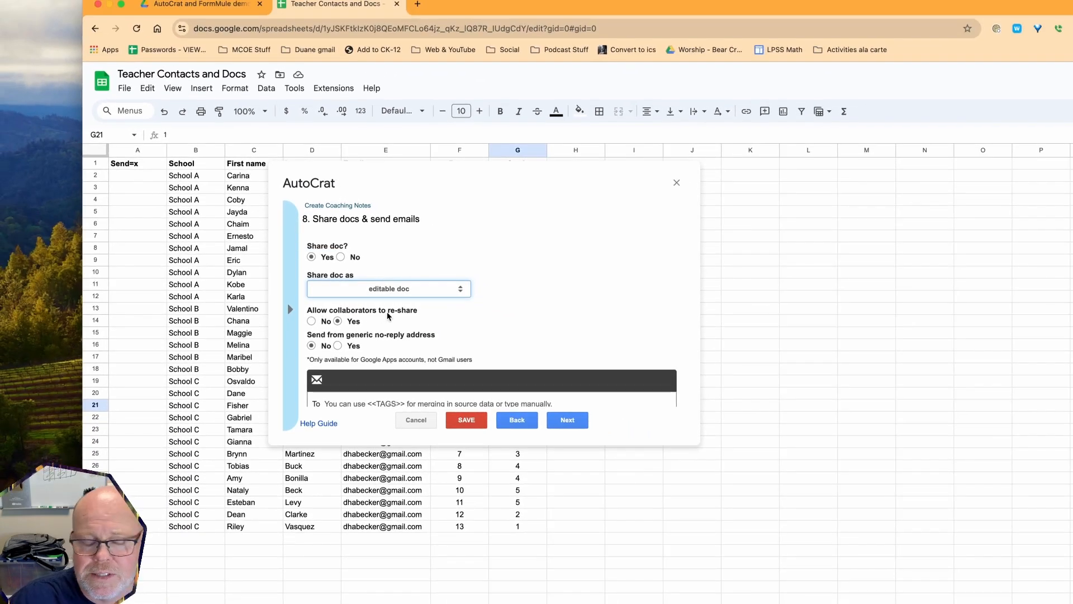
scroll(388, 316, "down", 3)
scroll(386, 319, "up", 1)
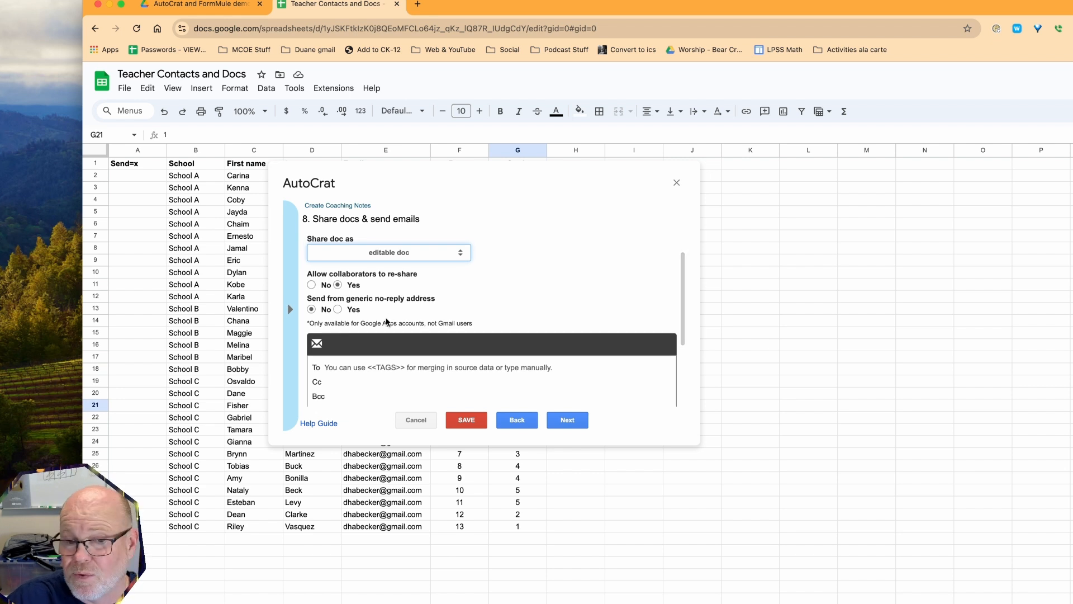
left_click(338, 285)
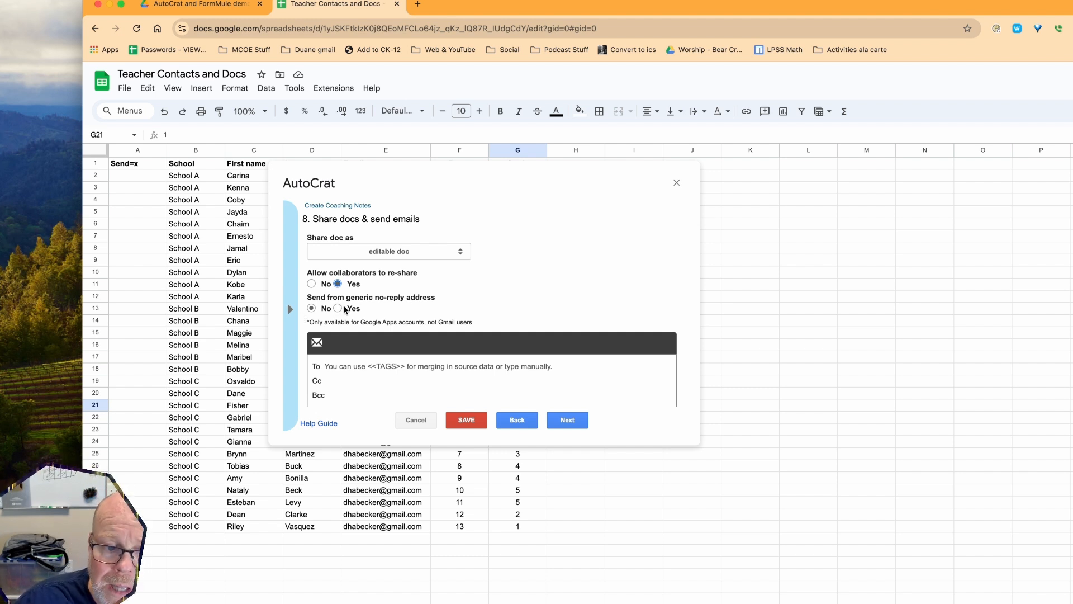
left_click(338, 308)
left_click(312, 310)
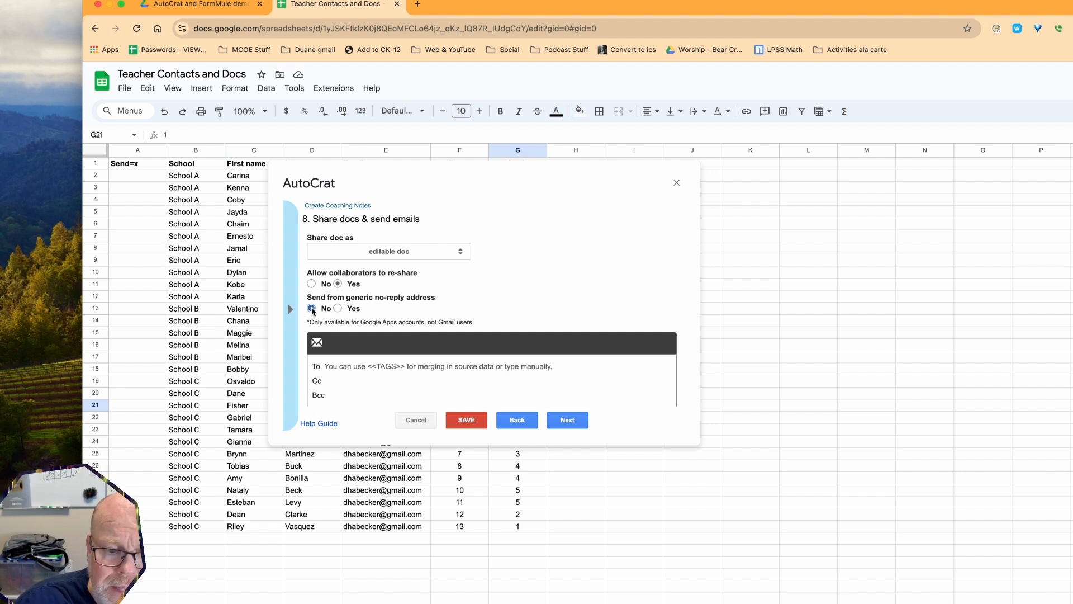
scroll(312, 309, "down", 3)
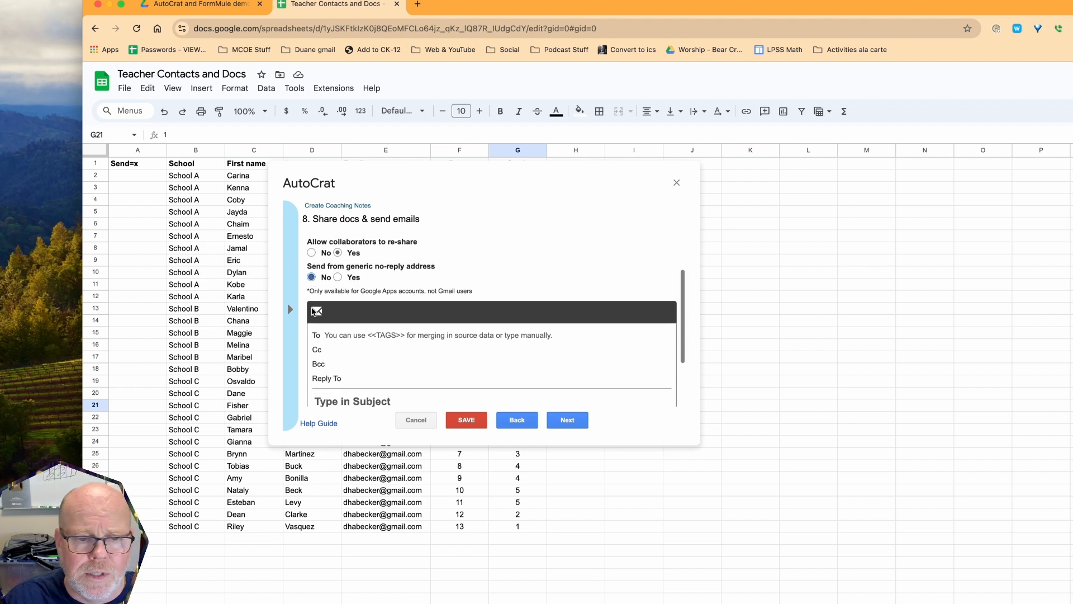
left_click(339, 298)
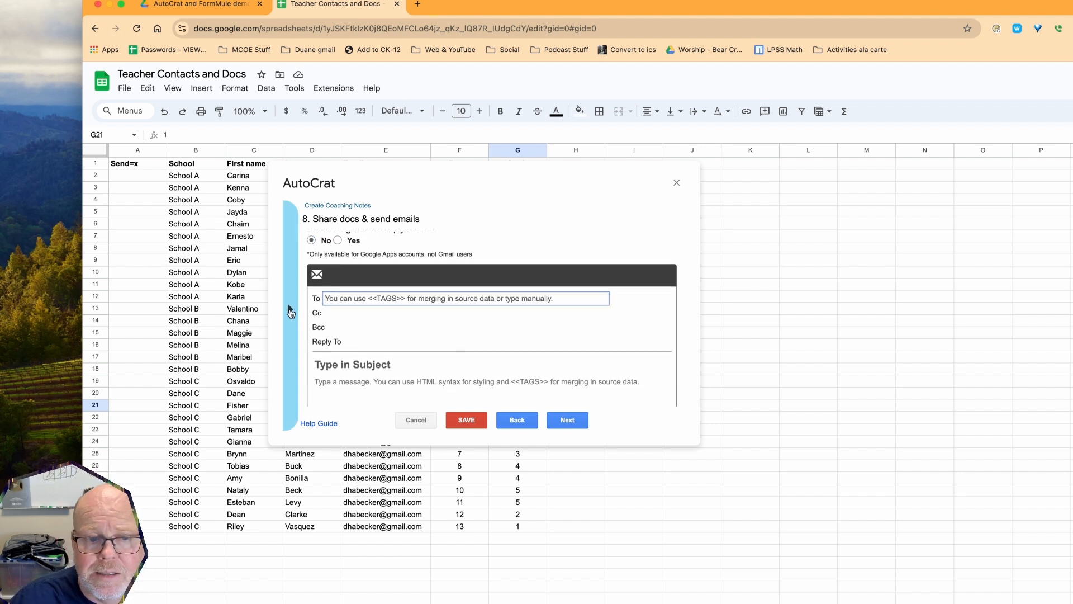
Address the email To the <<Email>> merge tag
left_click(291, 311)
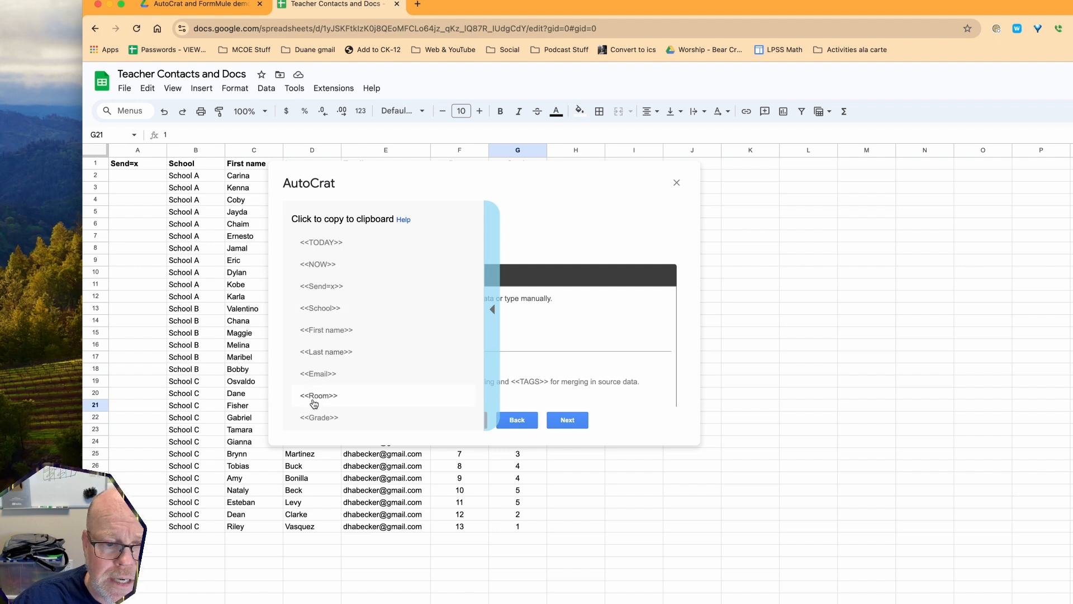
left_click(320, 379)
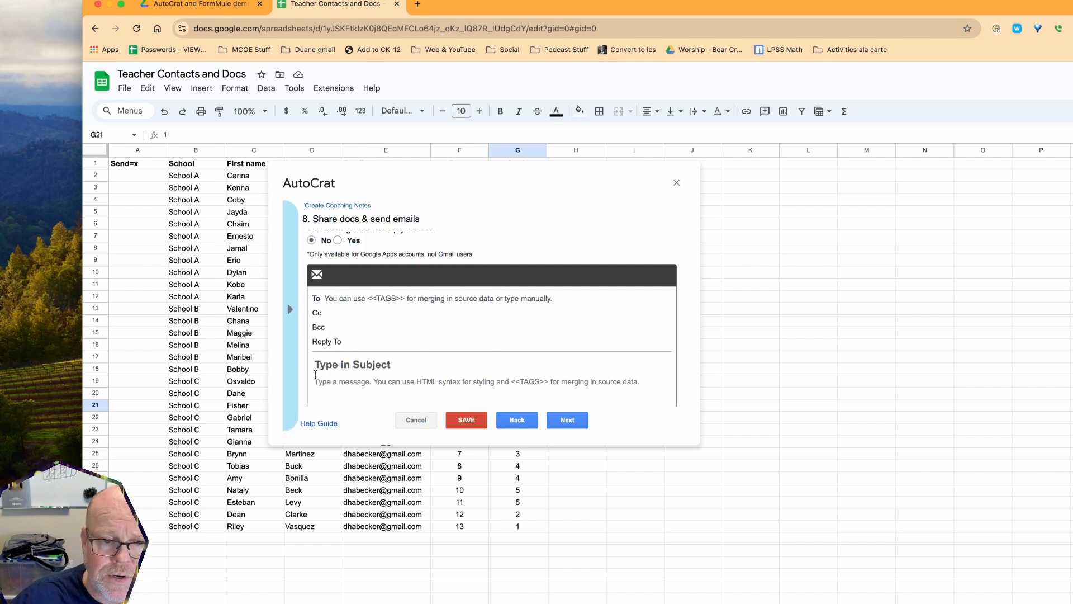
left_click(360, 302)
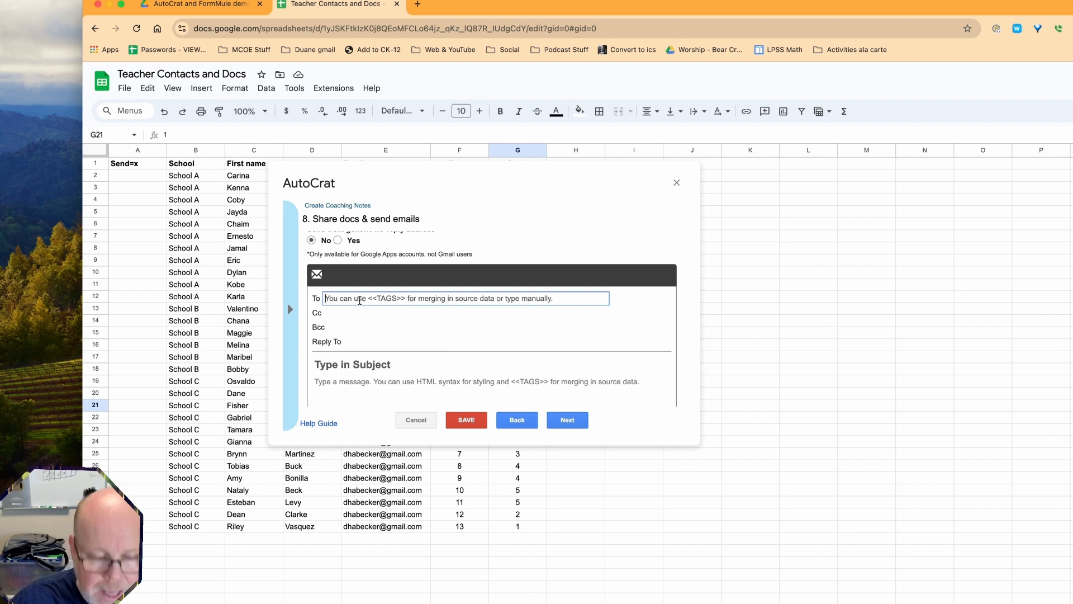
key("super+v")
Enter your own e-mail address as the Reply To address
left_click(361, 342)
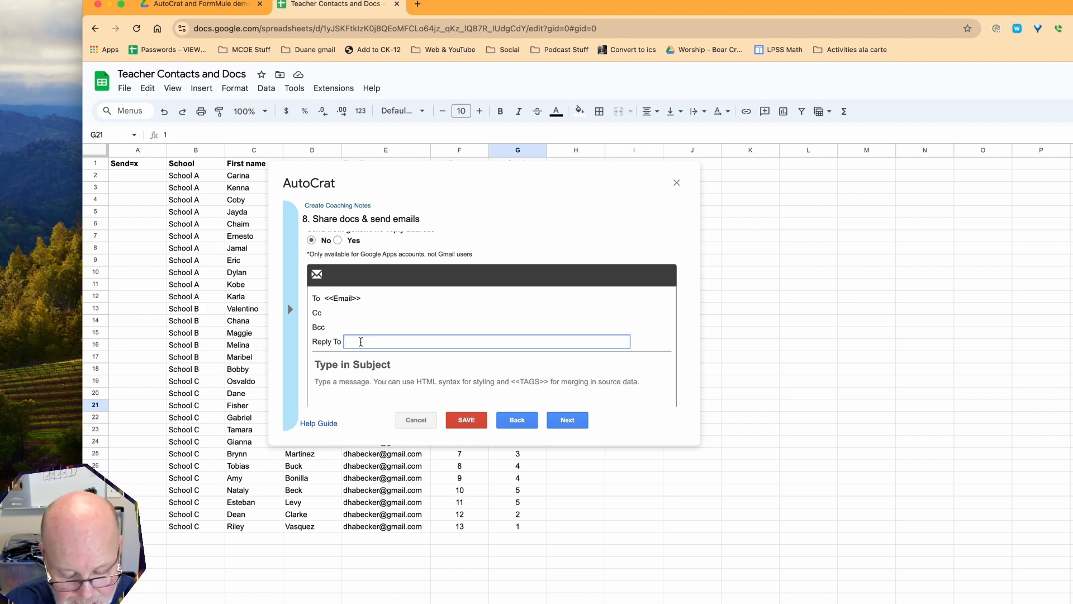
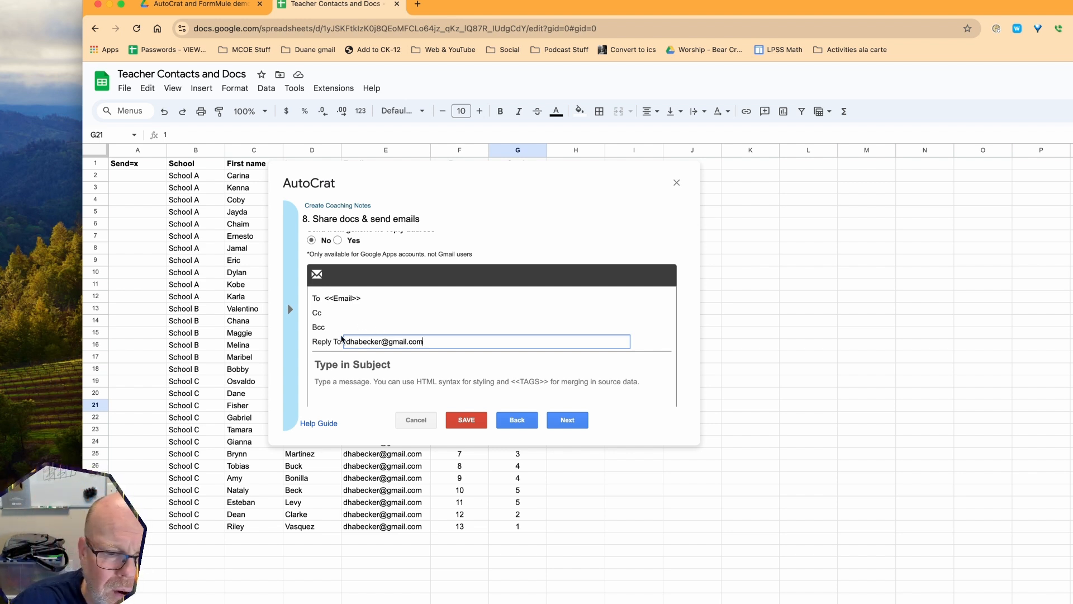
scroll(338, 339, "up", 2)
scroll(337, 337, "down", 2)
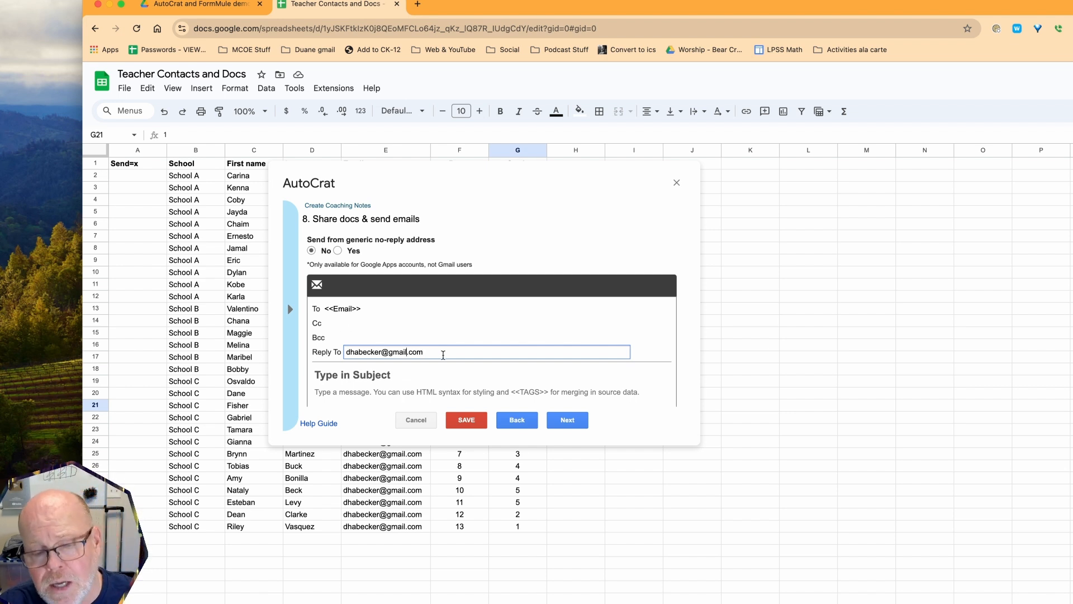
scroll(413, 366, "down", 3)
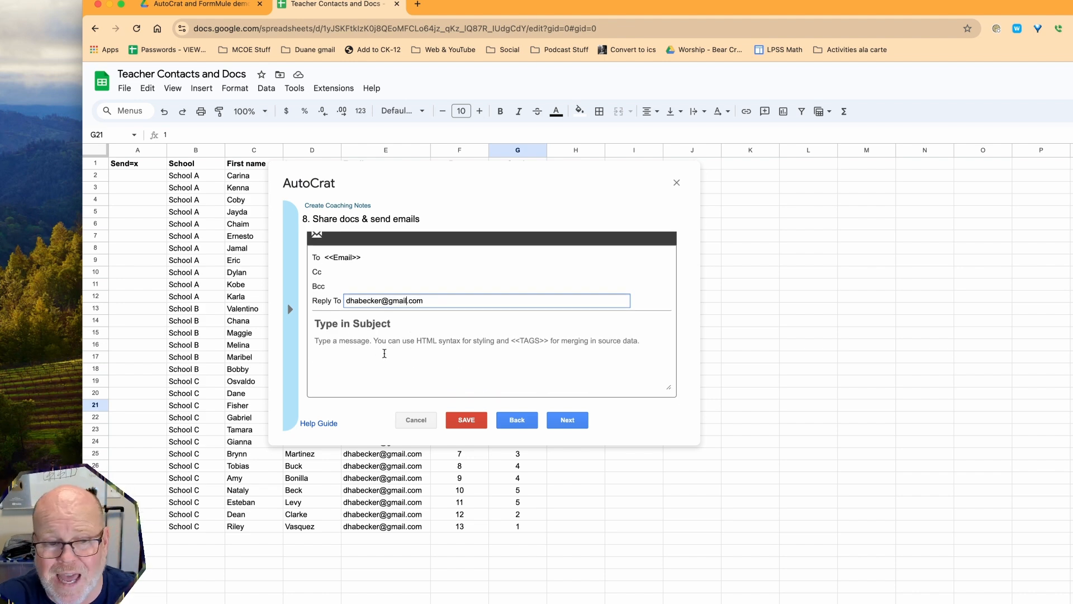
left_click(348, 326)
Set the subject 'Here are your Coaching Notes' and open the body with 'Hi there <<First name>>!'
type("Her")
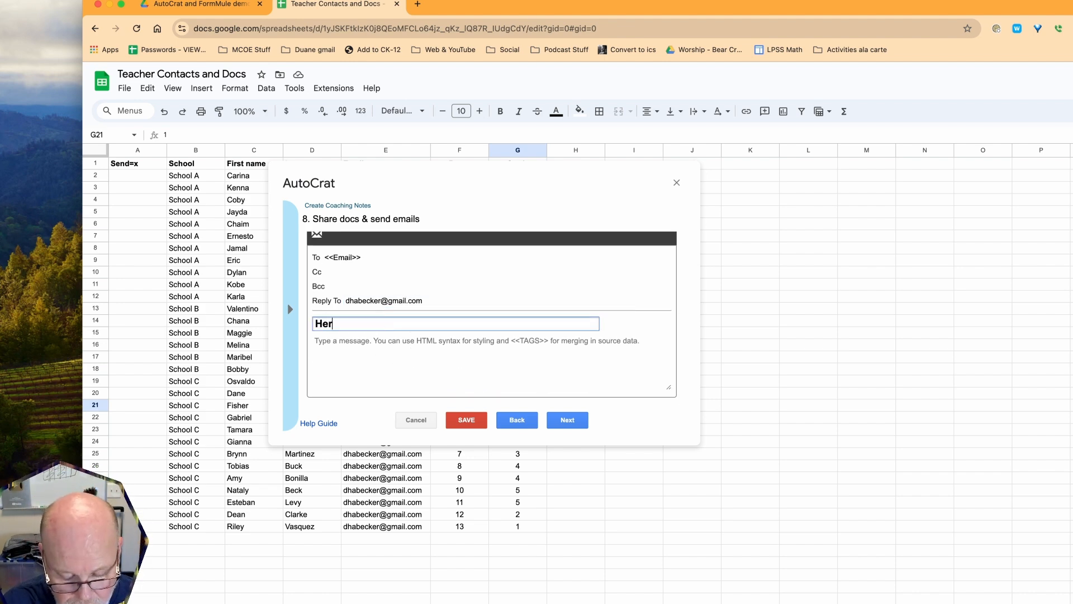
type("e are your Coa")
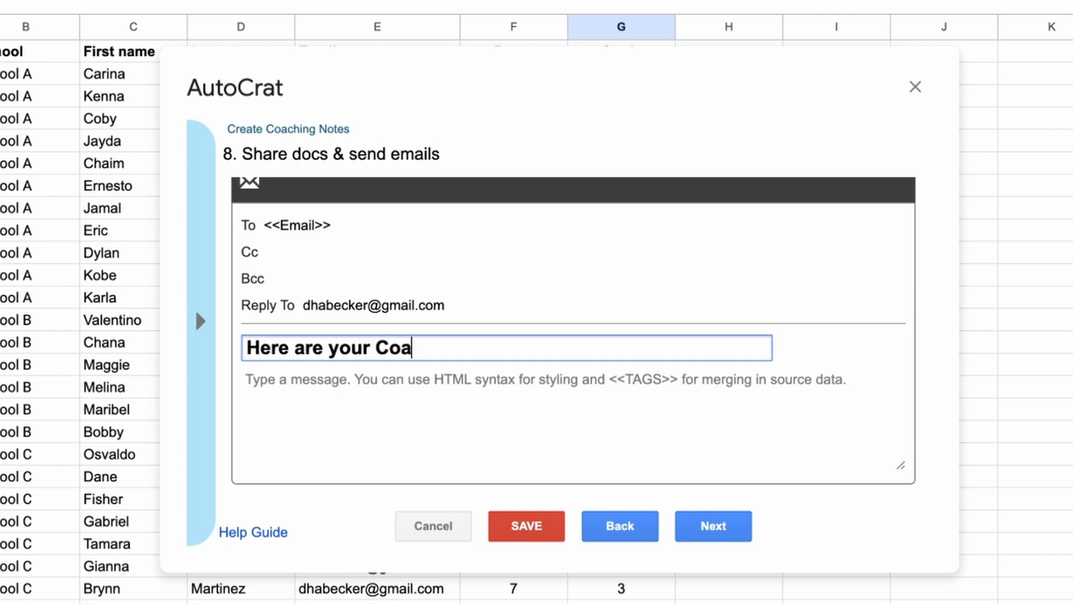
type("ching Notes")
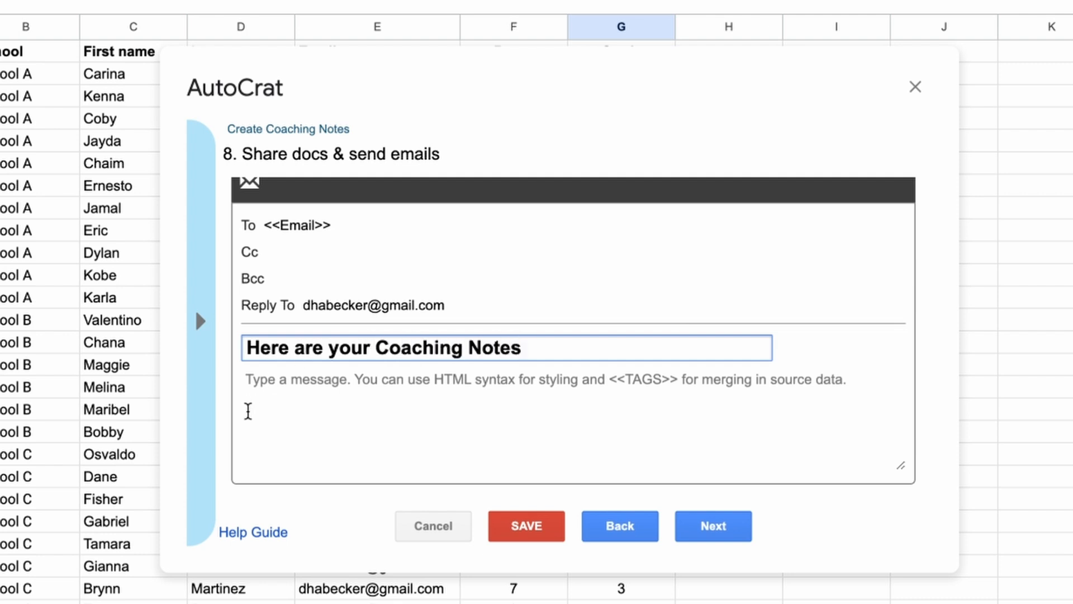
left_click(262, 385)
type("Hi the")
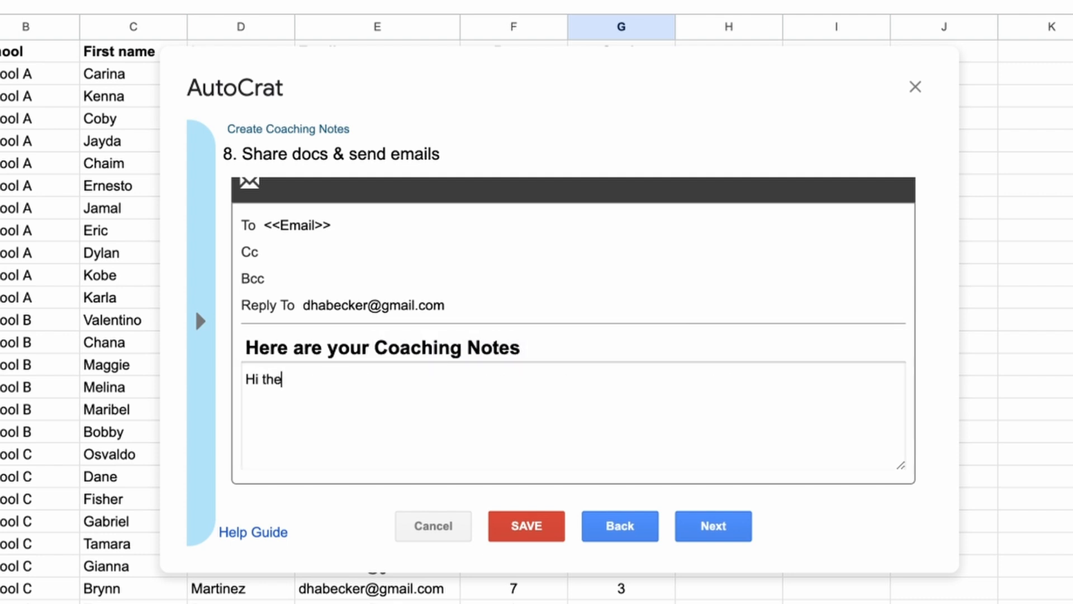
type("re <<First name")
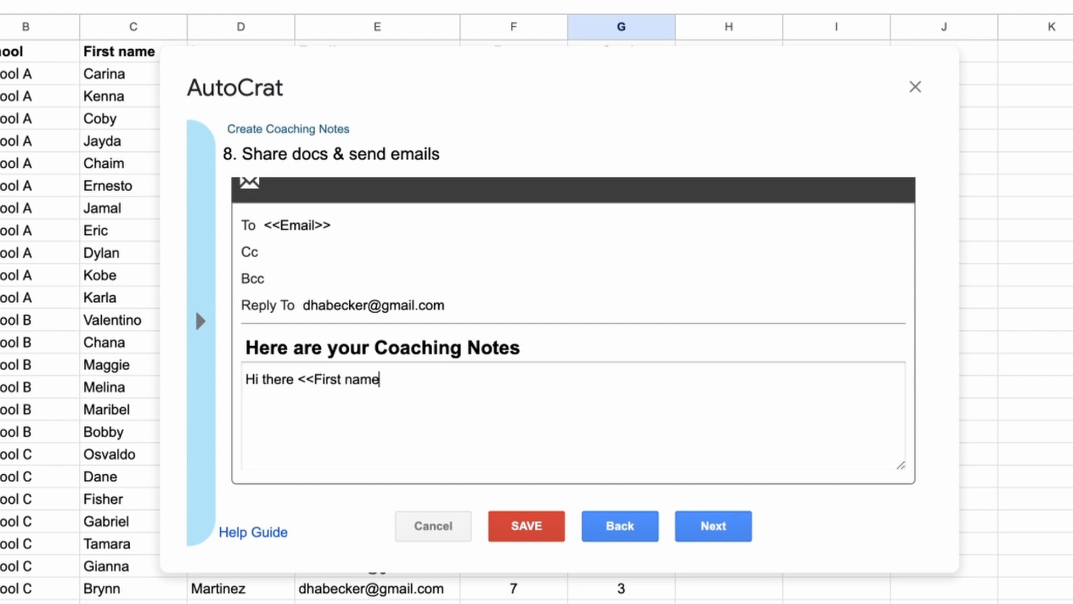
type(">>!")
key("Return")
key("Return")
Add 'Here are your Coaching Notes that we will be using for the year,' and begin the sign-off
type("Here are your Coa")
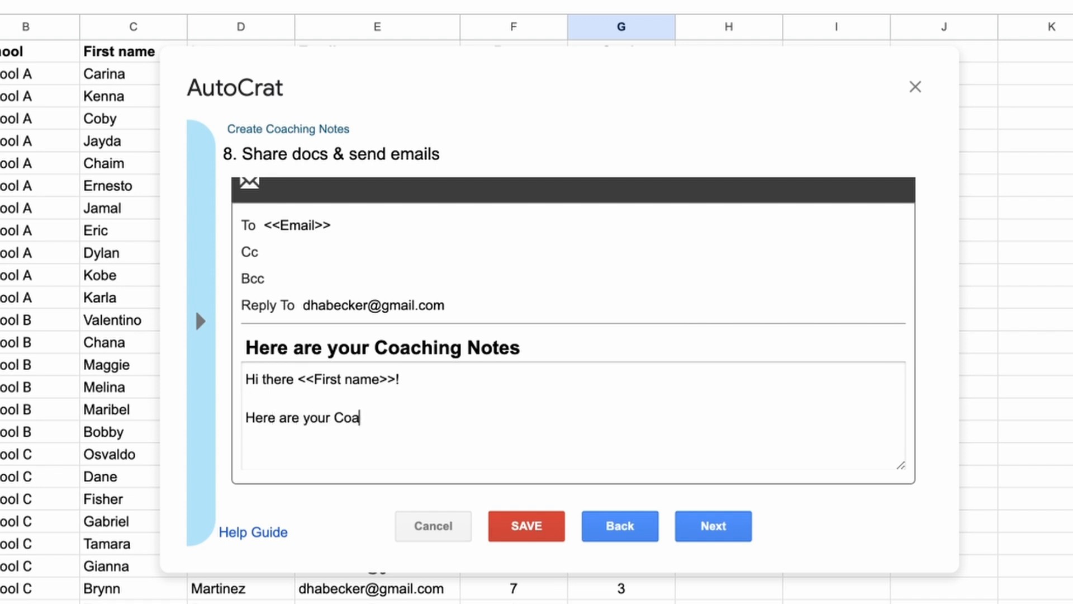
type("ching Notes that ")
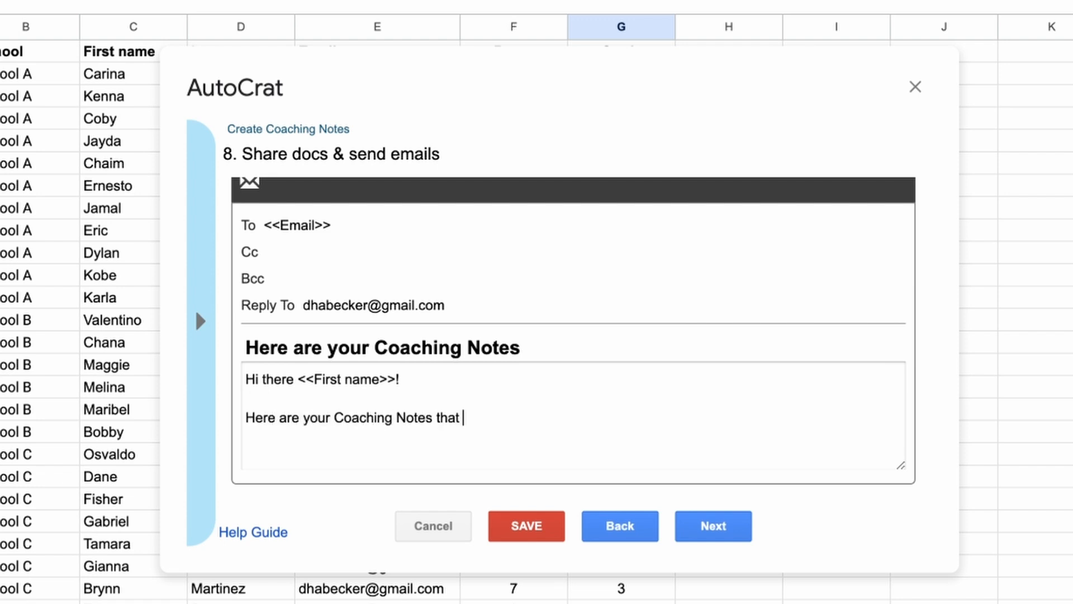
type("we will be using for ")
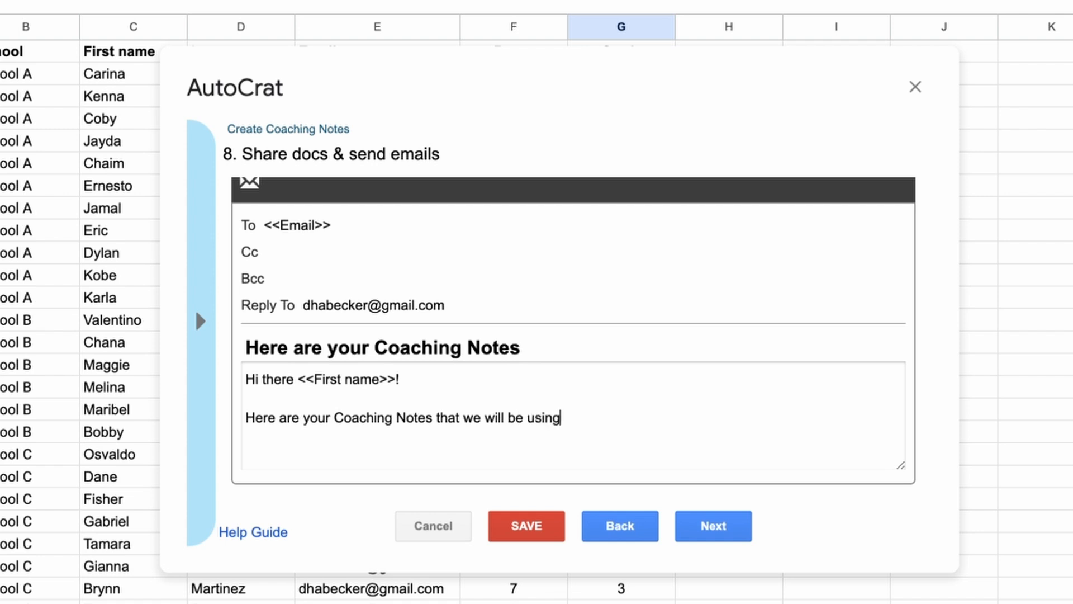
type("the year!")
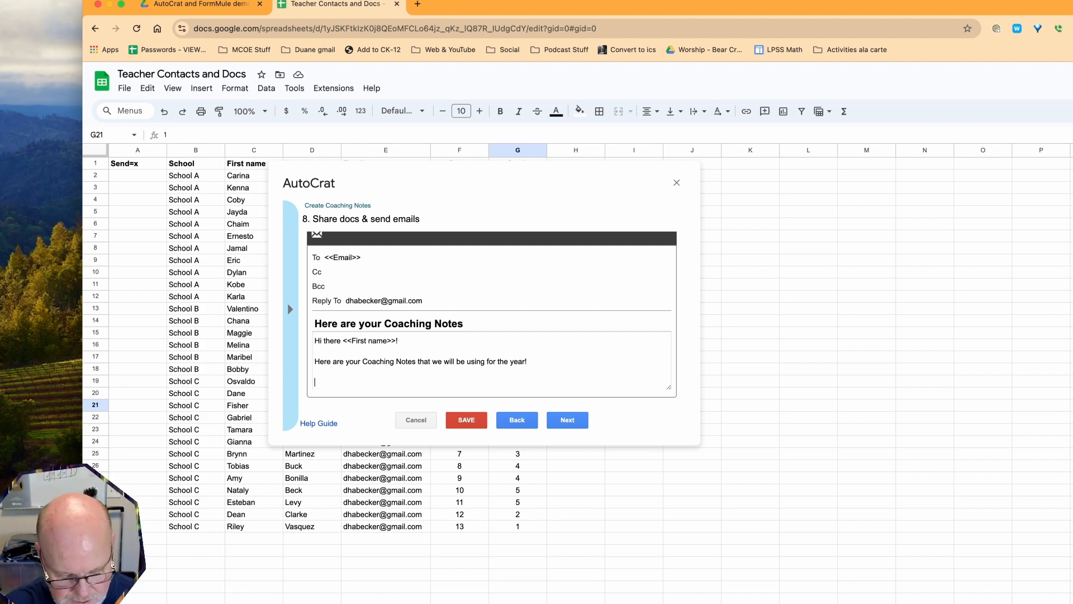
type(",")
key("Return")
type("Duane")
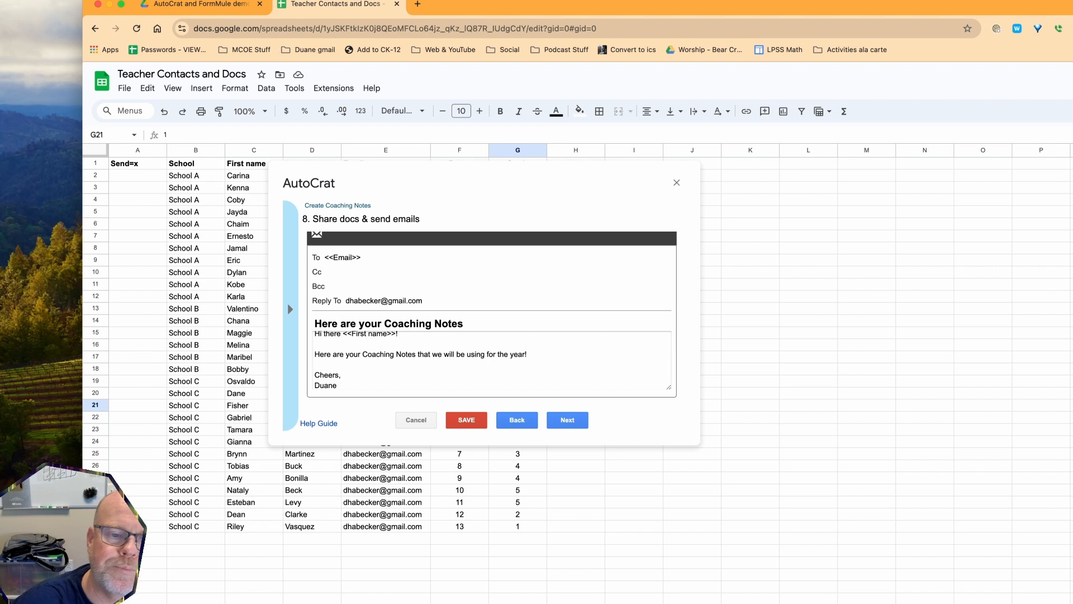
scroll(330, 346, "up", 1)
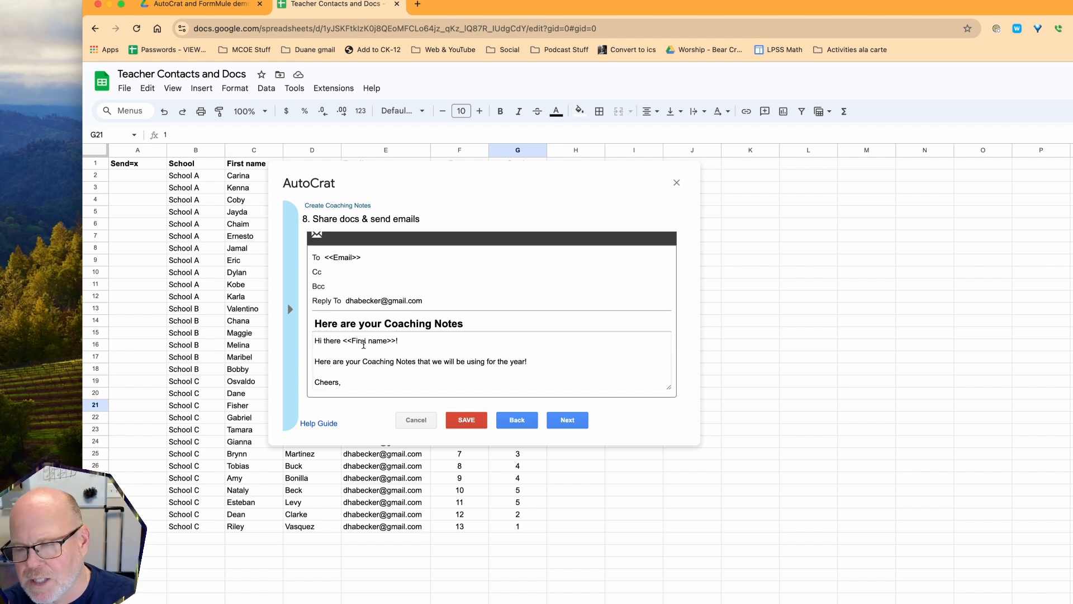
scroll(358, 358, "down", 2)
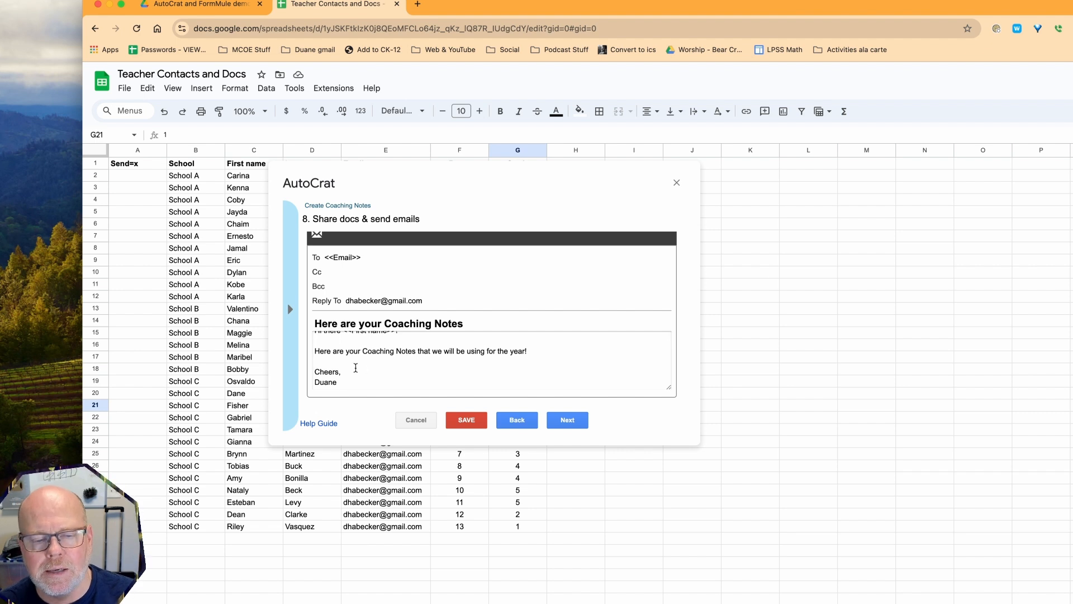
scroll(355, 368, "up", 2)
scroll(355, 370, "down", 1)
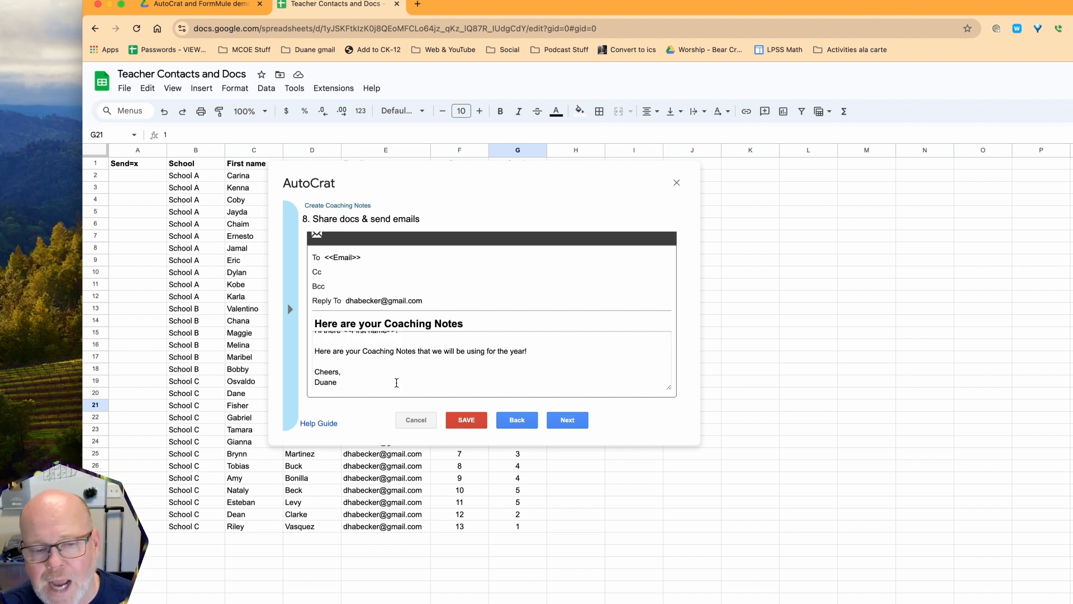
scroll(385, 381, "up", 1)
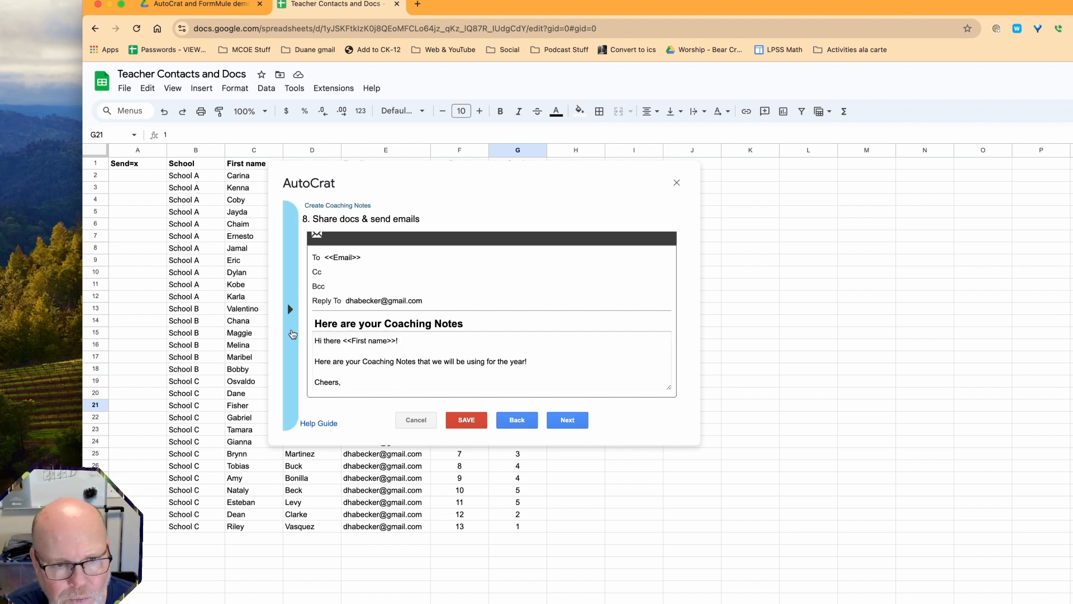
Advance to step 9, Add/remove job triggers, leaving form and time triggers at No
left_click(290, 309)
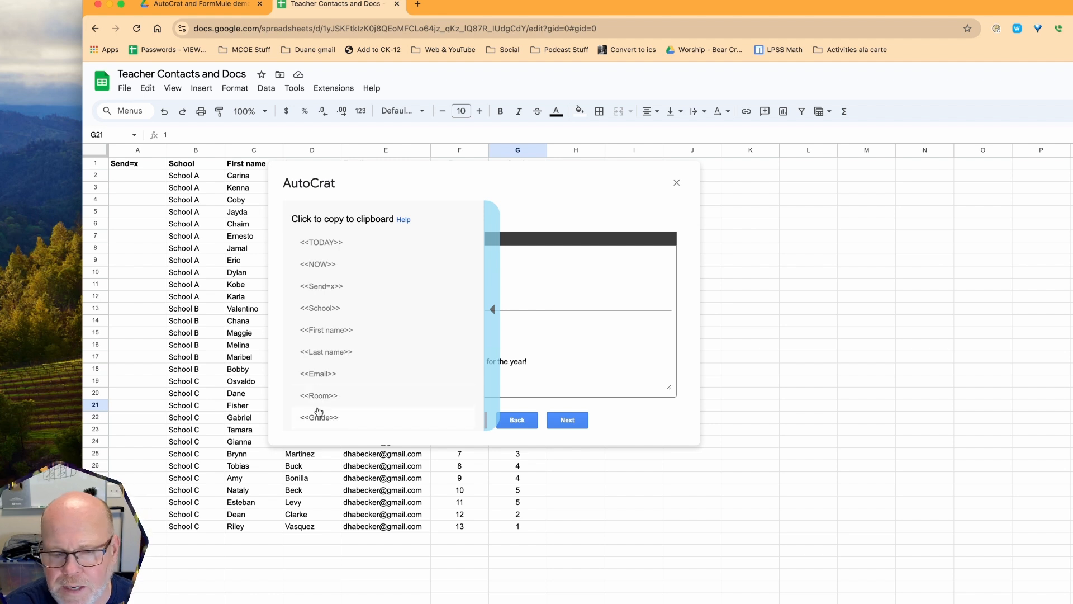
left_click(493, 310)
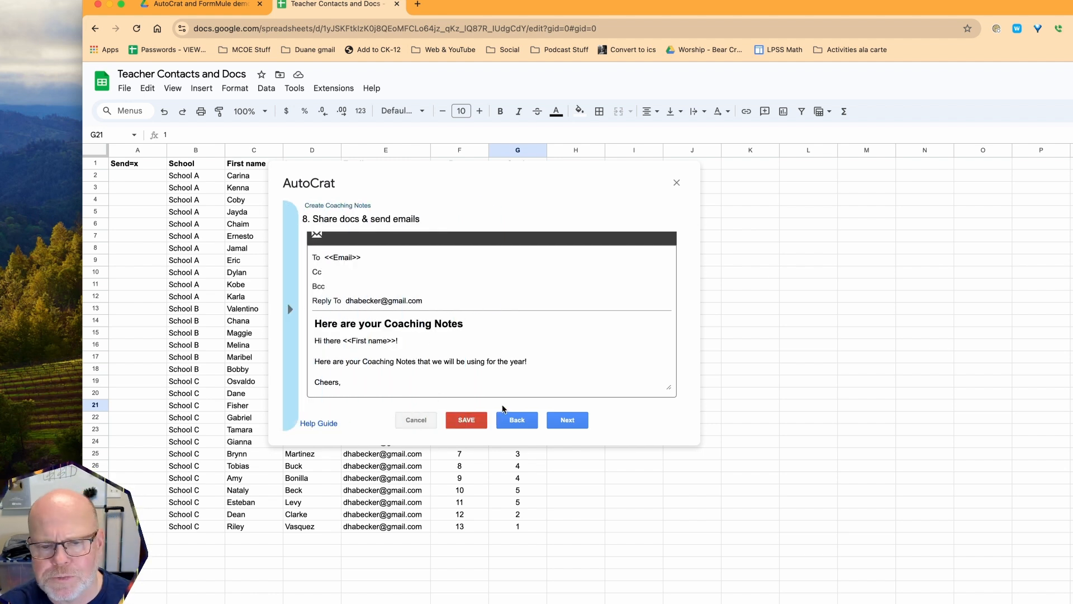
left_click(564, 423)
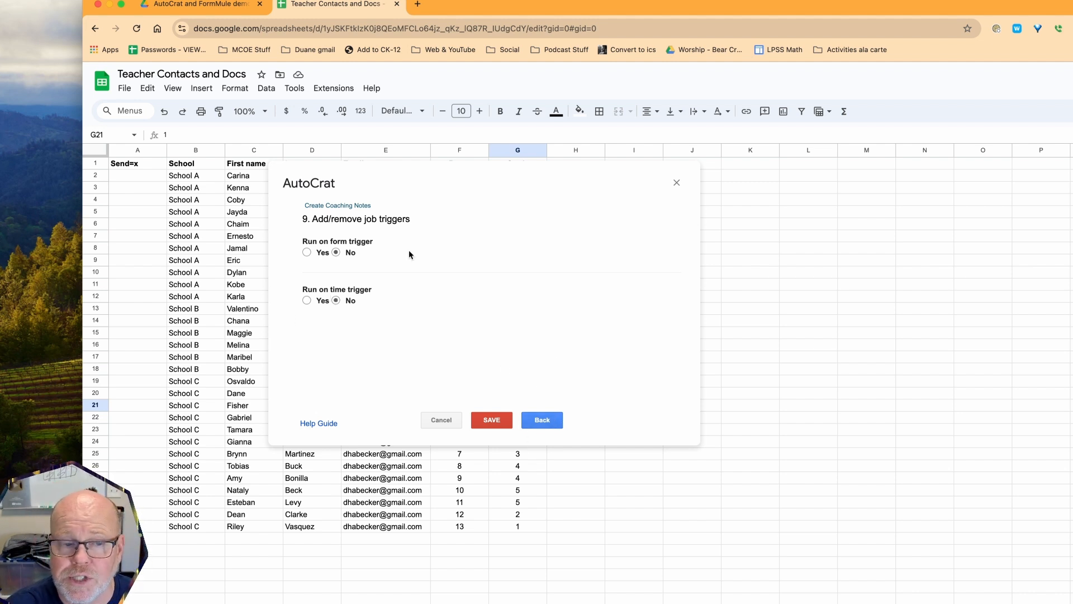
Save the Create Coaching Notes job, close AutoCrat, and select the school entries in column B
left_click(491, 422)
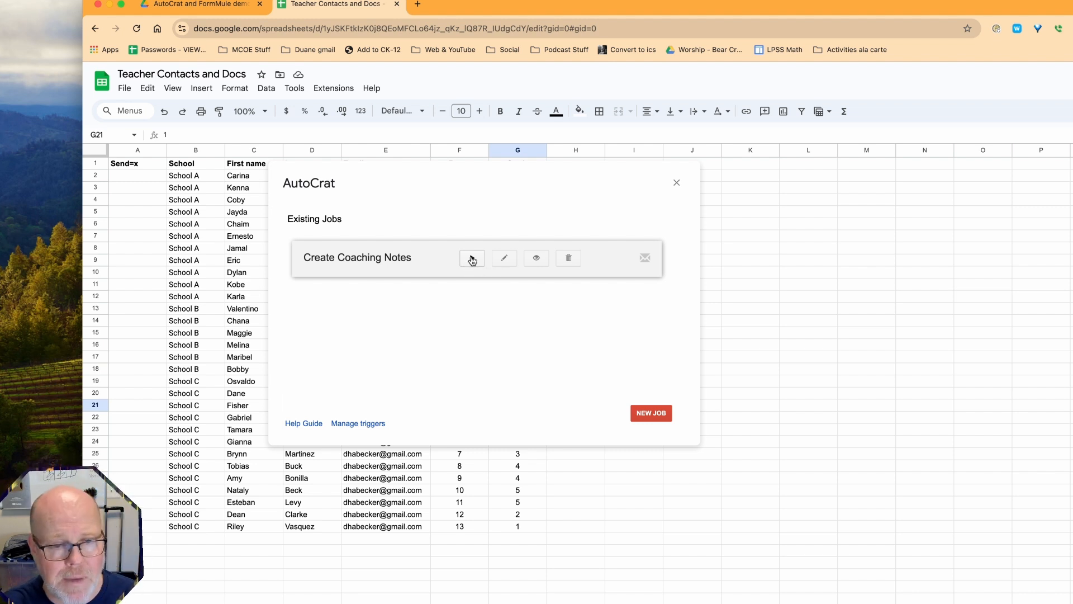
left_click(676, 182)
left_click_drag(185, 175, 196, 528)
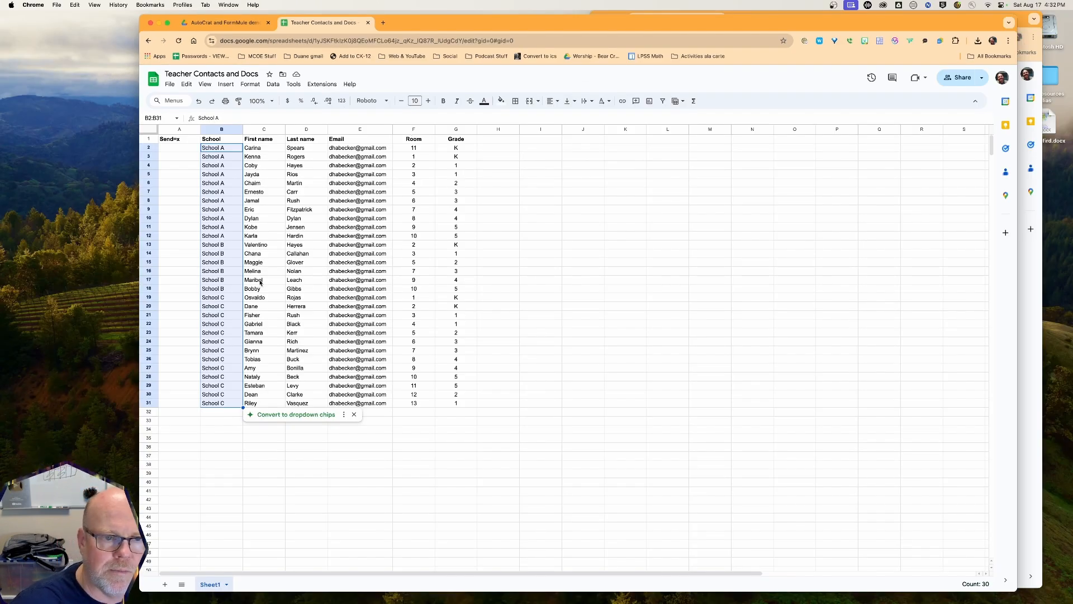
Launch AutoCrat from Extensions and run the Create Coaching Notes job
left_click(221, 246)
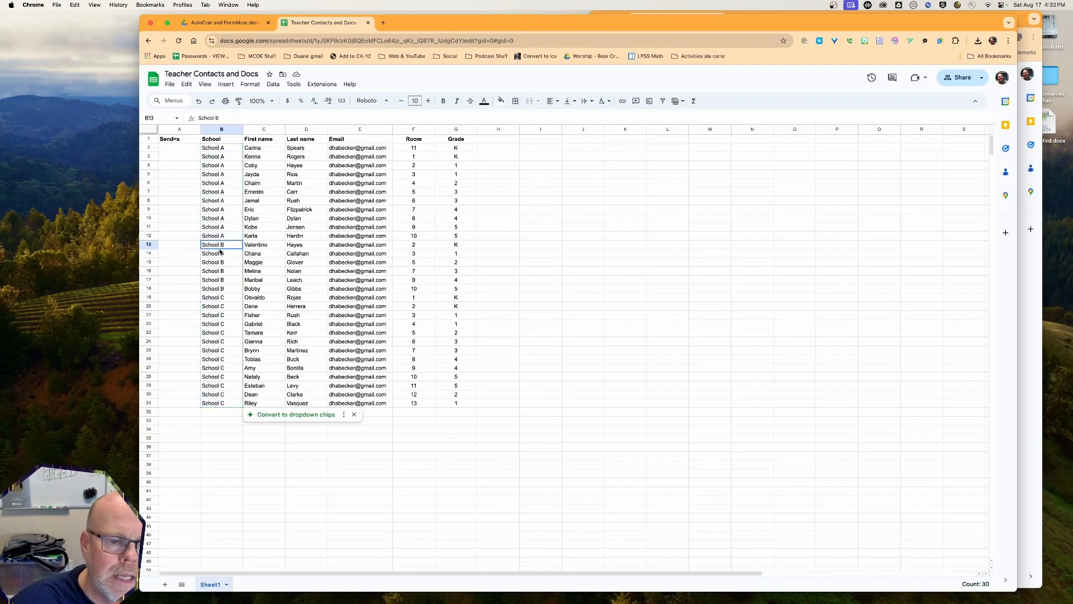
left_click(322, 84)
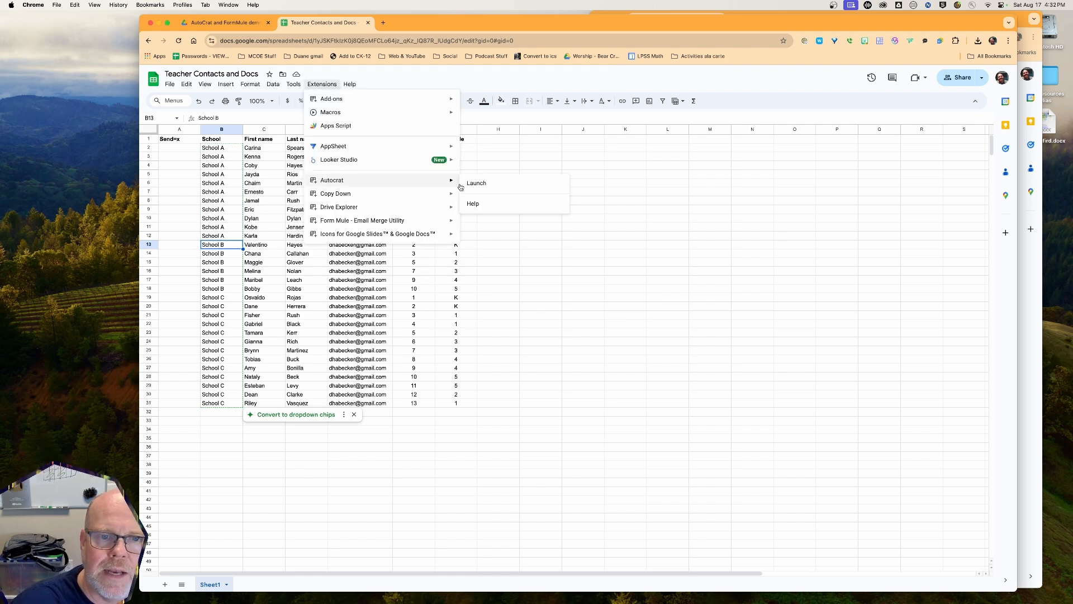
left_click(482, 186)
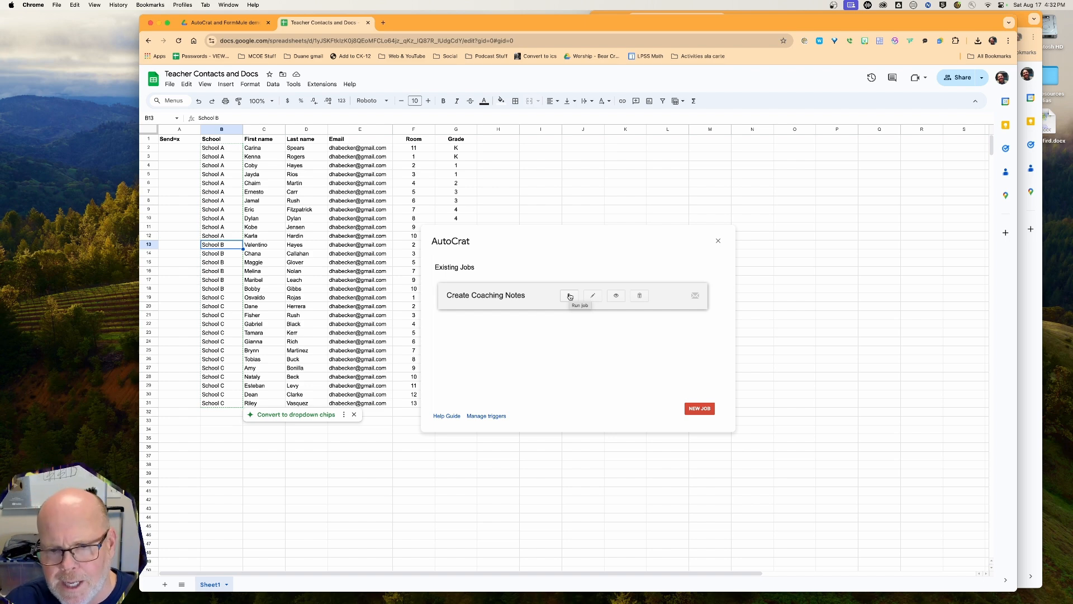
left_click(568, 297)
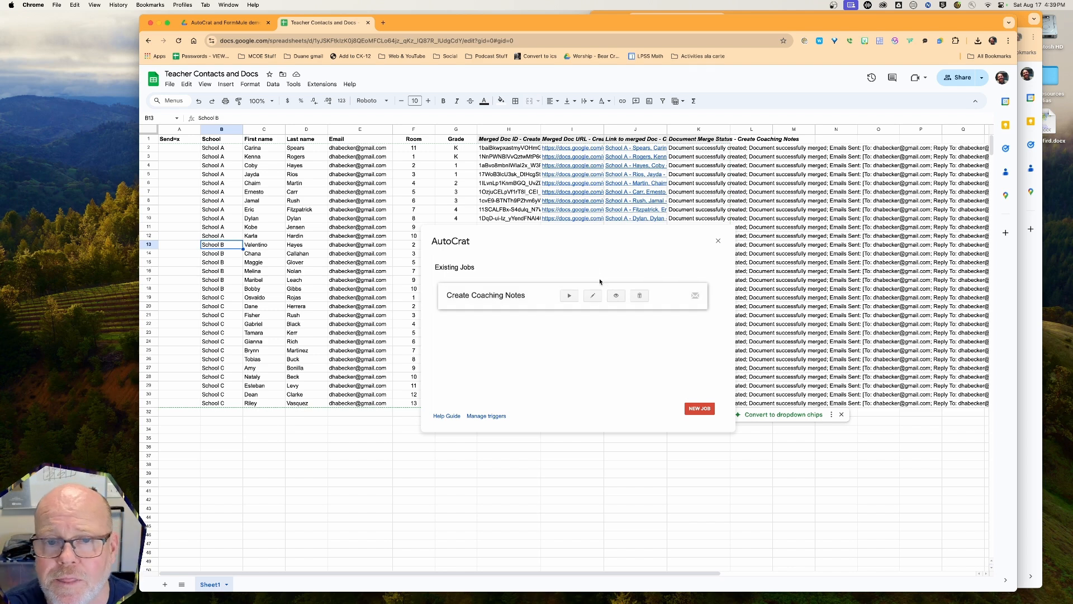
Close AutoCrat, review the merged doc URLs, links and merge statuses, then go to Drive
left_click(719, 241)
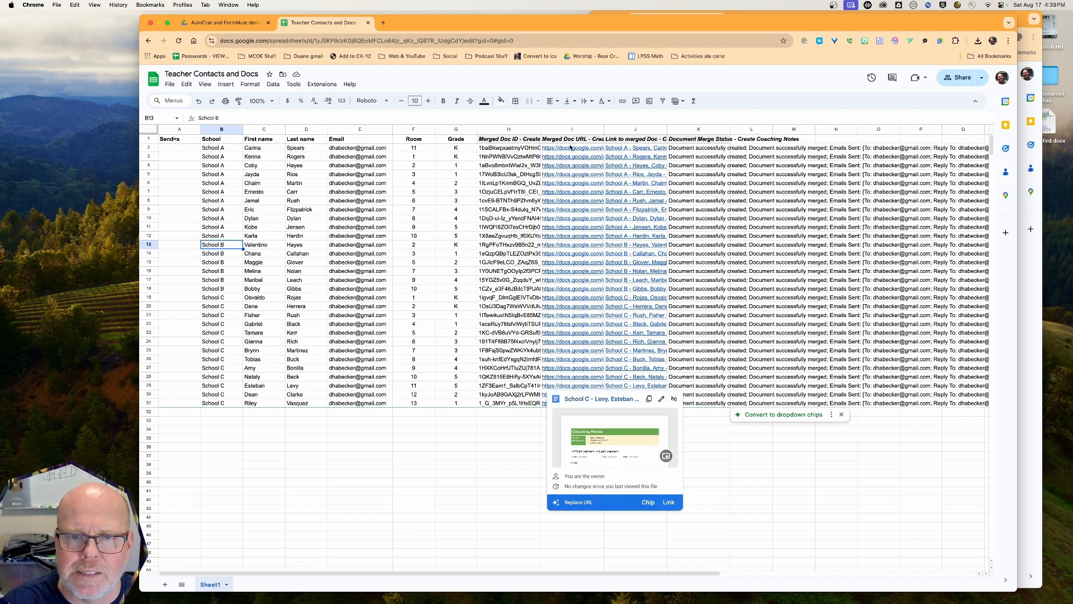
left_click_drag(571, 141, 579, 403)
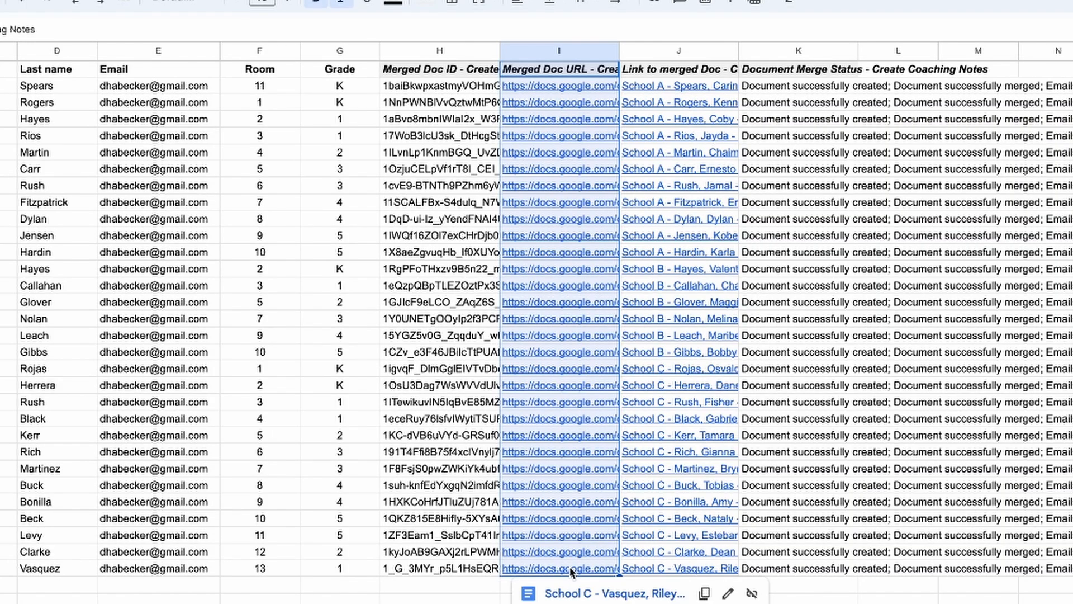
scroll(571, 573, "down", 2)
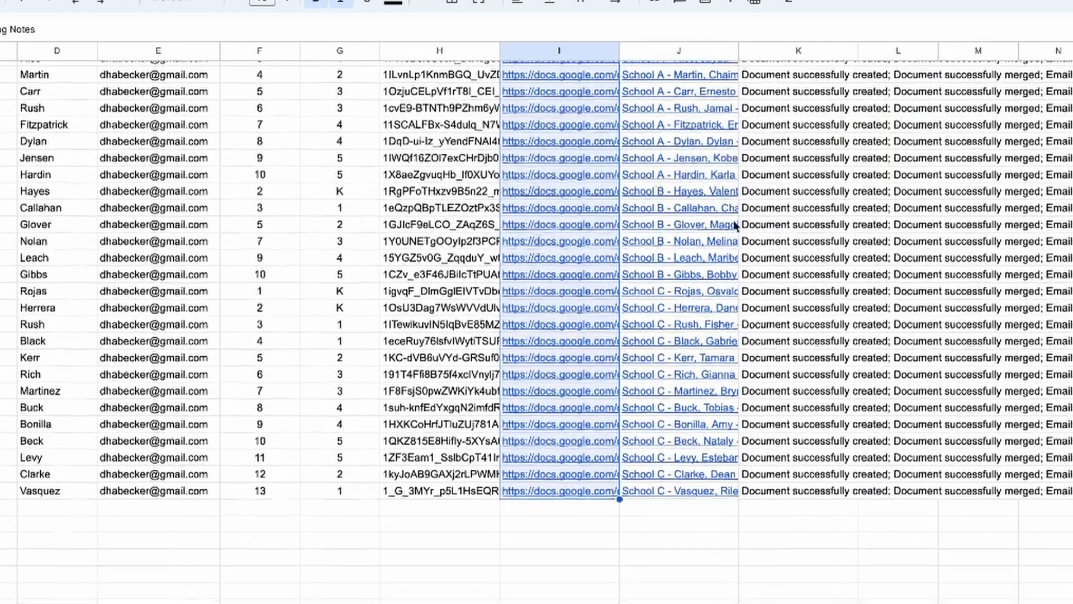
scroll(736, 226, "up", 2)
left_click_drag(673, 82, 682, 573)
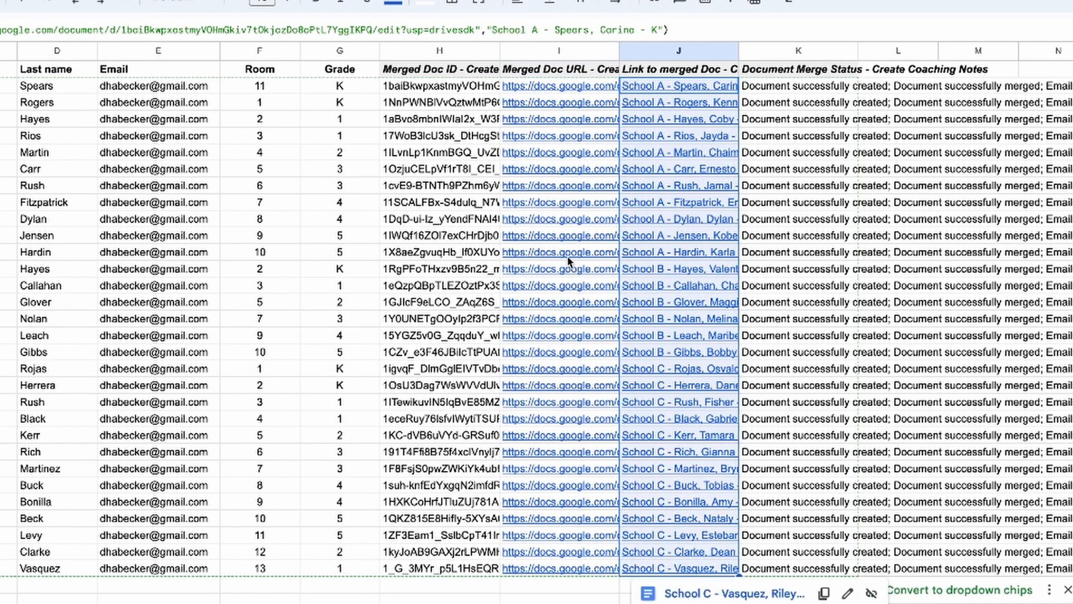
left_click_drag(555, 88, 575, 571)
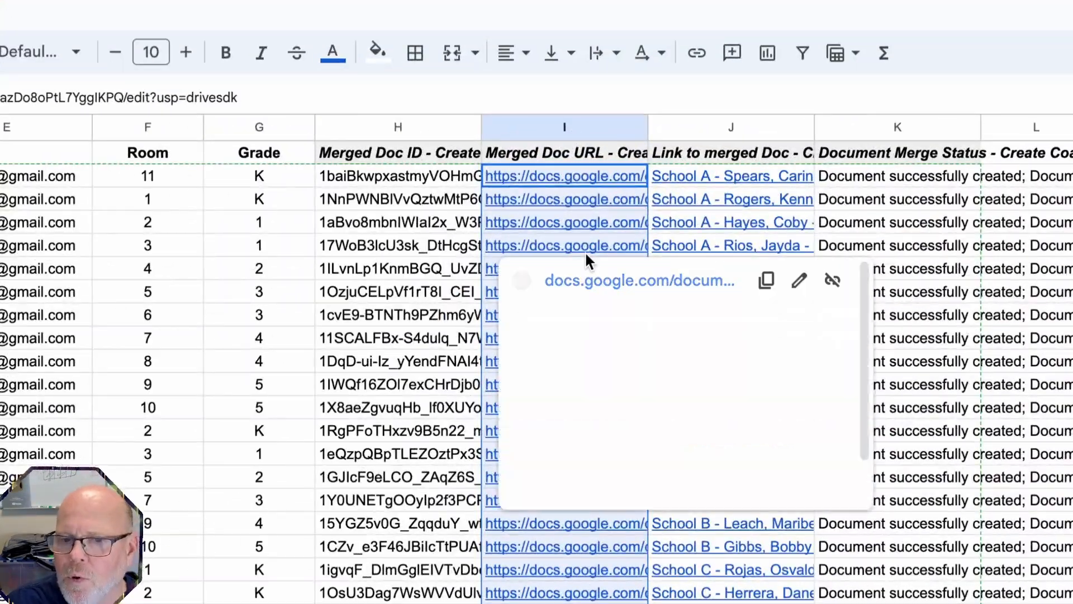
mouse_move(580, 232)
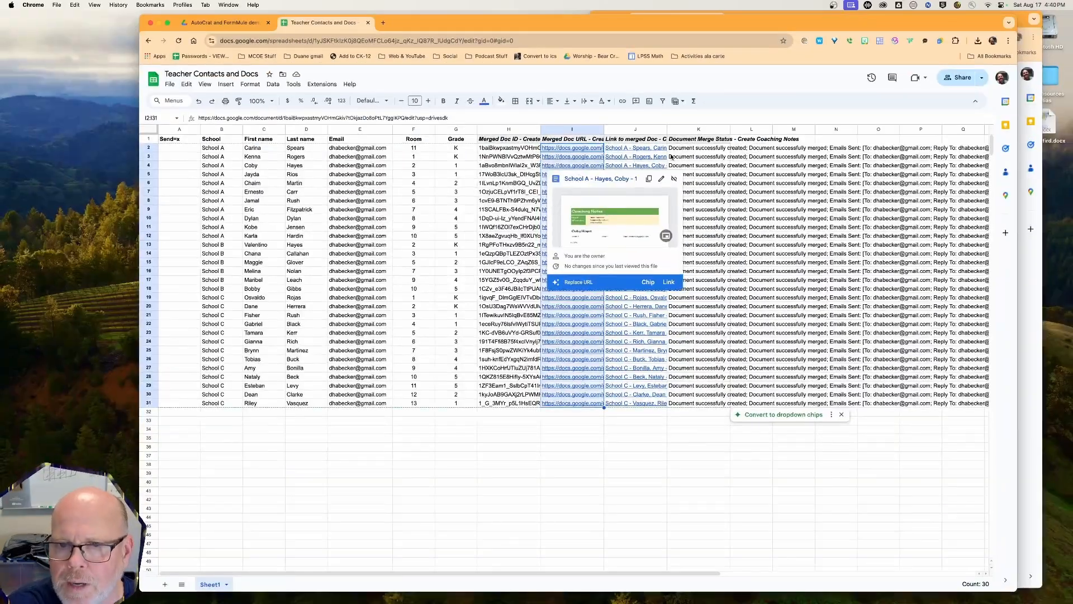
left_click(724, 165)
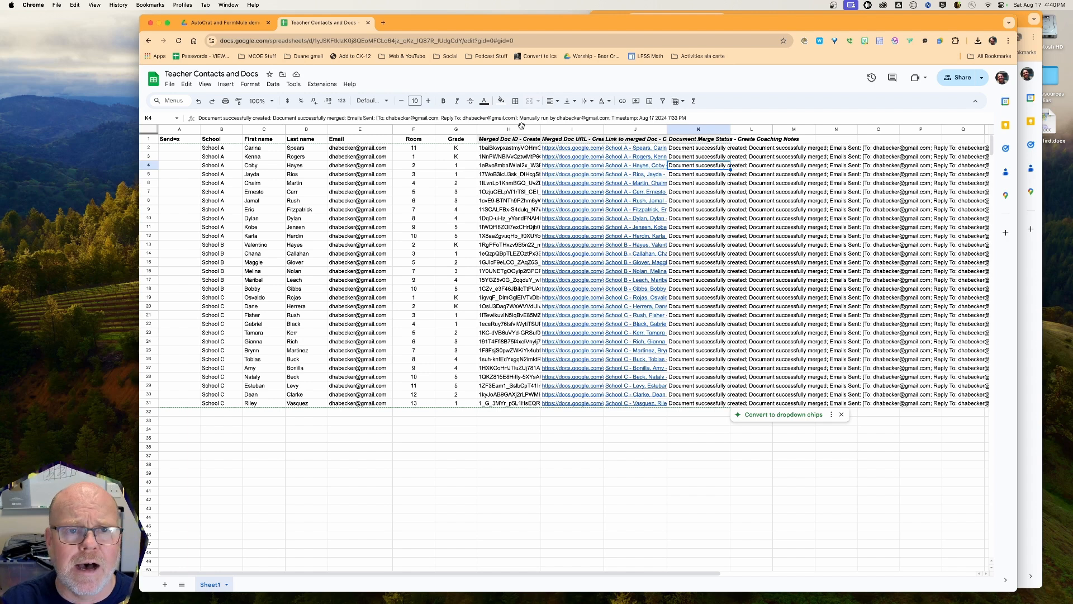
left_click(235, 22)
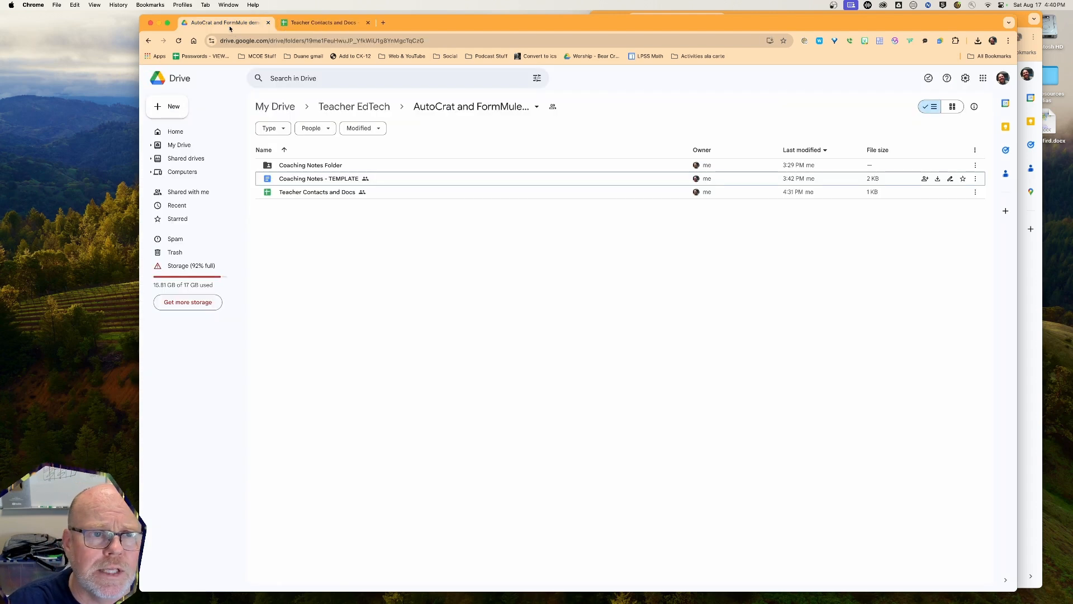
Open Coaching Notes Folder and select the School A grade 2 teacher's merged doc
double_click(298, 166)
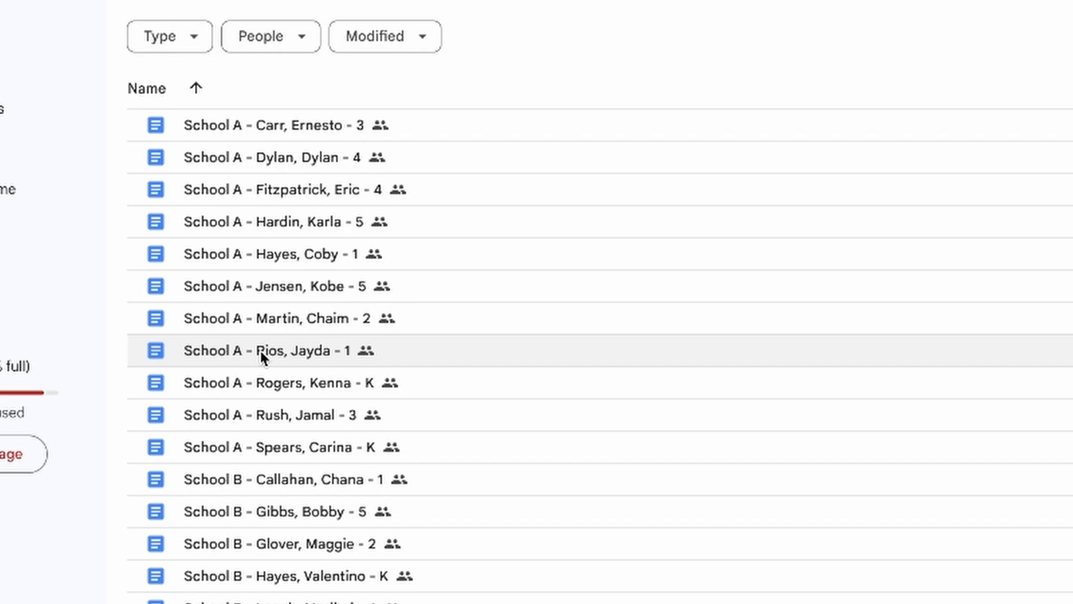
left_click(270, 314)
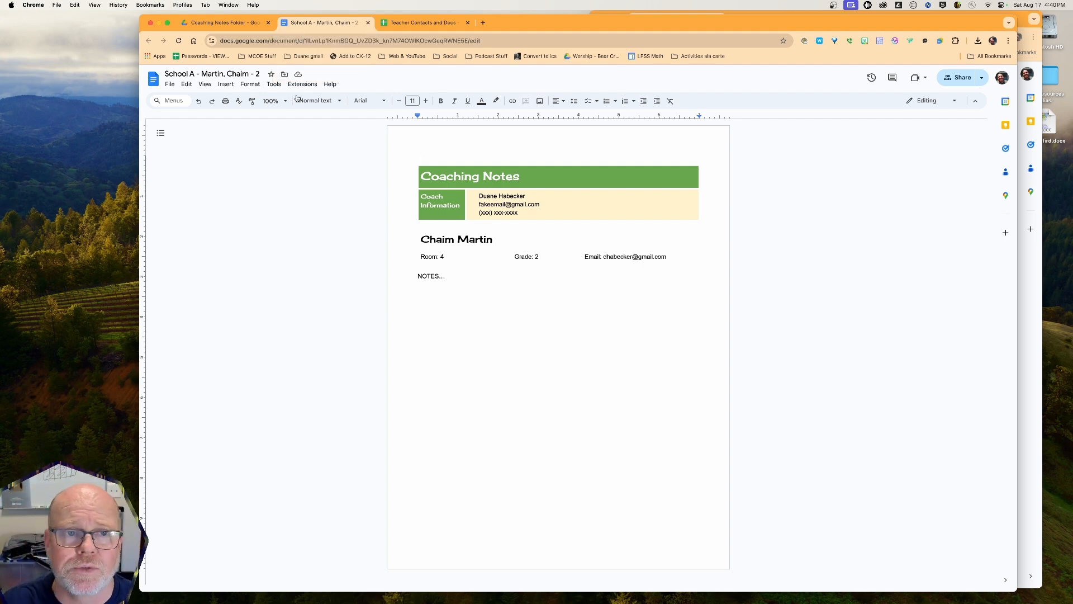
Close the stray Coaching Notes - TEMPLATE window and reopen the School A grade 2 doc
left_click(368, 23)
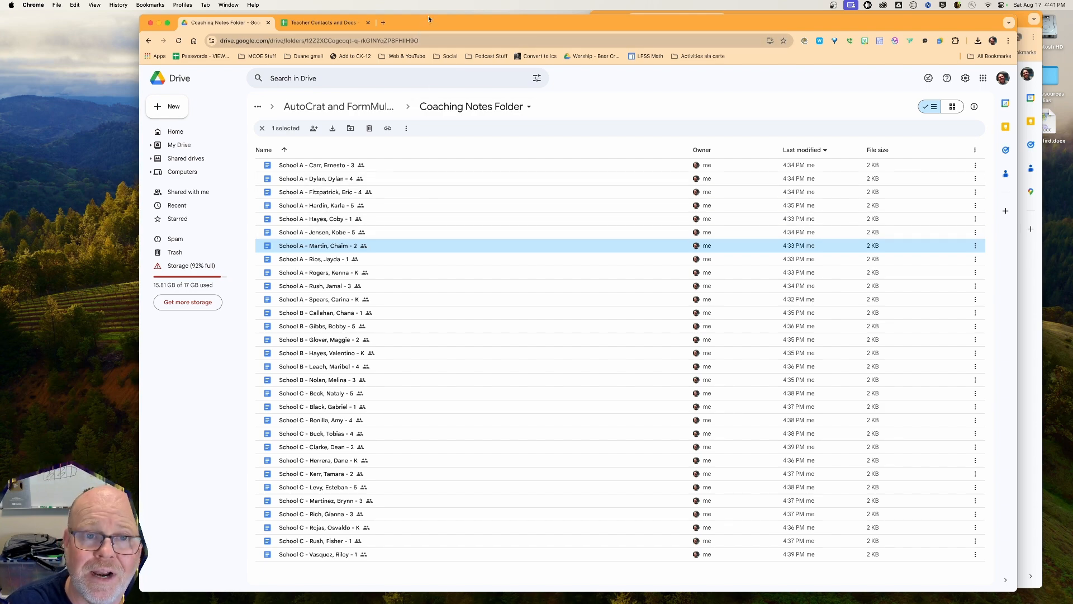
left_click_drag(427, 25, 386, 19)
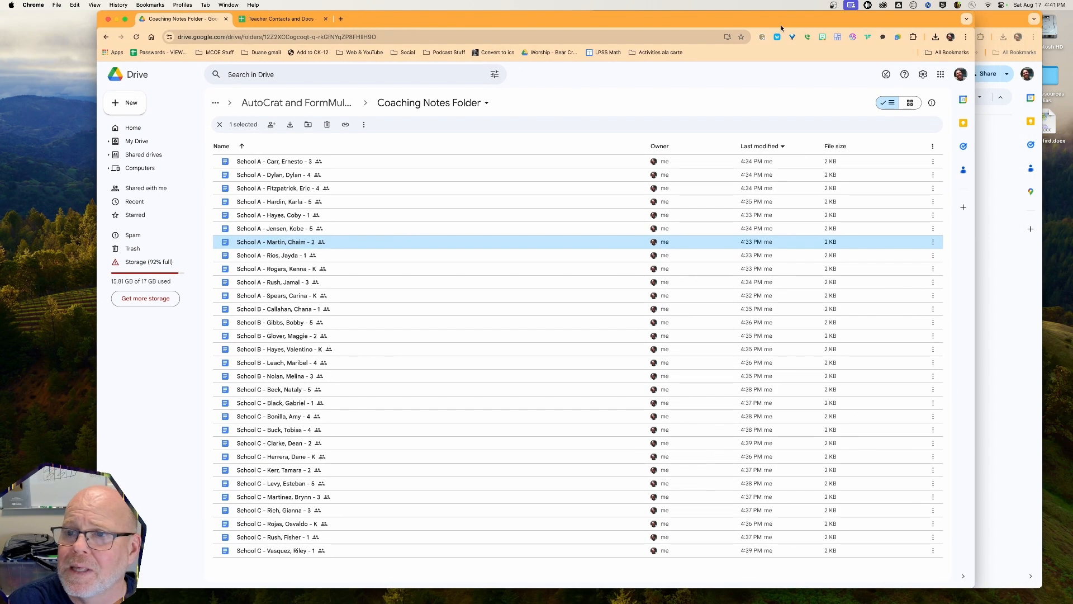
left_click(979, 23)
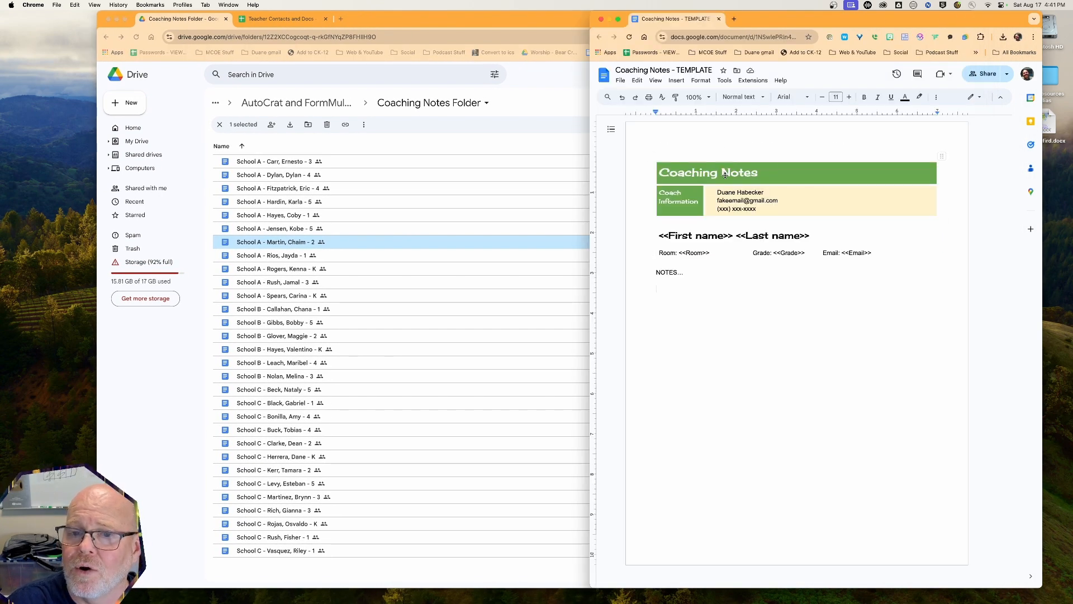
left_click(601, 19)
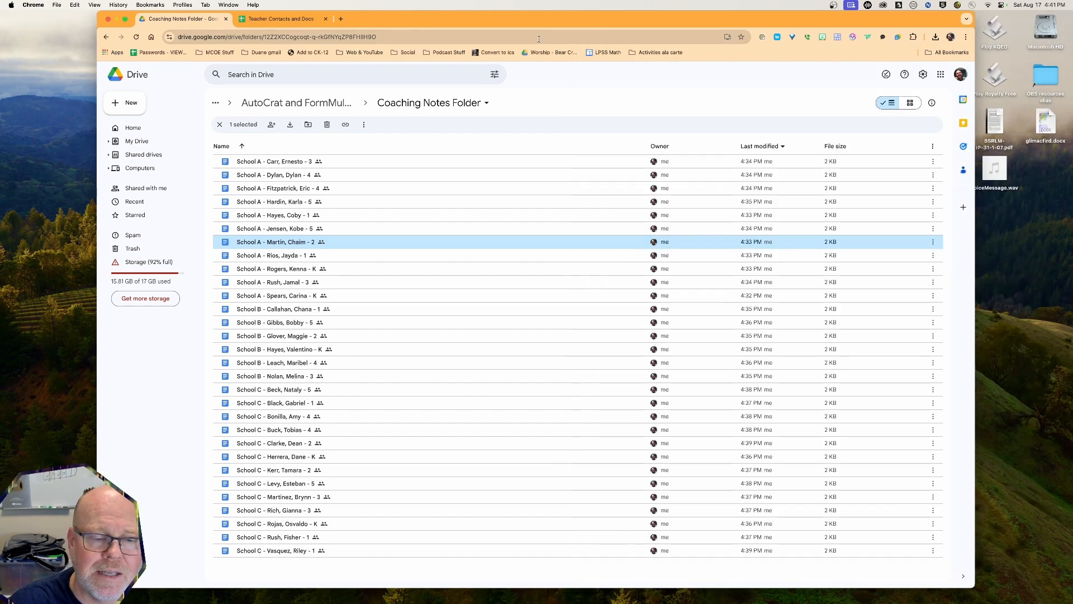
double_click(271, 243)
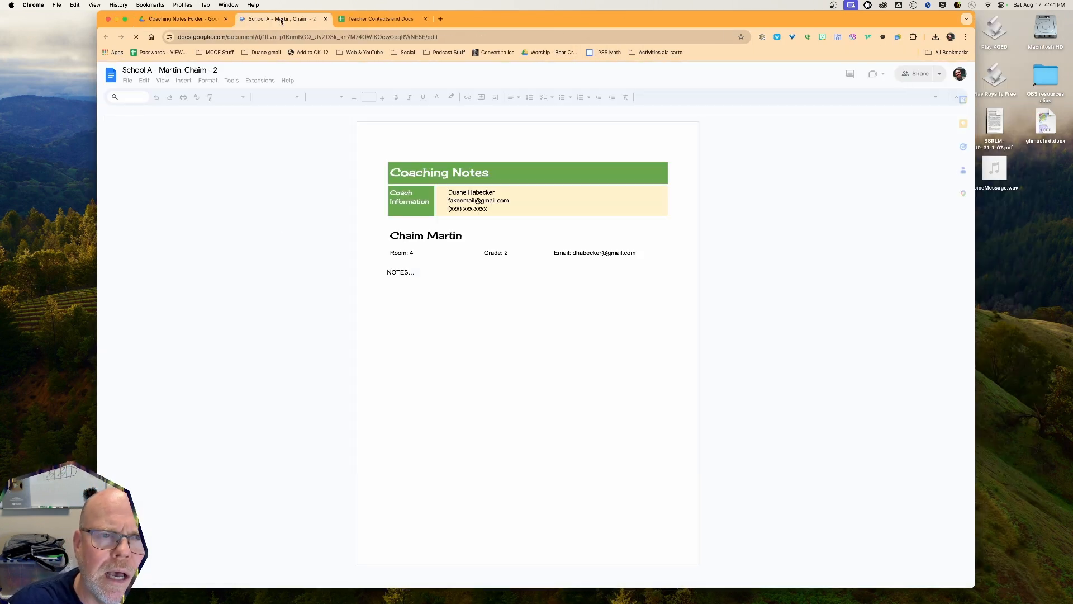
Type several lines of sample coaching notes for the teacher under NOTES
left_click_drag(279, 19, 479, 33)
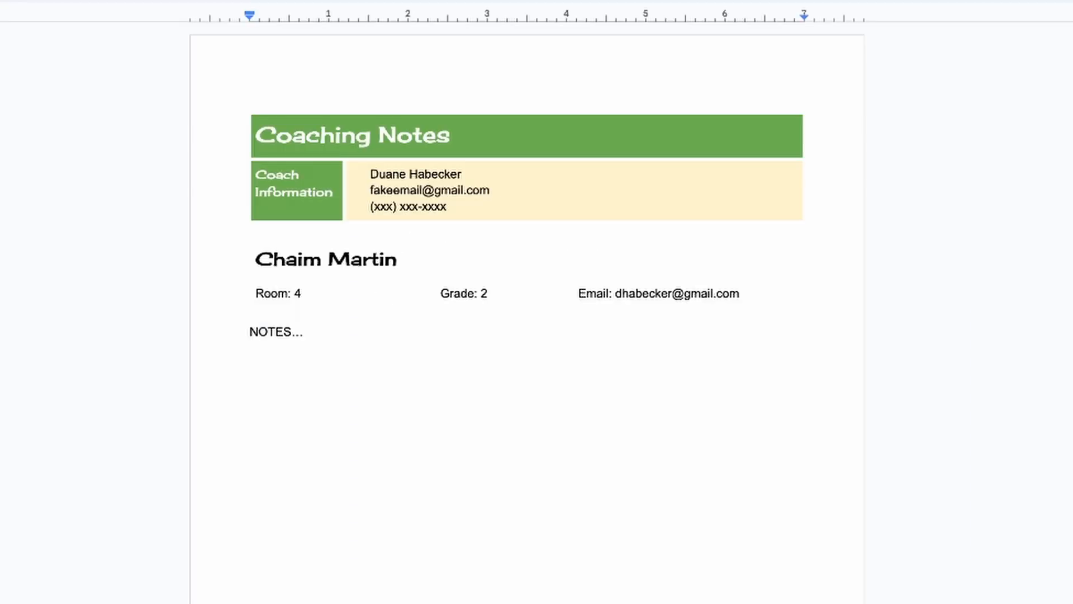
type("Here")
type(" are my notes fo")
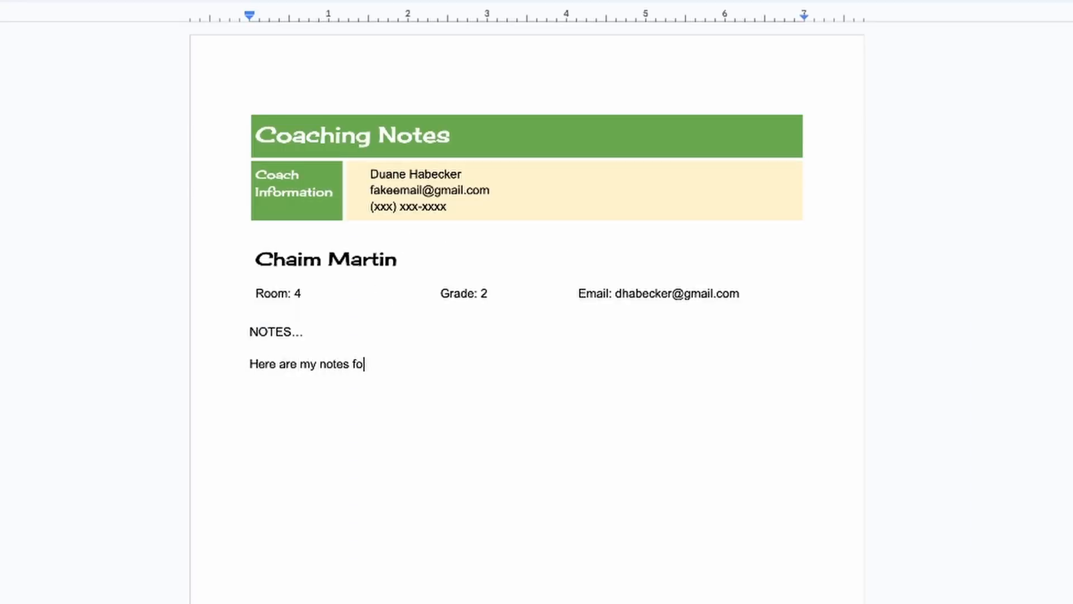
type("r Chai")
type("m...;lksadhf lkjadhf lasdkjfhasldkj")
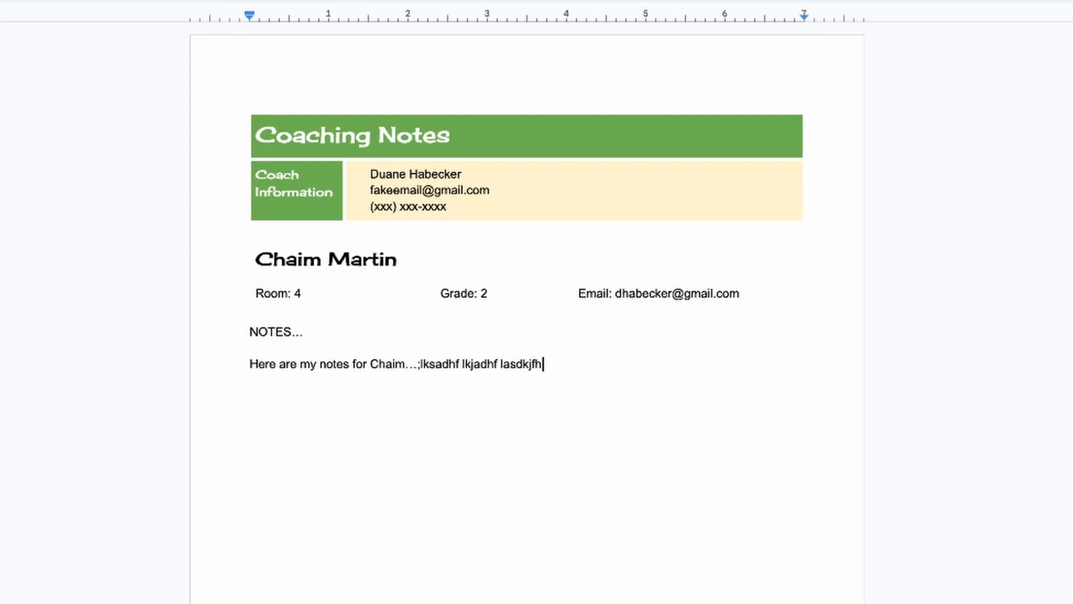
key("Return")
type("asff asd;kfjbasdl asdf nasd;lkjbasd")
key("Return")
type("sadf nmasdf")
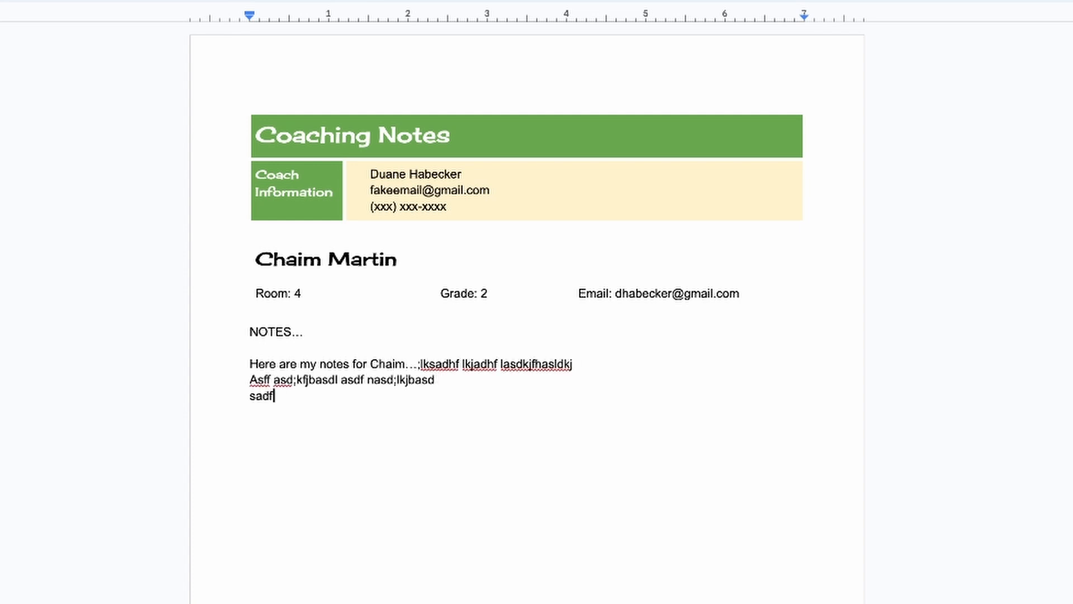
key("Return")
type("ads nfasd")
key("Return")
type("fasd f")
key("Return")
type("Asdf; kmsda'")
key("Return")
type("F ;ladsf'lasdknf alsdkjf b")
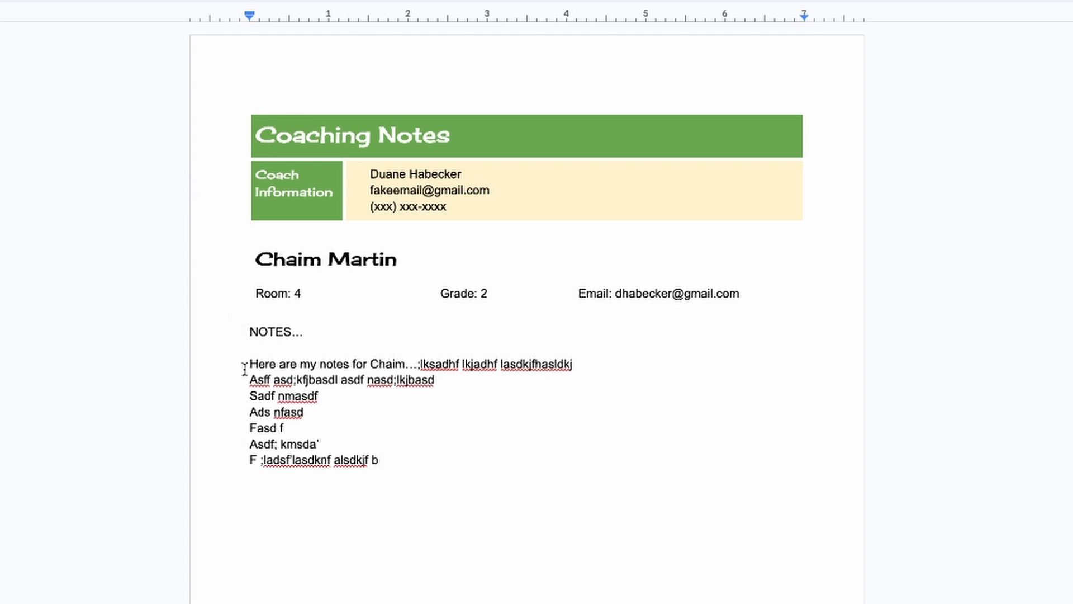
Select all the notes lines and copy them, returning to the Coaching Notes Folder
left_click_drag(246, 364, 335, 474)
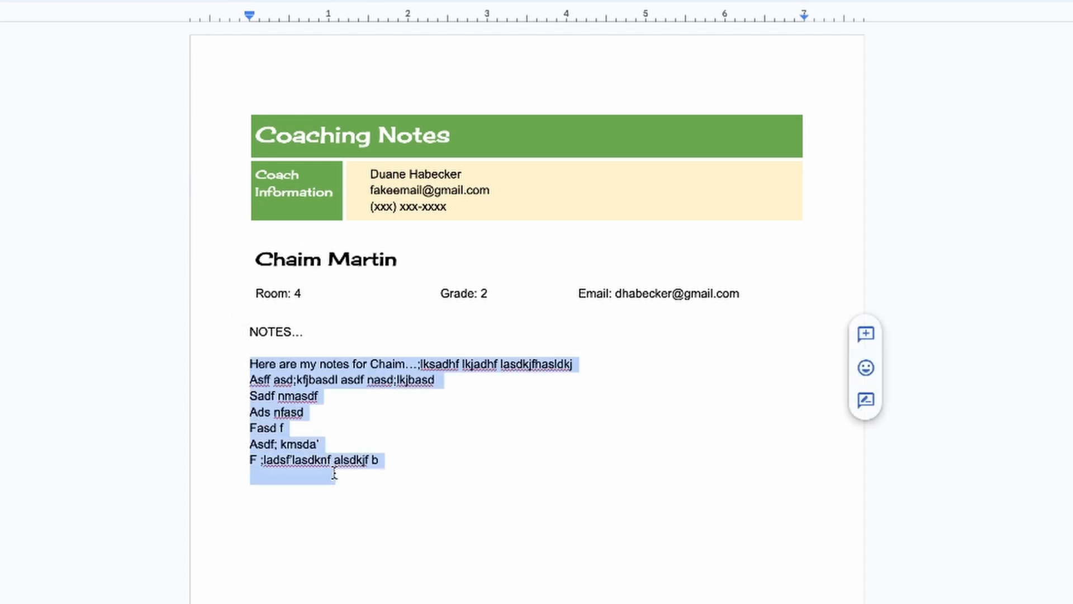
left_click(351, 419)
left_click_drag(240, 360, 438, 506)
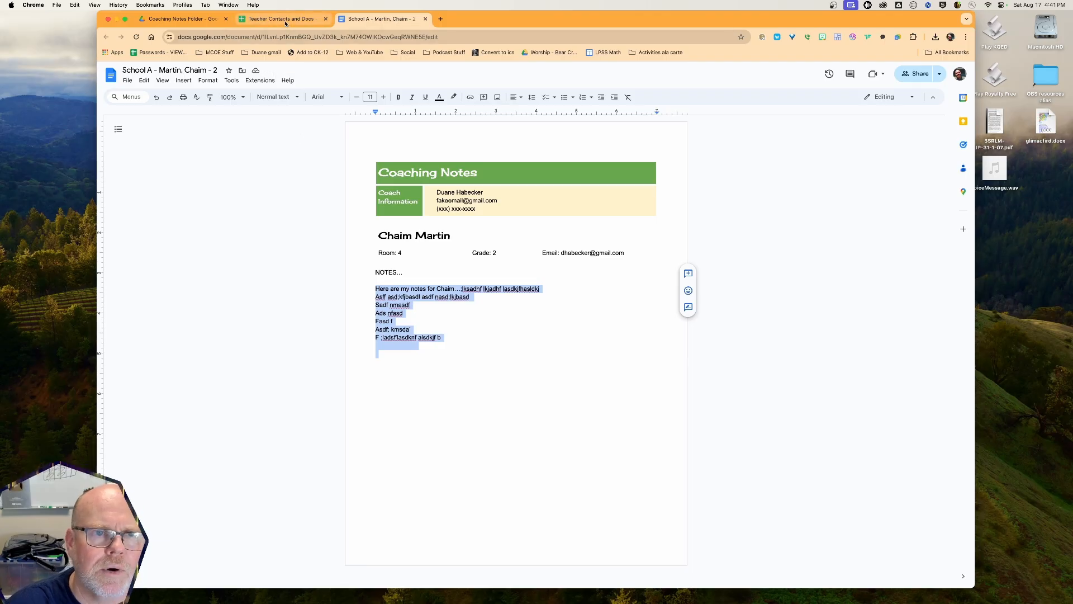
key("super+w")
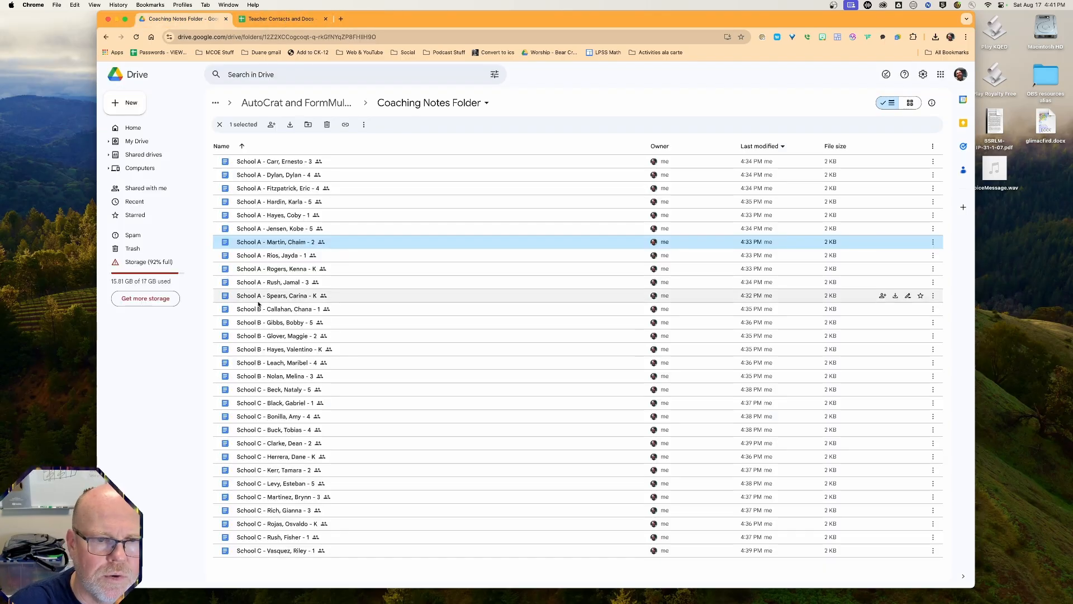
Open the School B kindergarten teacher's doc and paste the copied notes on a new line under NOTES
double_click(280, 349)
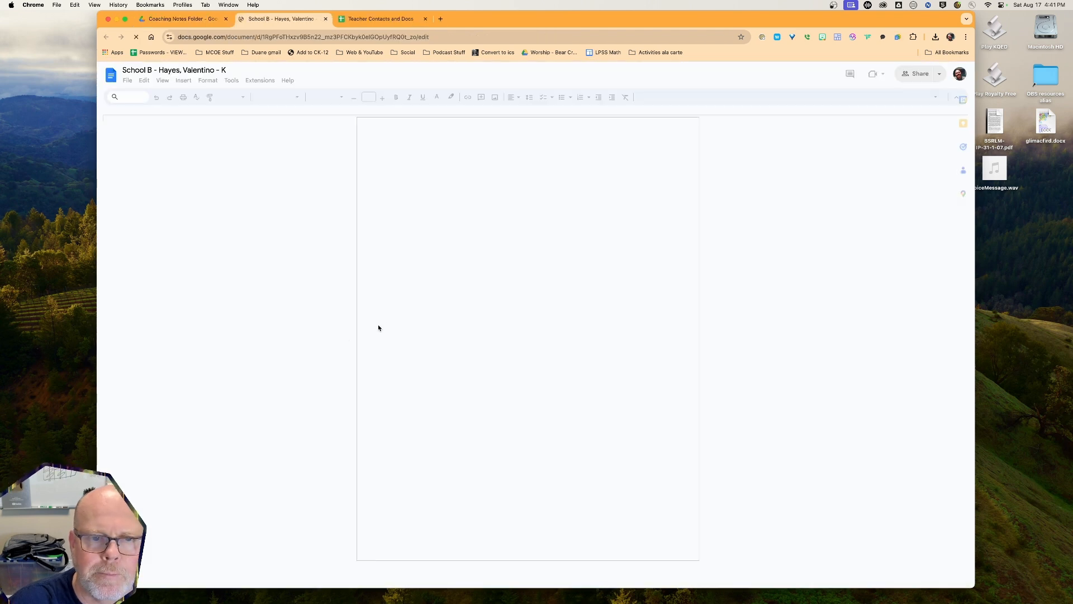
left_click(404, 303)
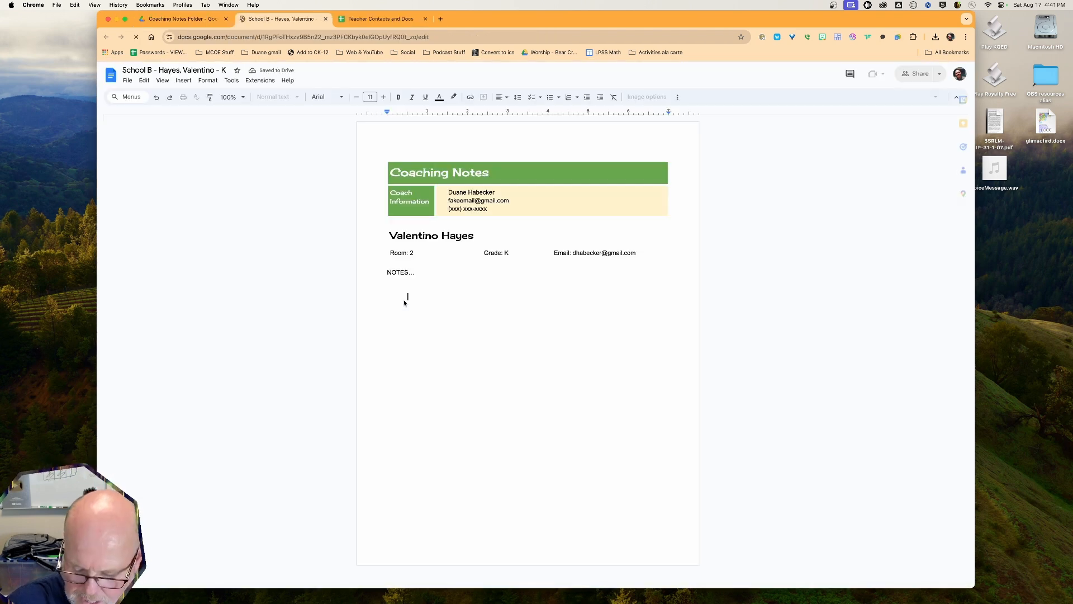
key("Return")
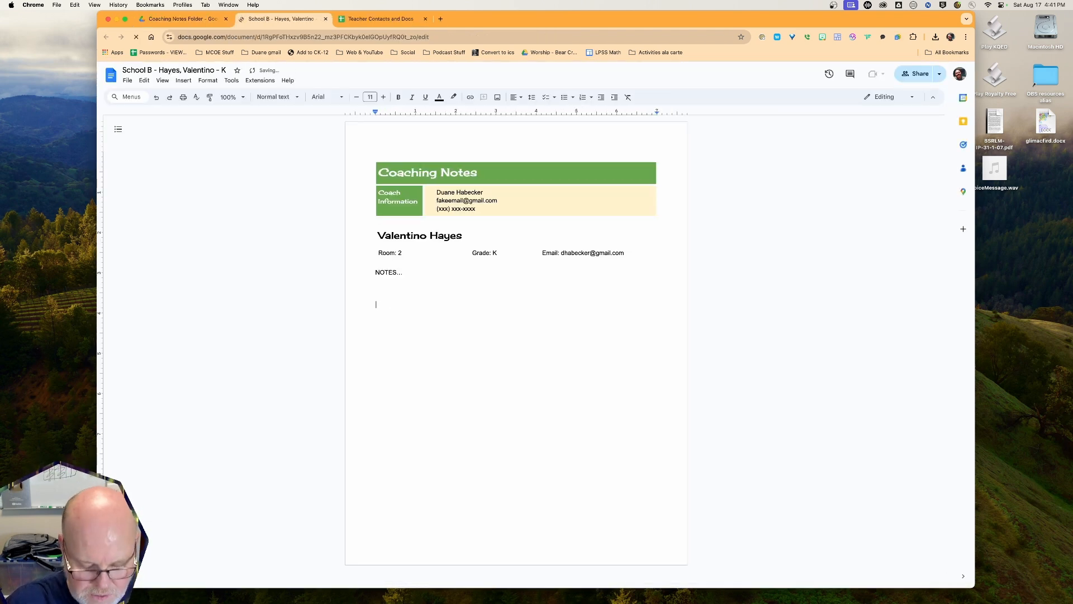
type("Here are my notes for Chaim...;lksadhf lkjadhf lasdkjfhasldkj Asff asd;kfjbasdl asdf nasd;lkjbasd Sadf nmasdf Ads nfasd Fasd f Asdf; kmsda' F ;ladsf'lasdknf alsdkjf b")
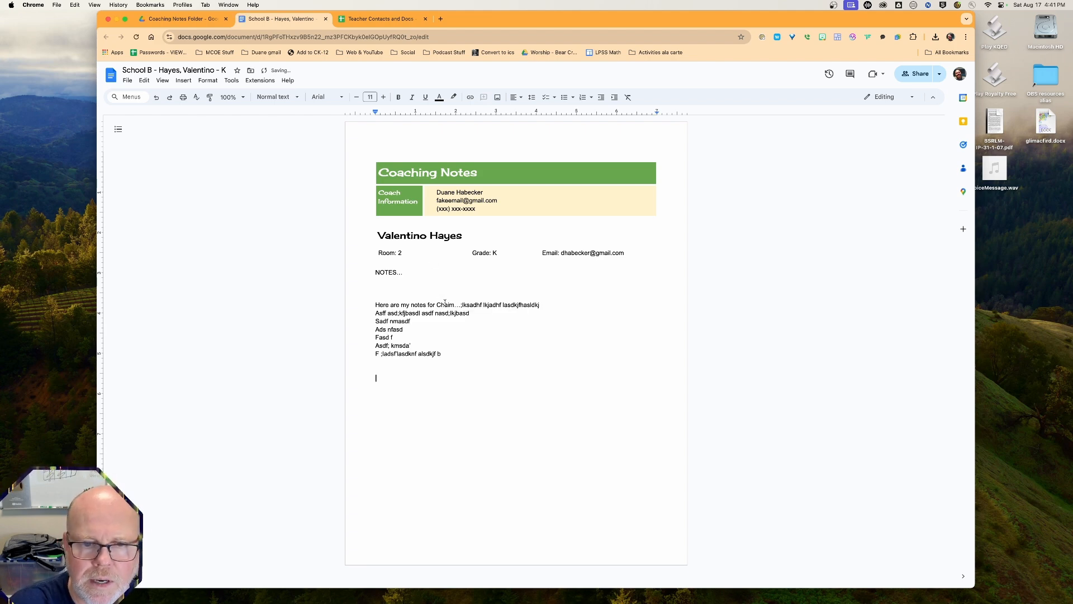
Replace the previous teacher's name with this teacher's name, then return to the Teacher Contacts and Docs sheet
double_click(447, 303)
type("Valentin")
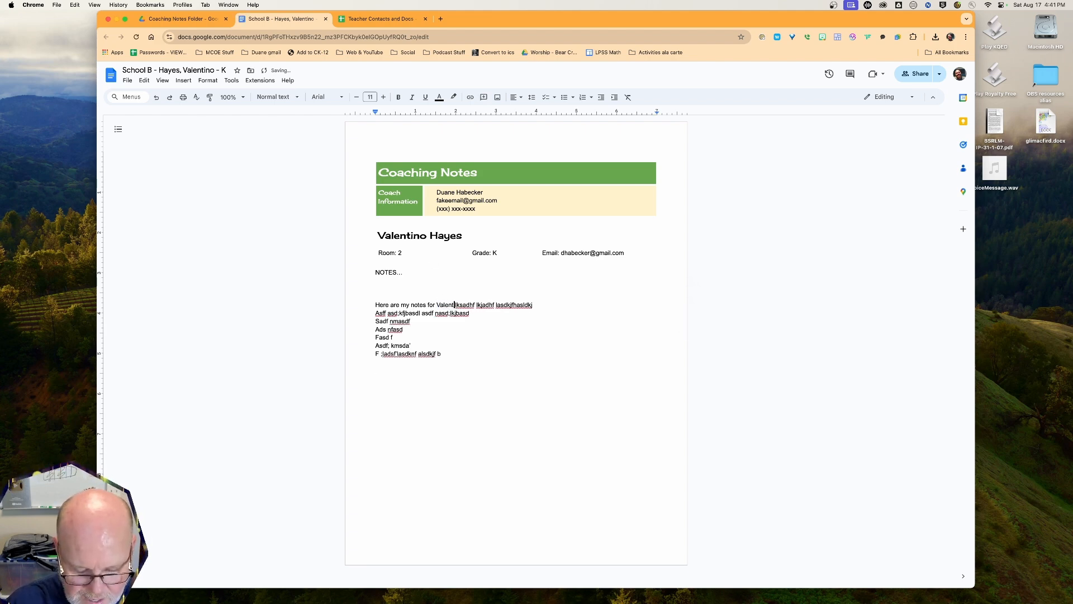
type("o")
key("Return")
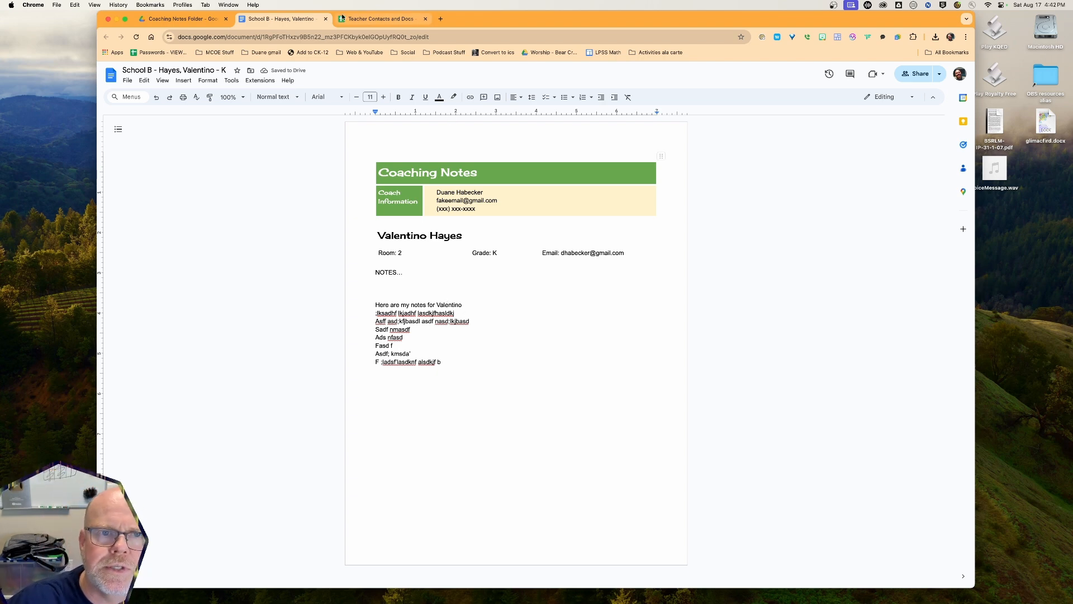
left_click(368, 20)
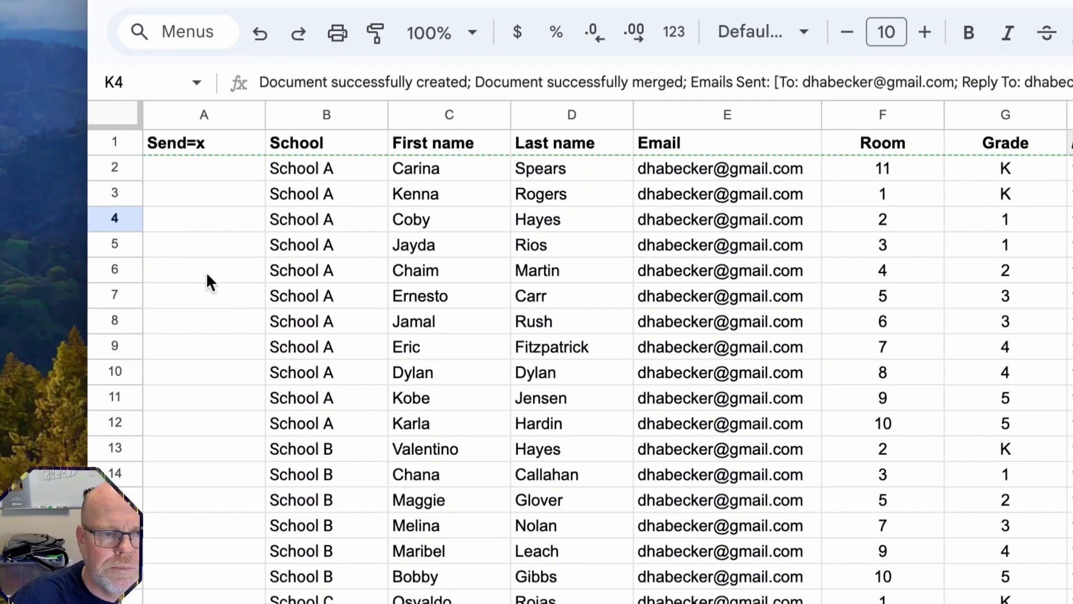
Enter x in cells A6 and A13 of the Send=x column
left_click(206, 274)
type("x")
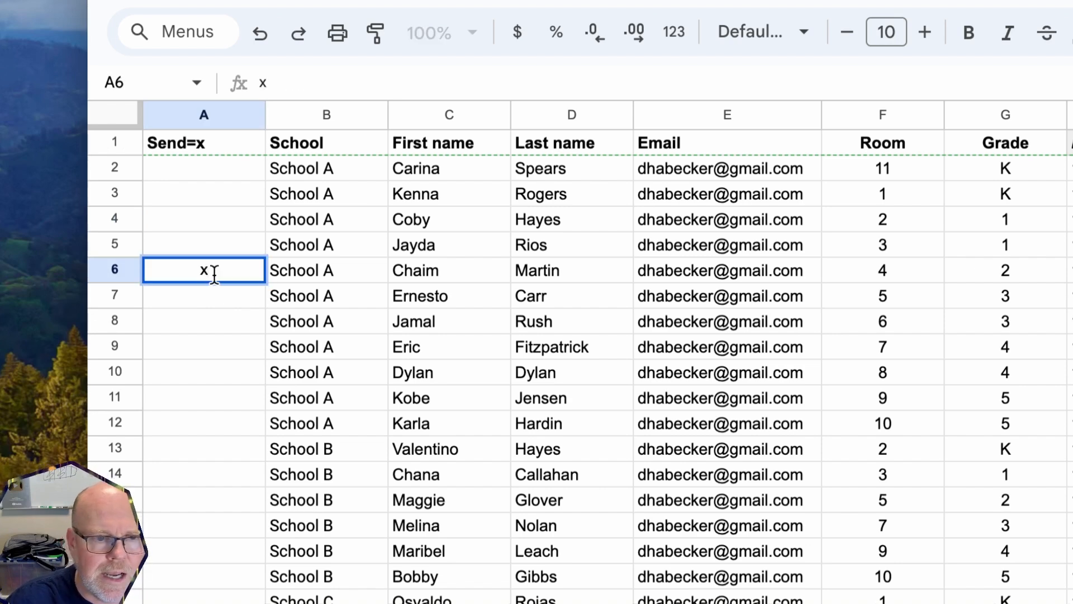
left_click(204, 320)
scroll(204, 318, "down", 5)
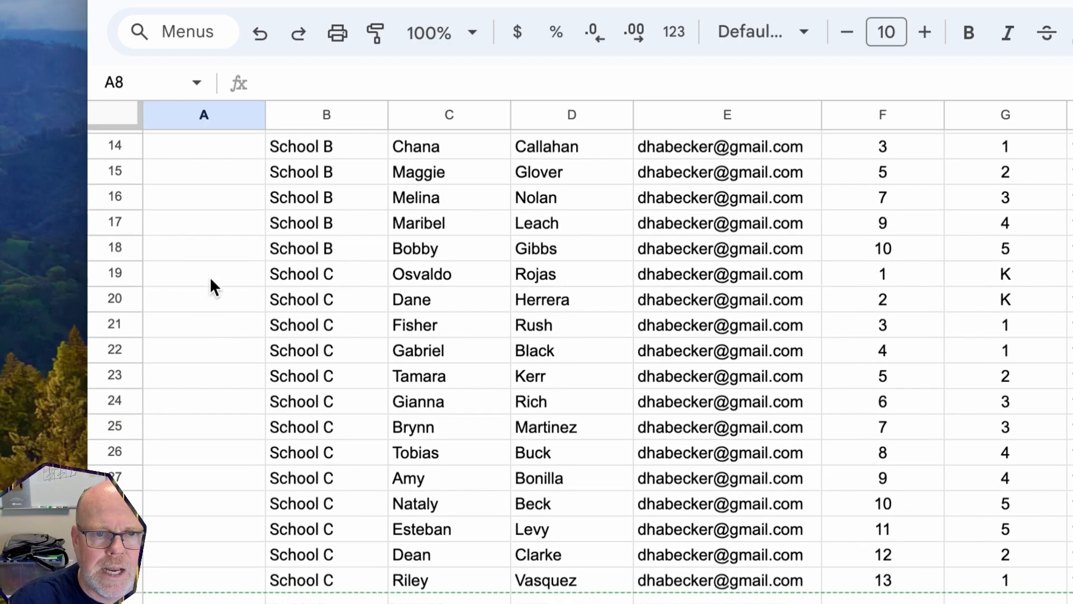
scroll(216, 269, "up", 4)
left_click(206, 369)
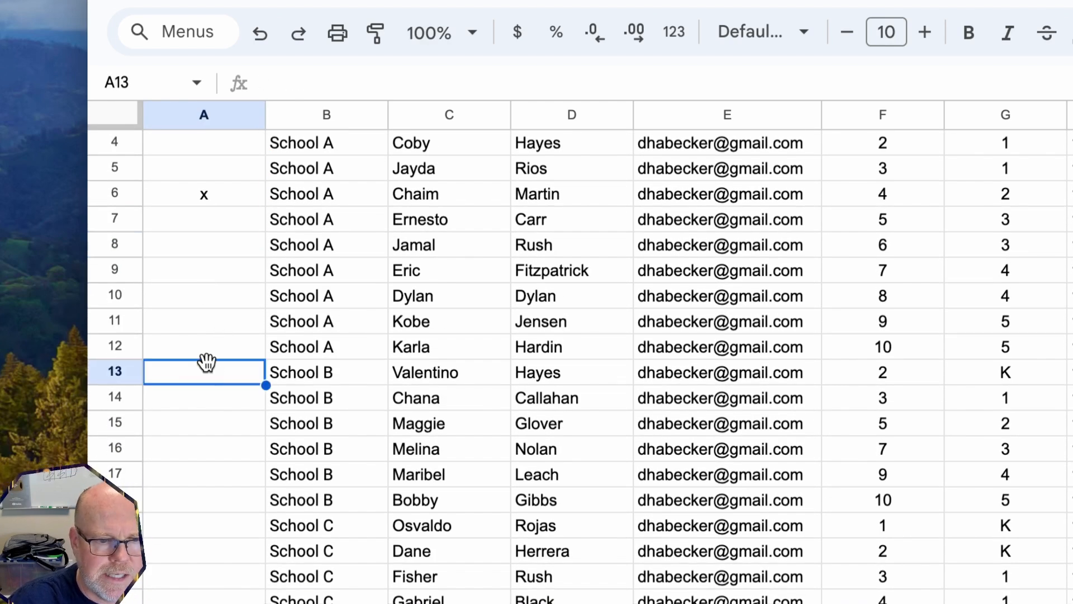
type("x")
left_click(216, 433)
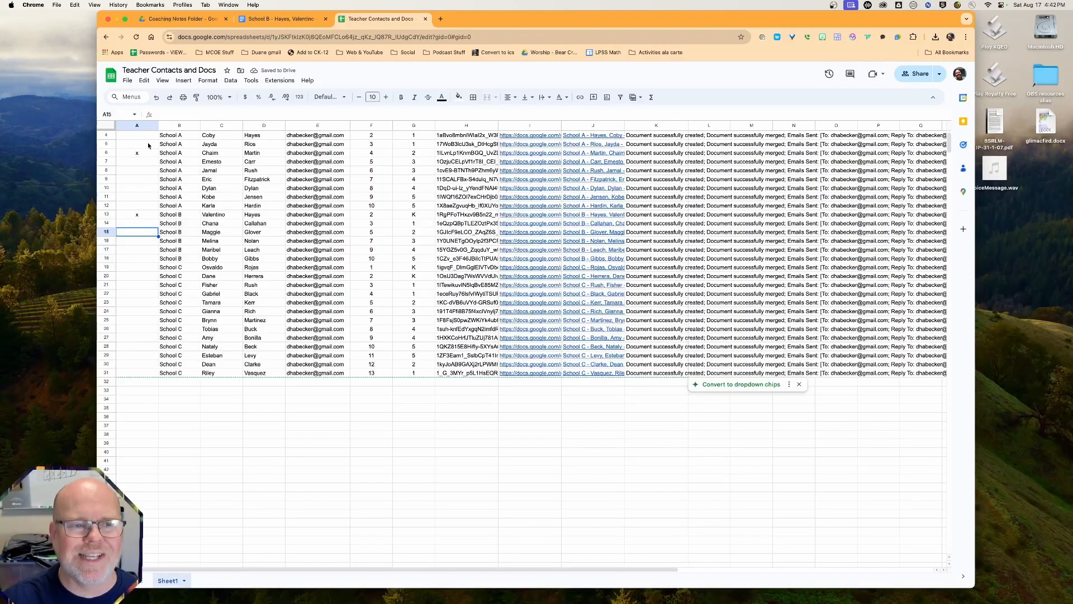
scroll(165, 162, "up", 2)
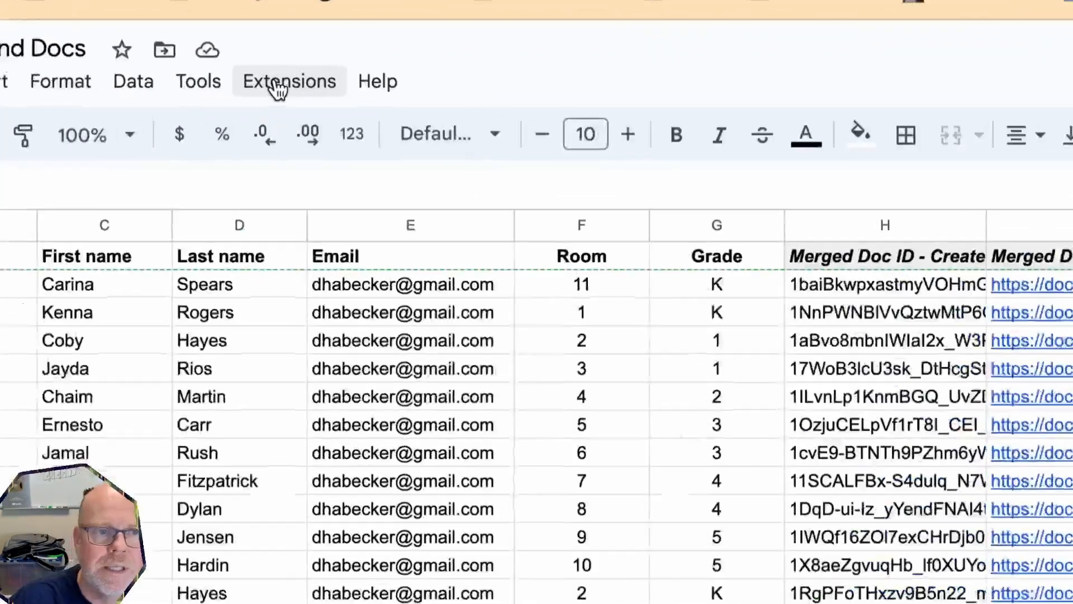
Launch the Form Mule - Email Merge Utility from the Extensions menu
left_click(276, 83)
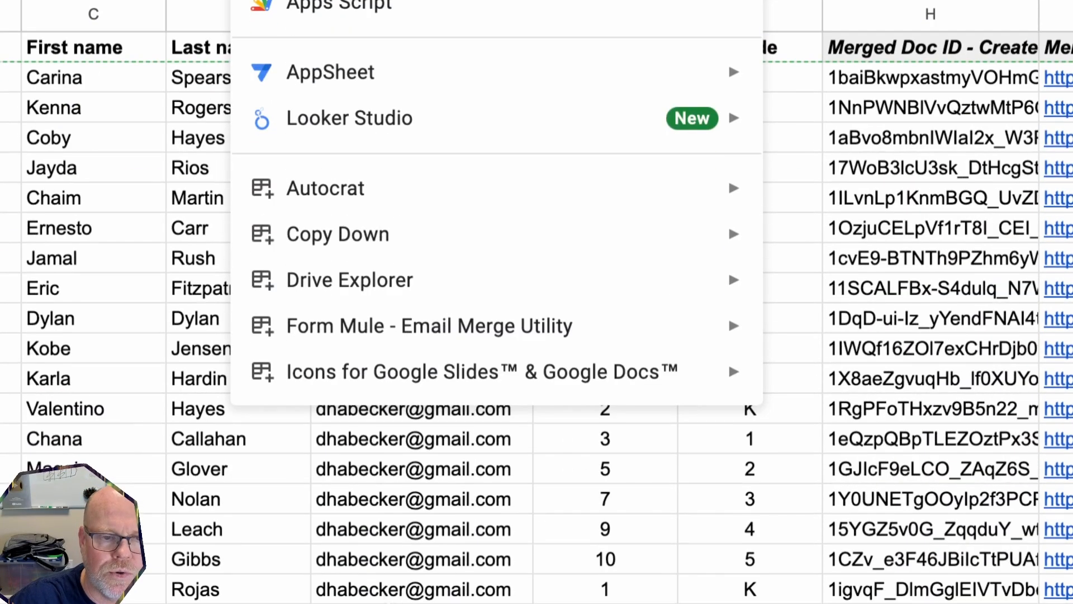
mouse_move(346, 338)
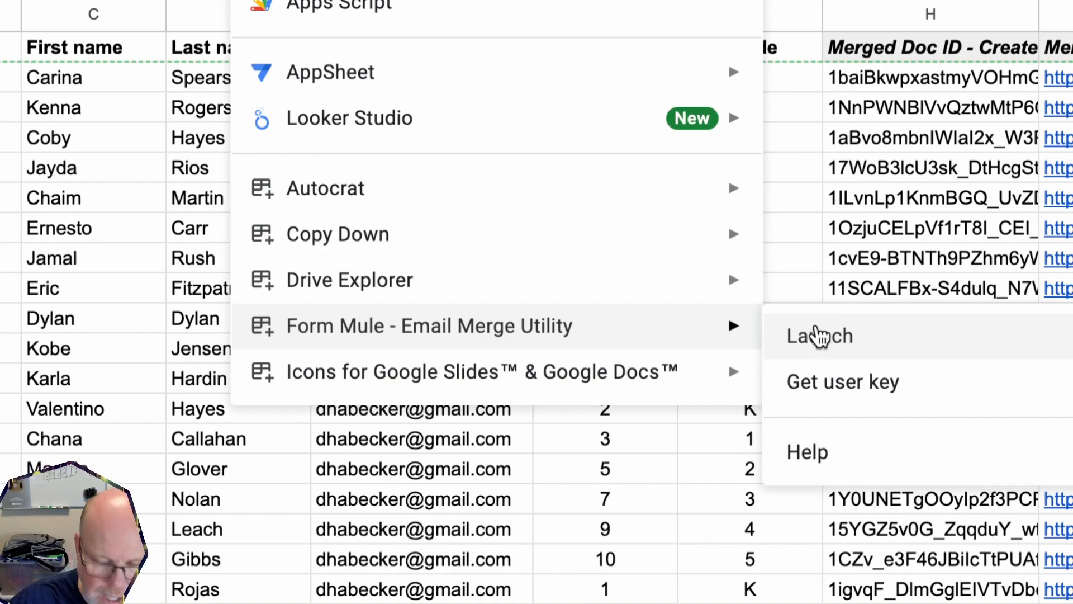
left_click(819, 335)
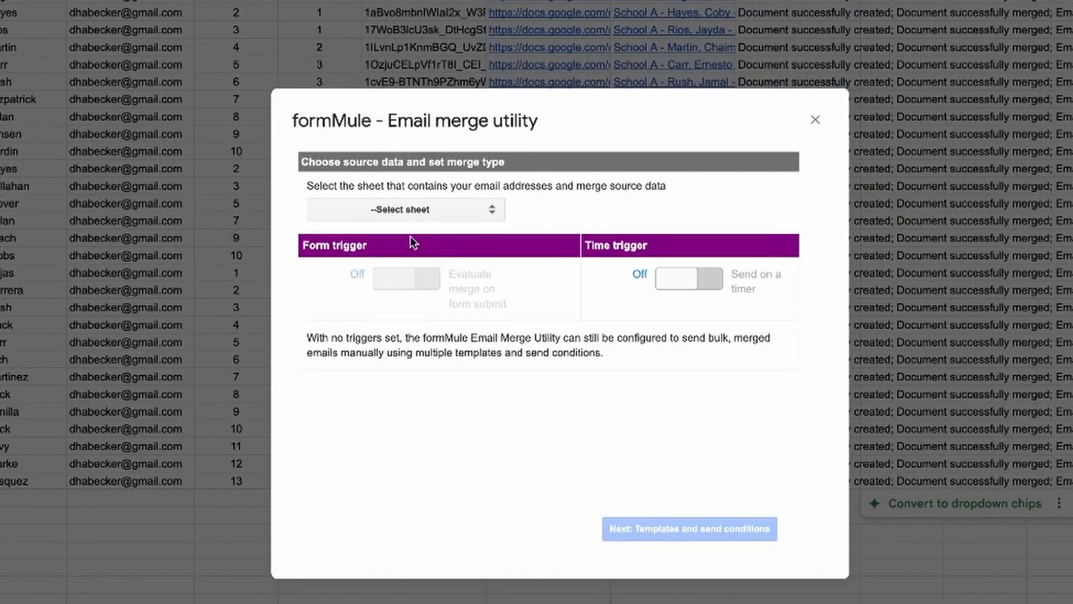
Choose Sheet1 as the merge source sheet and continue to templates and send conditions
left_click(415, 213)
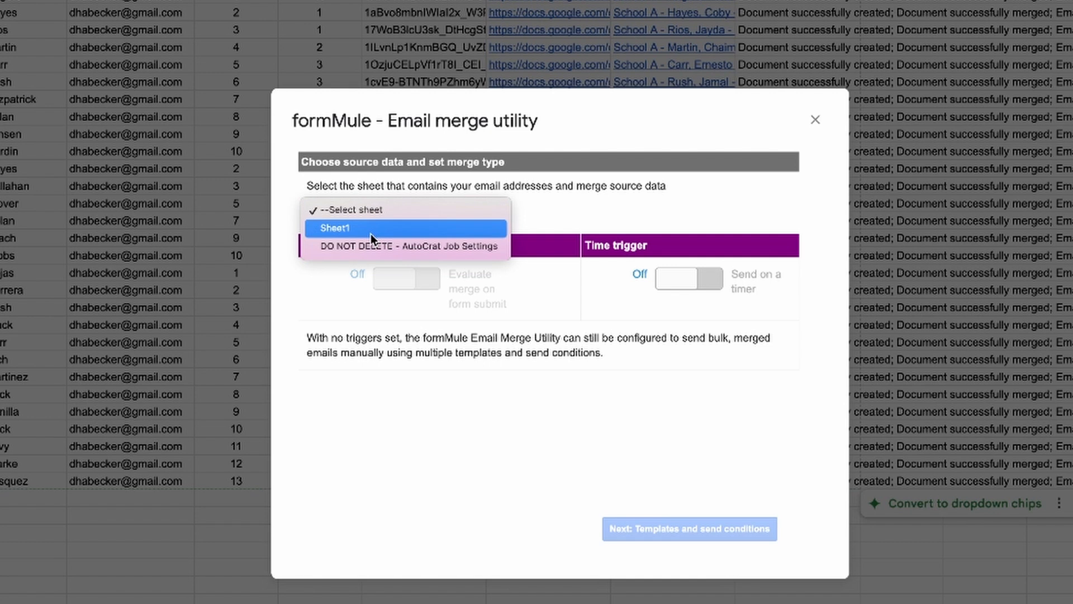
left_click(370, 234)
left_click(373, 212)
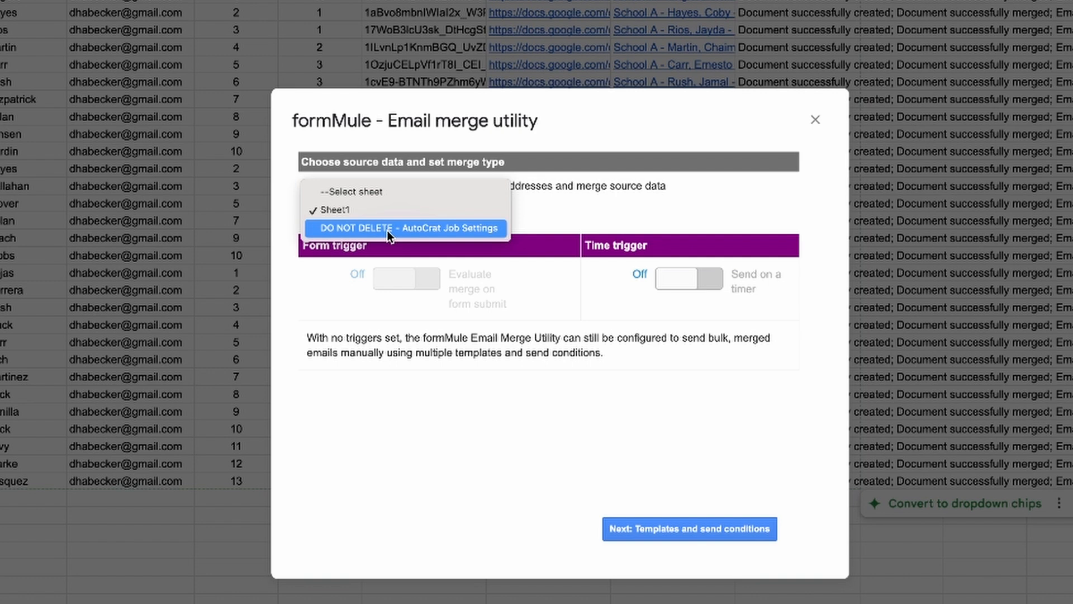
left_click(328, 216)
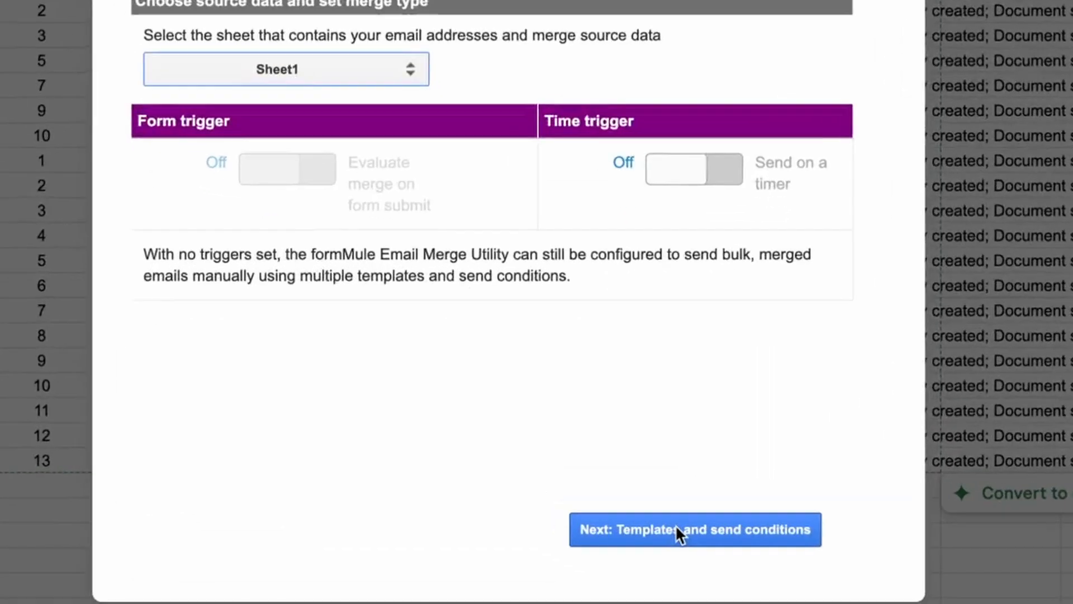
left_click(677, 528)
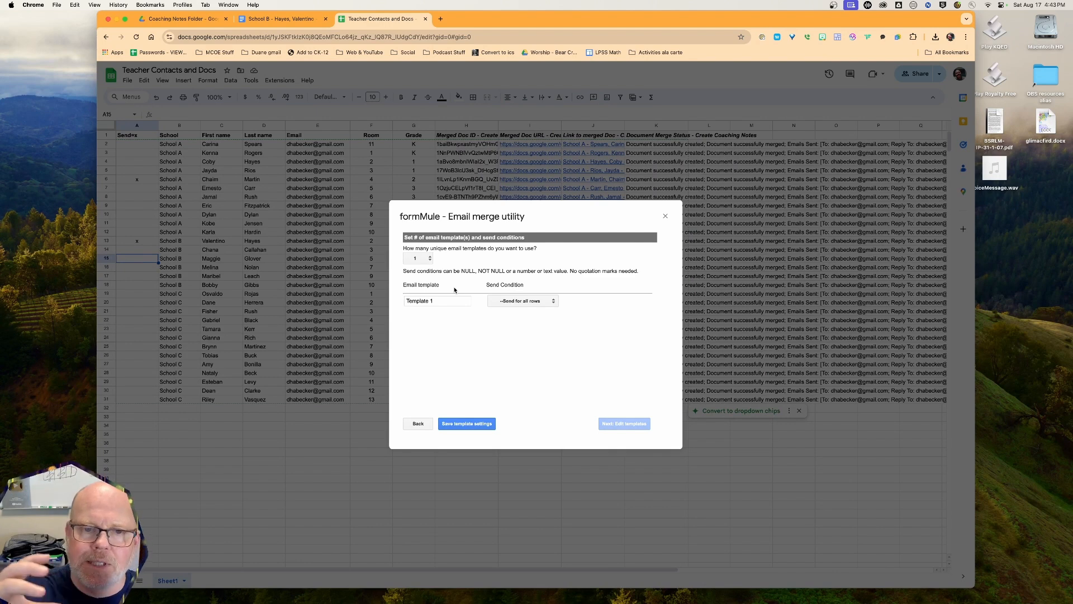
Keep one email template, set its send condition to Send=x equals x, and save the template settings
left_click(430, 259)
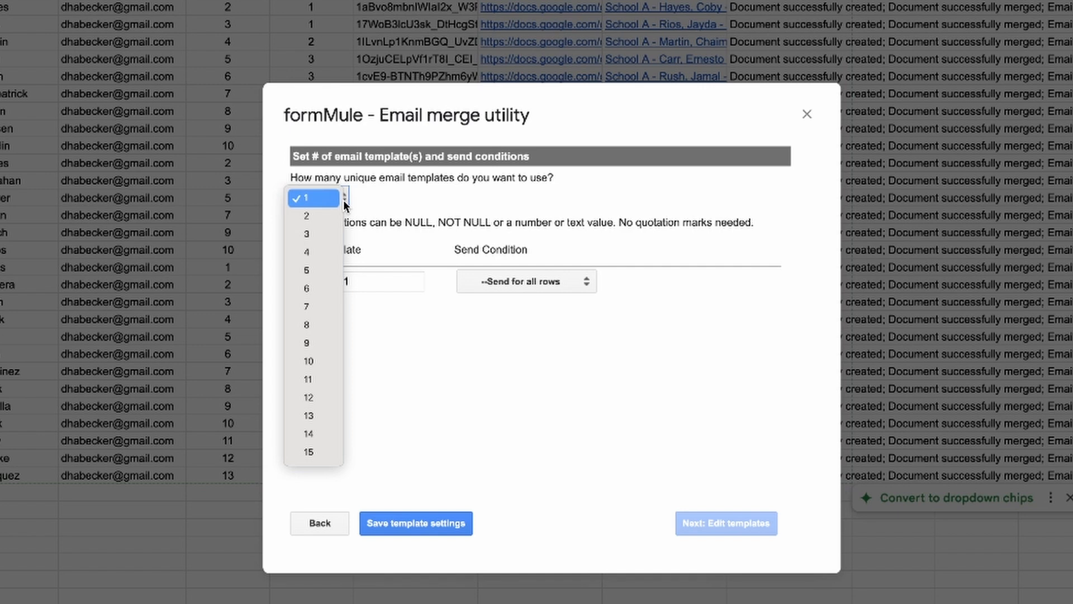
left_click(303, 197)
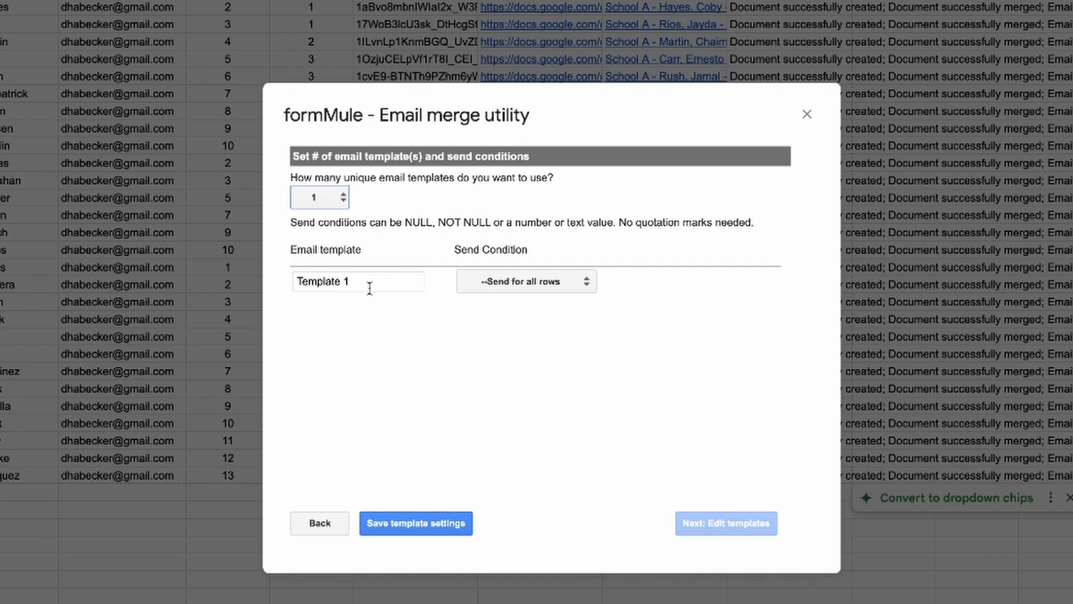
left_click(523, 282)
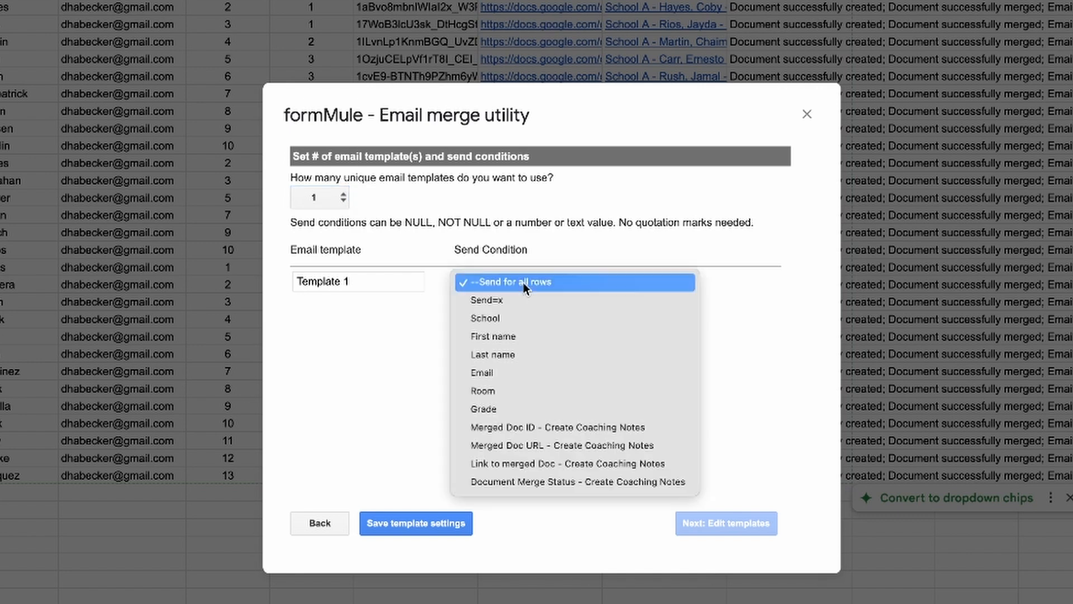
left_click(511, 296)
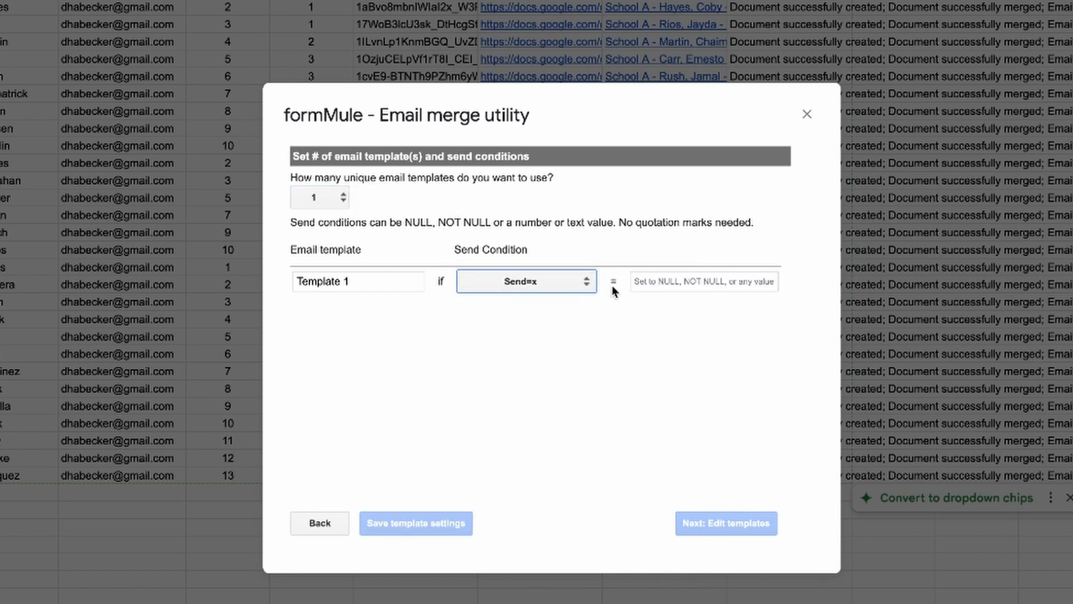
left_click(663, 283)
type("x")
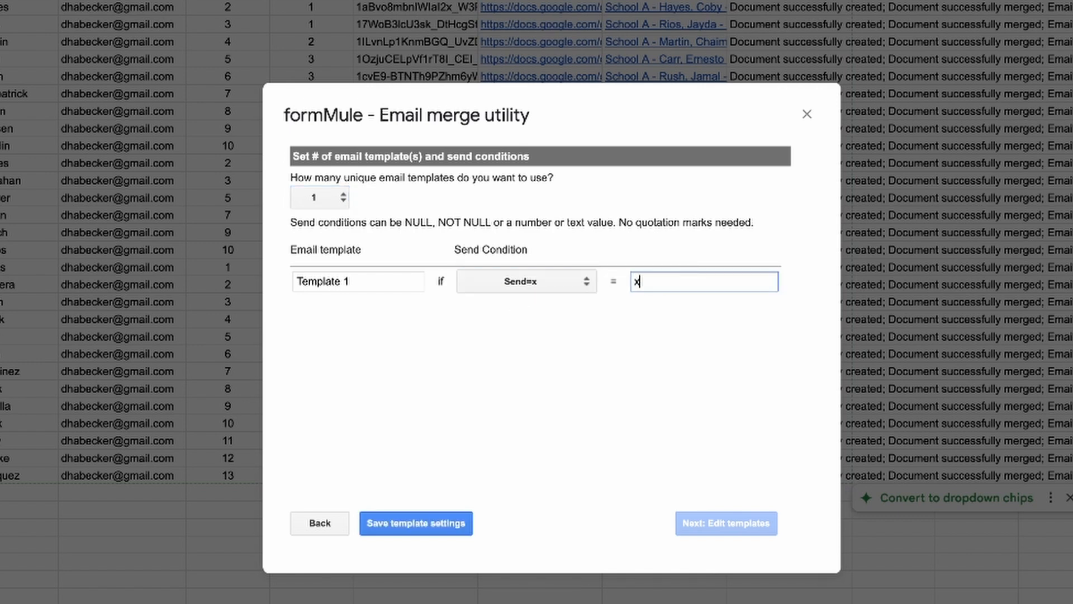
left_click(630, 318)
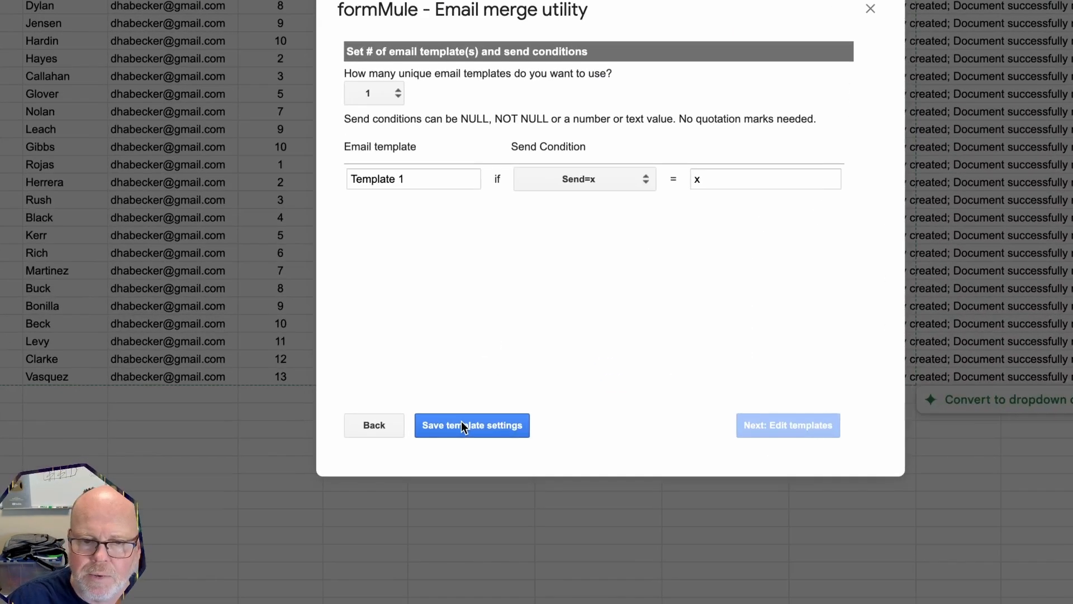
left_click(462, 424)
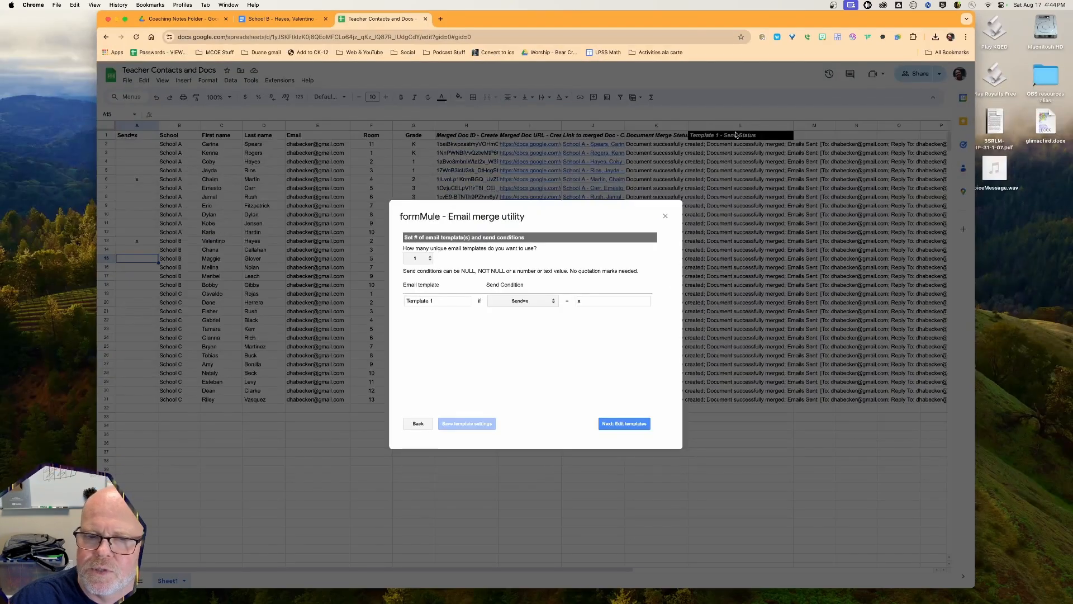
In Template 1's editor, set the To recipient to the <<Email>> merge tag
left_click(619, 424)
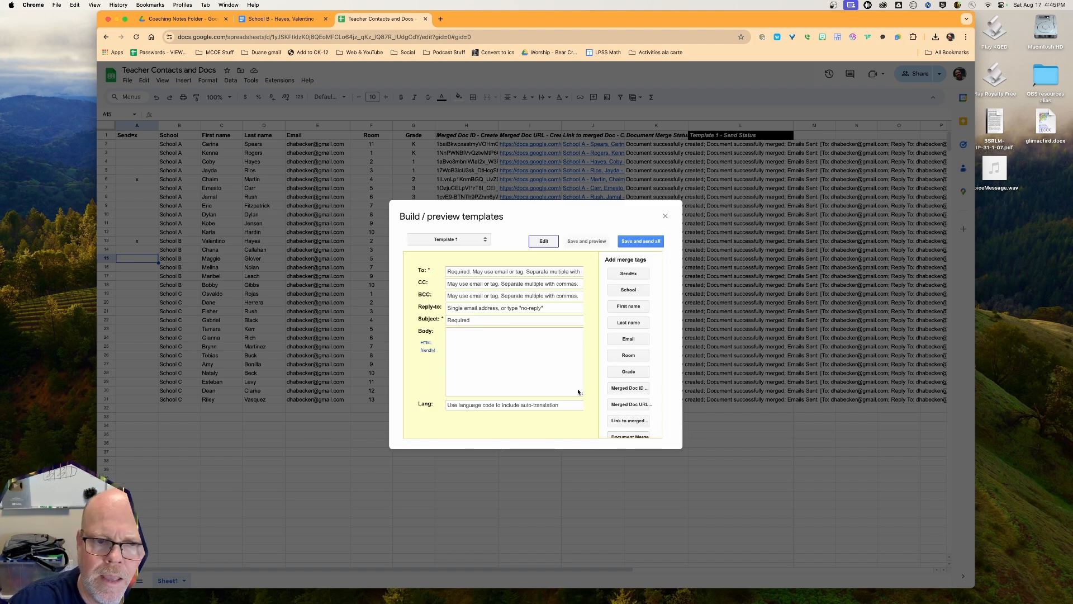
left_click(472, 271)
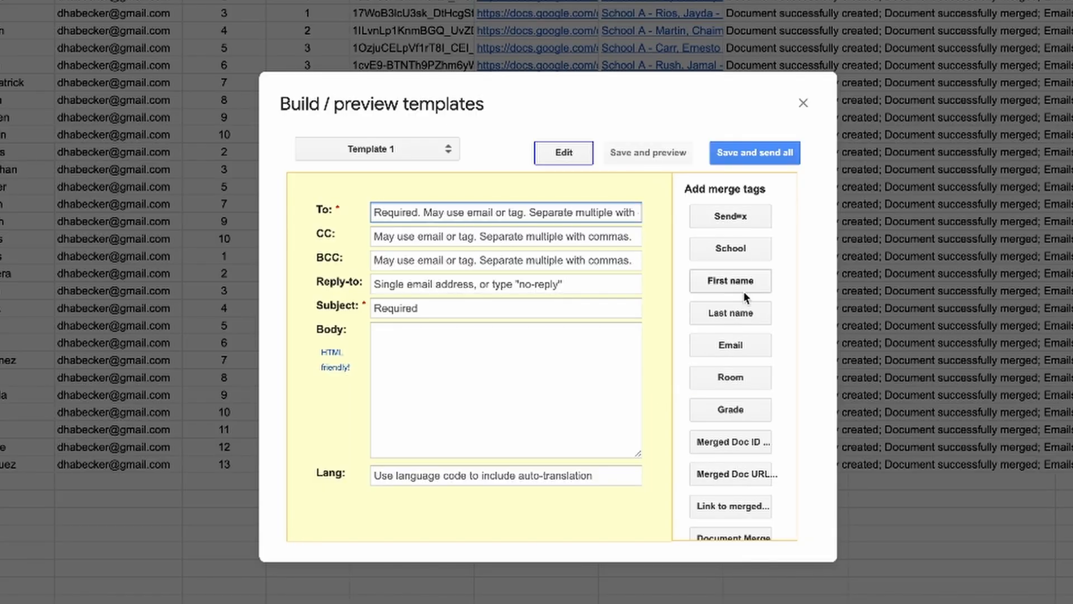
scroll(699, 414, "down", 3)
scroll(720, 300, "up", 3)
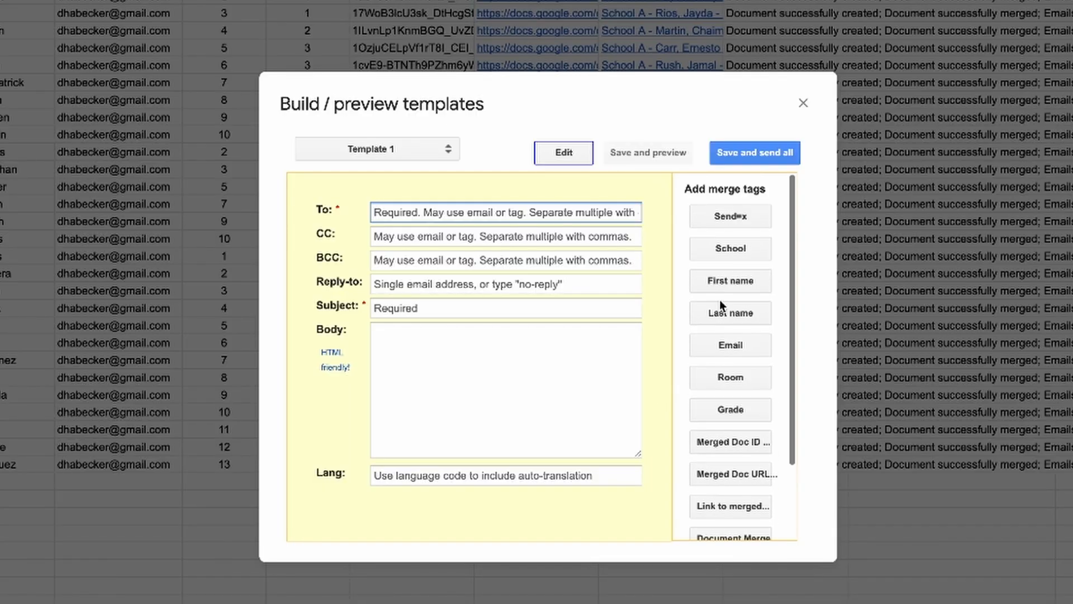
scroll(719, 299, "down", 1)
scroll(720, 299, "up", 1)
left_click(738, 344)
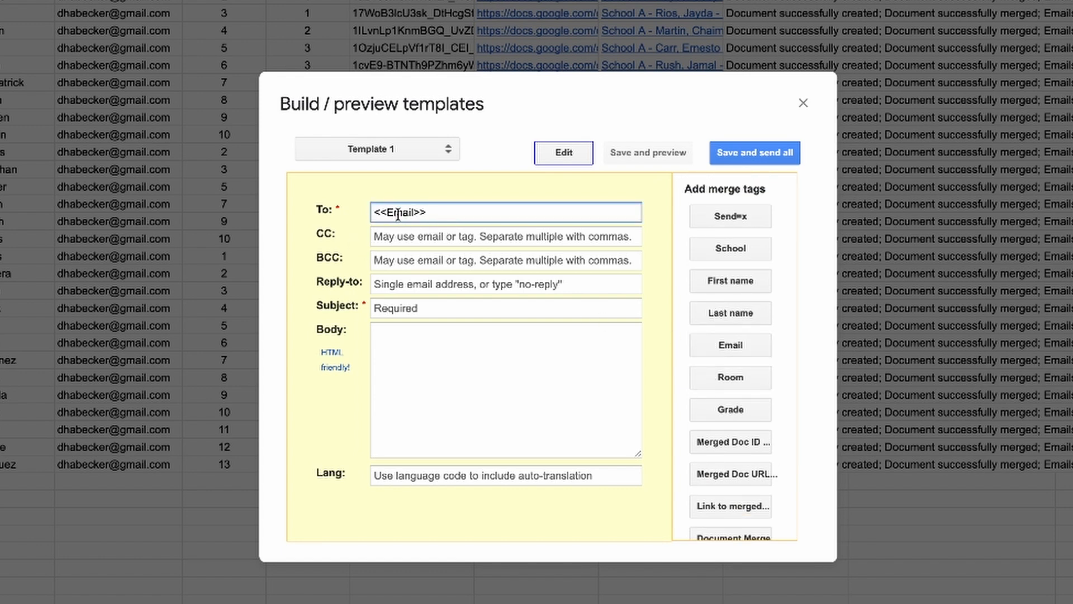
Enter the sender's reply-to e-mail address and the subject 'Here are your updated coaching notes!'
left_click(407, 286)
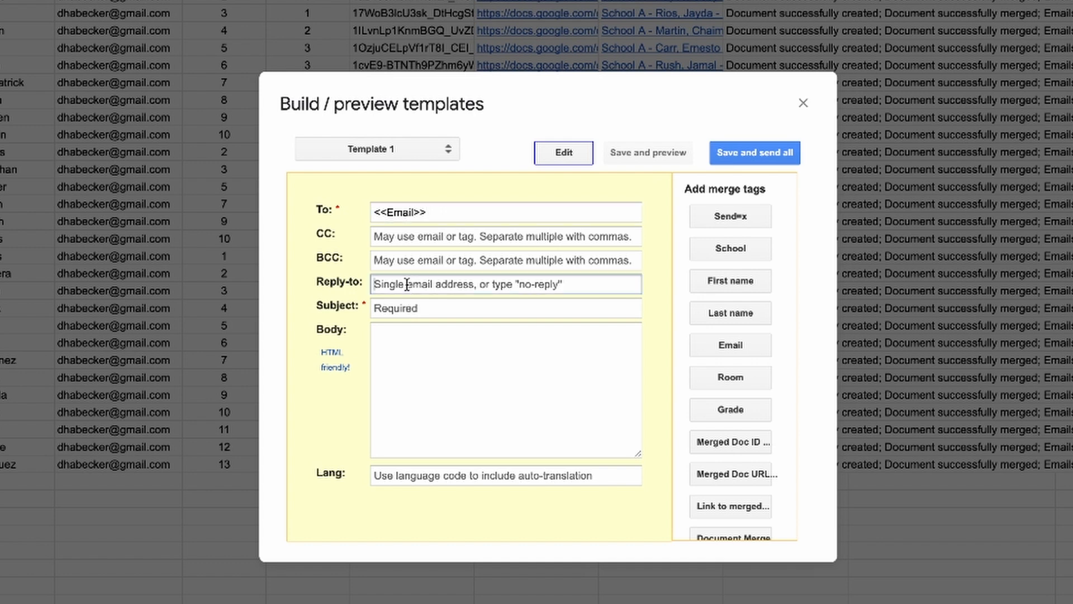
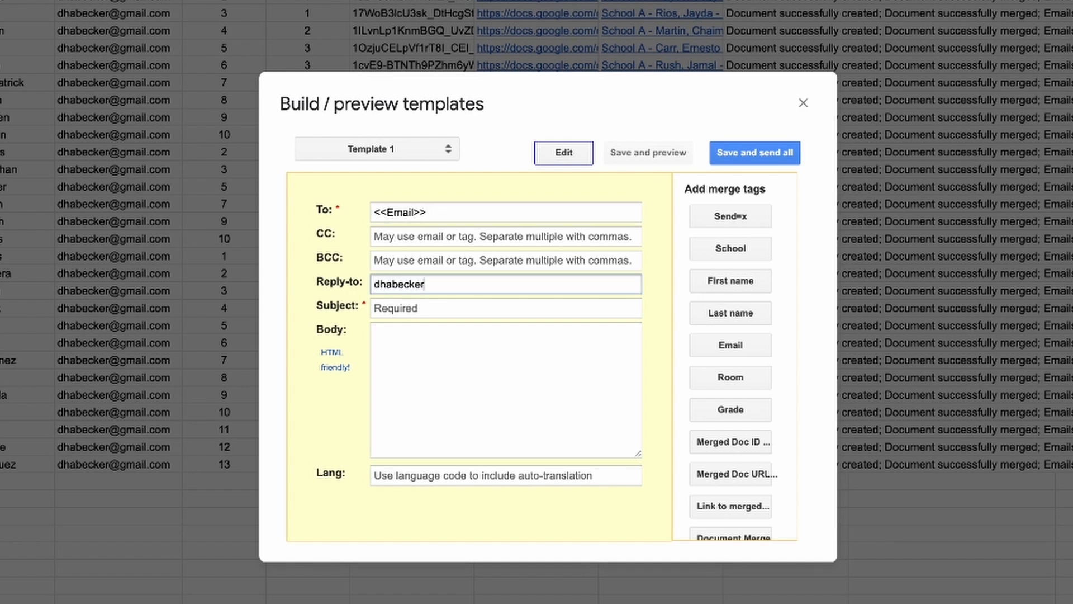
left_click(401, 314)
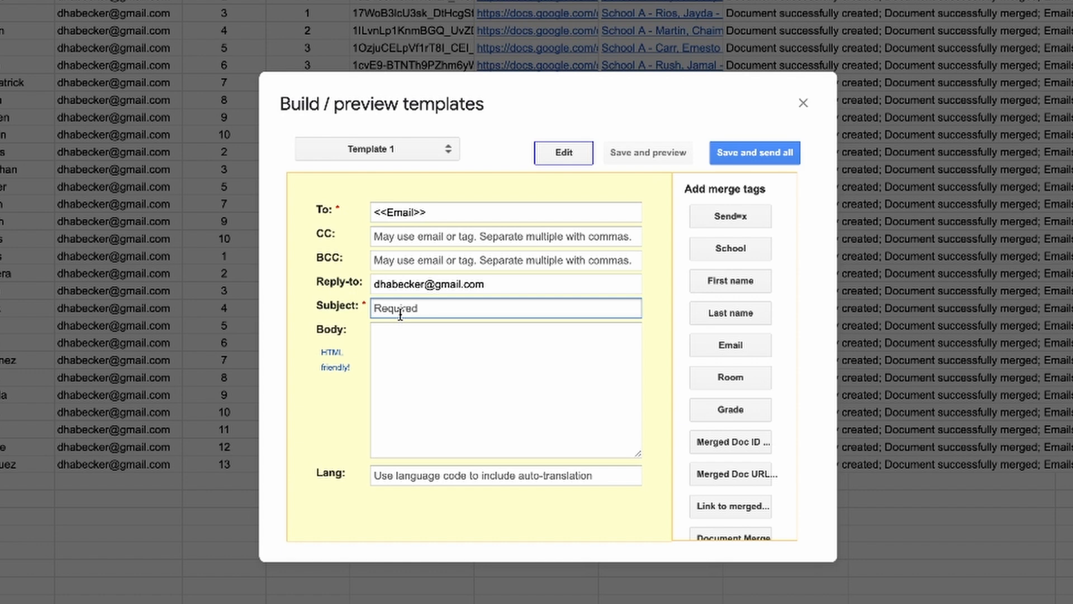
type("Here are your updated")
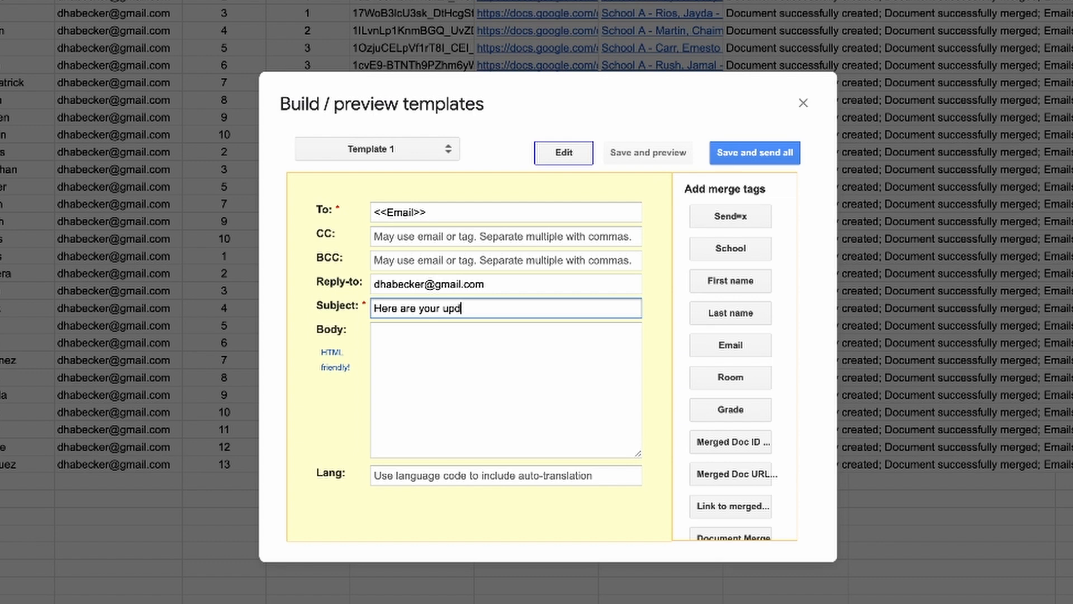
type(" coaching notes!")
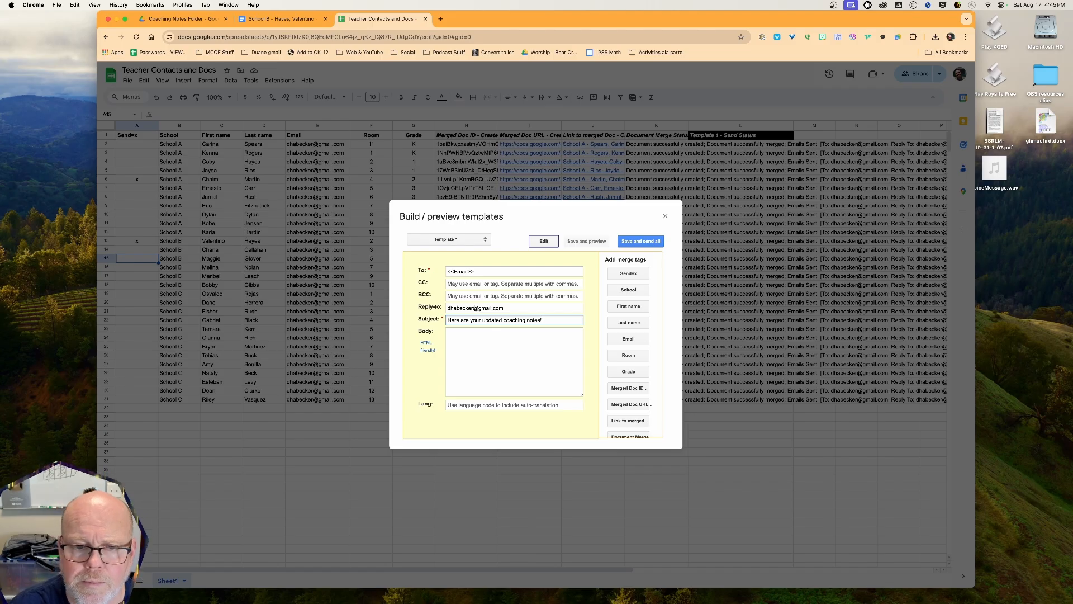
Start the email body with the greeting 'Hi there <<First name>>!' without the tag's label text
left_click(389, 338)
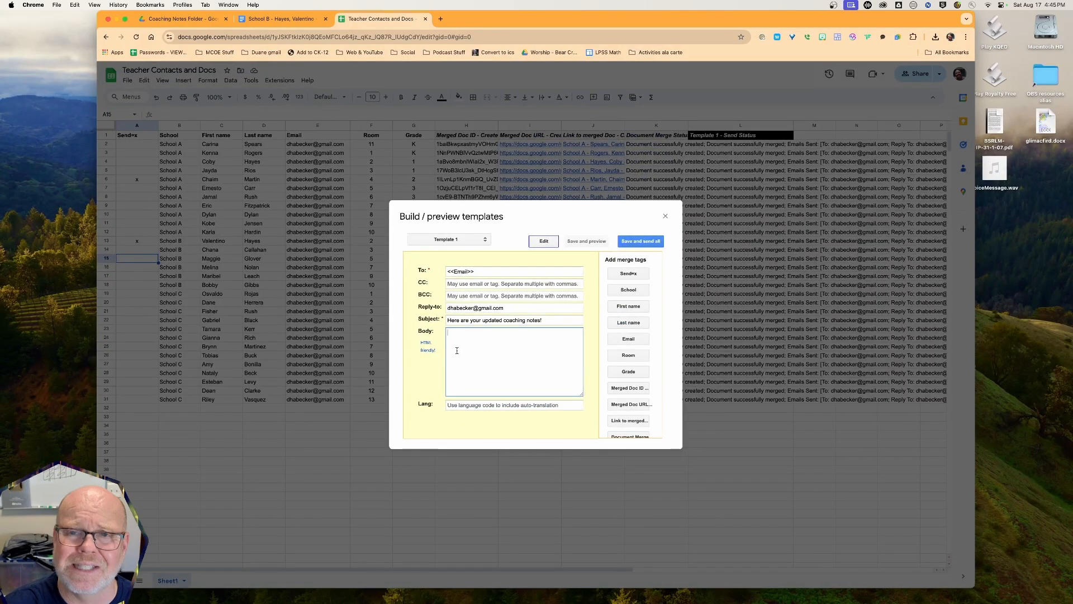
type("H")
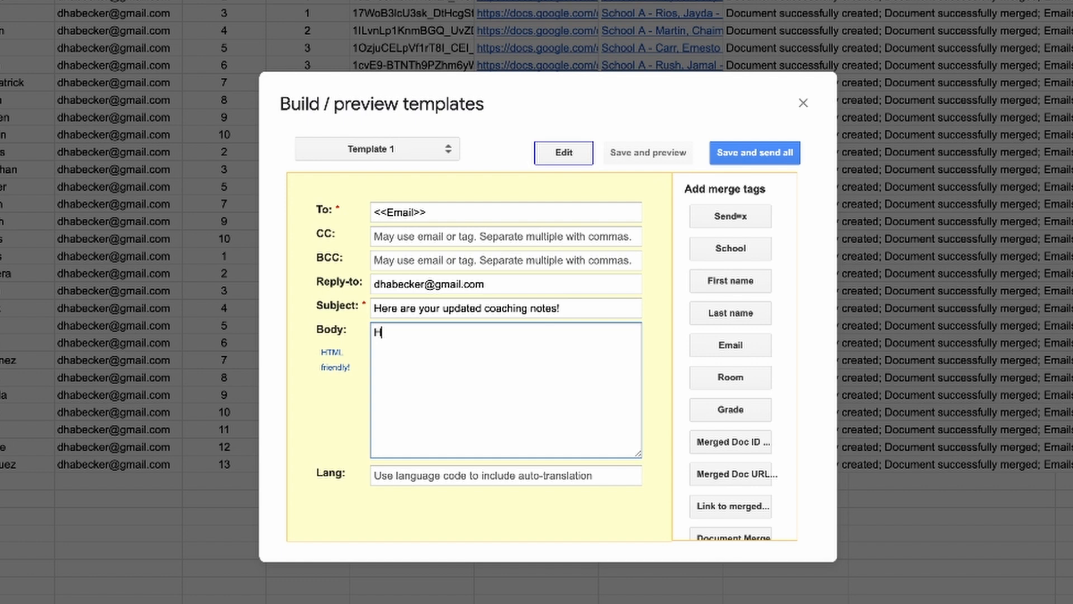
type("i there")
left_click(749, 283)
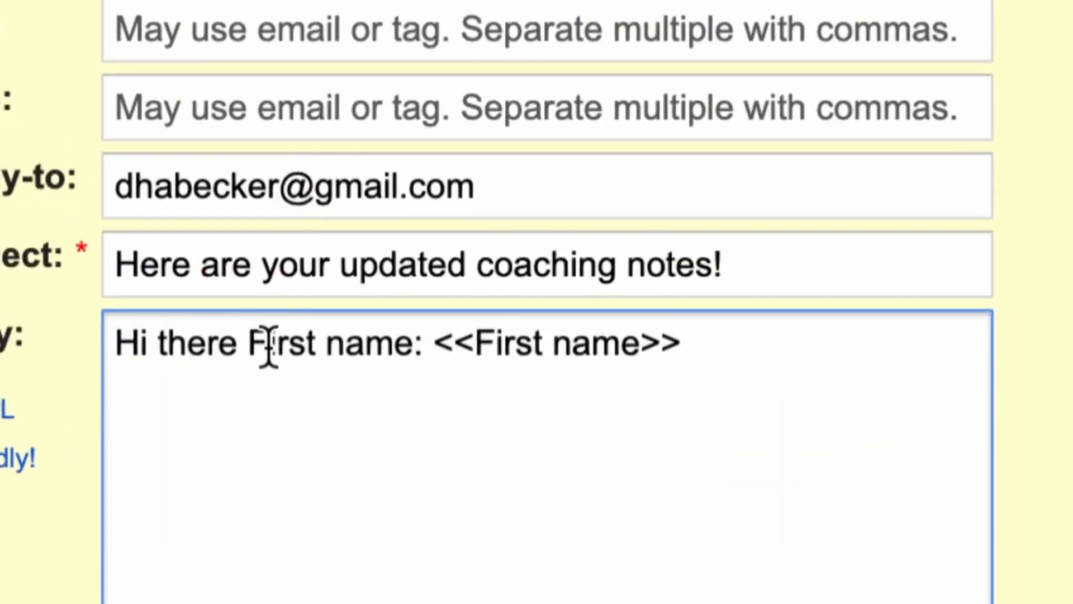
left_click(253, 344)
left_click_drag(256, 343, 438, 344)
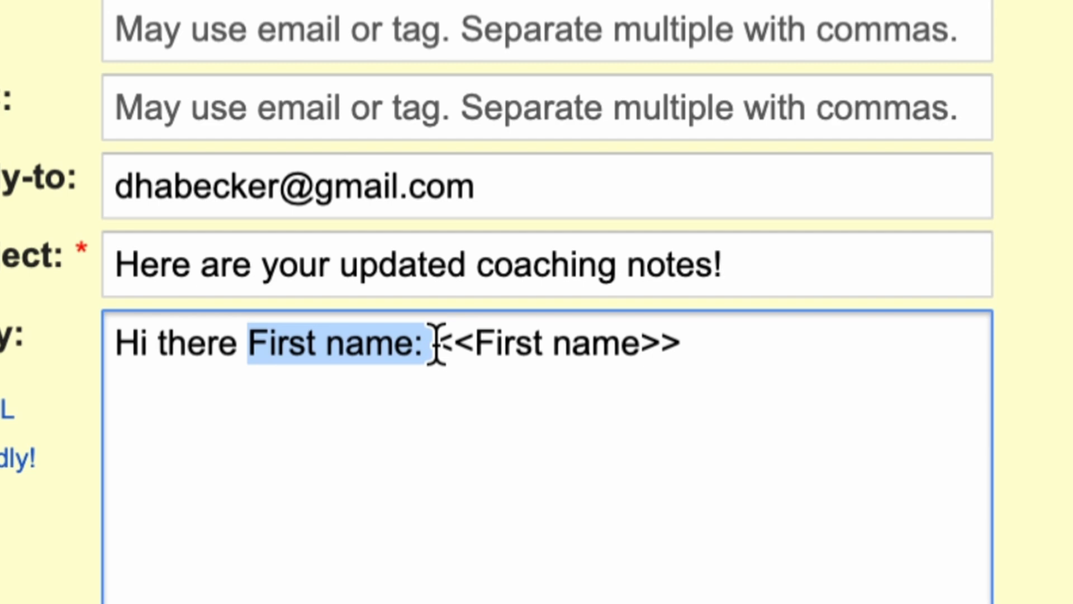
key("BackSpace")
left_click(505, 348)
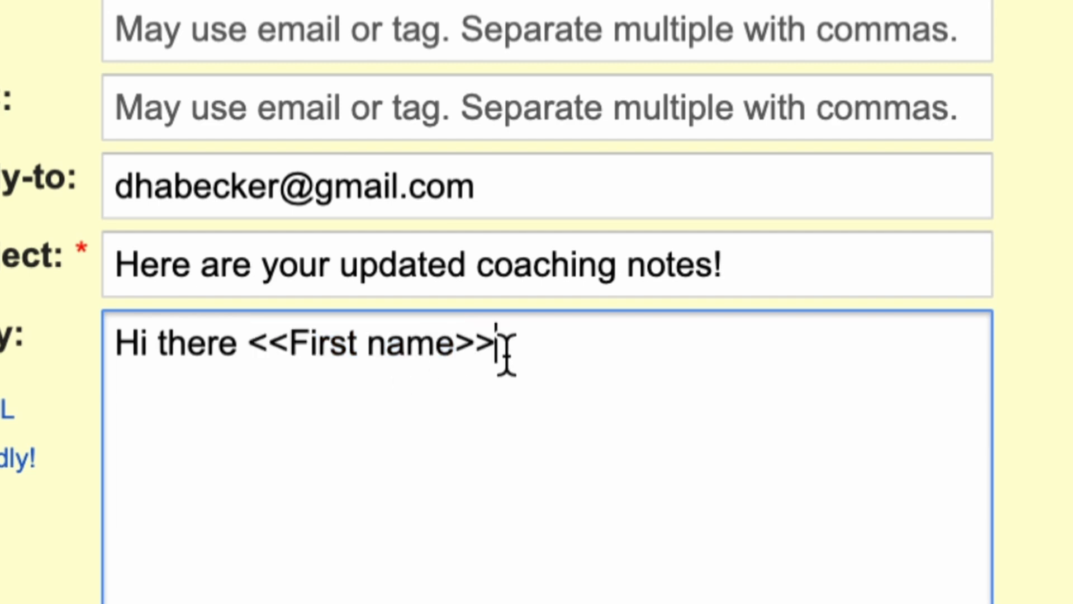
type("!")
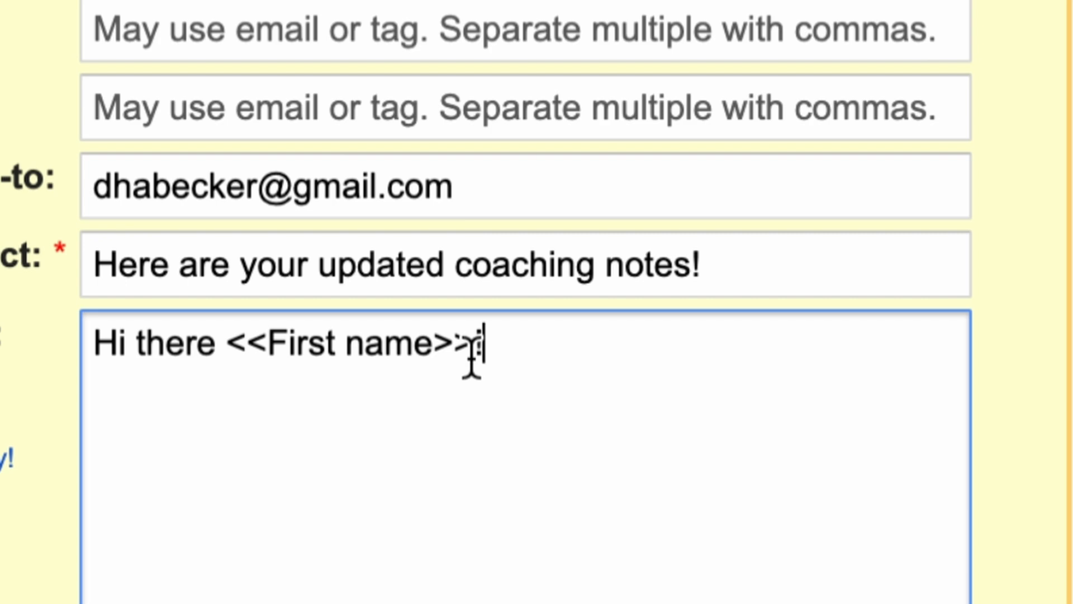
key("Return")
key("Return")
Add 'It was a pleasure seeing you at <<School>> today. Here are my notes summarizing our conversation:'
type("It w")
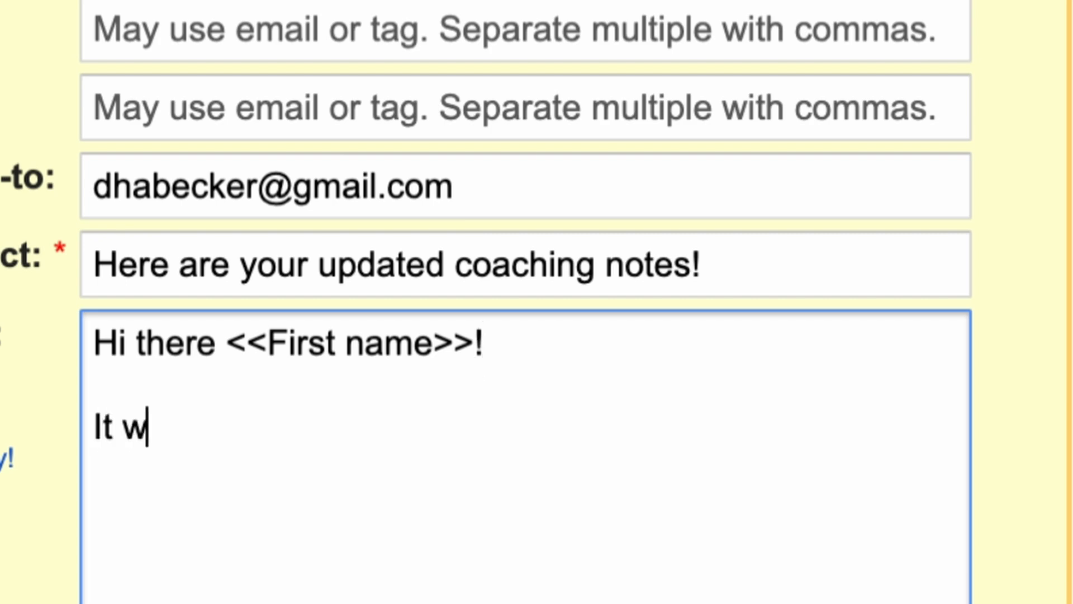
type("as a pleasu")
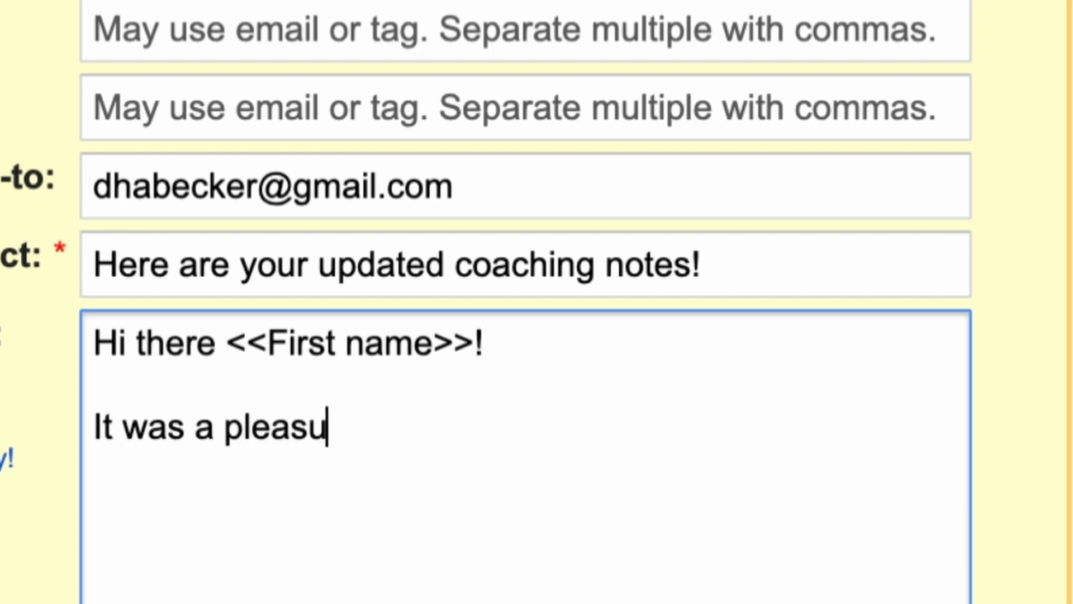
type("re seeing you a")
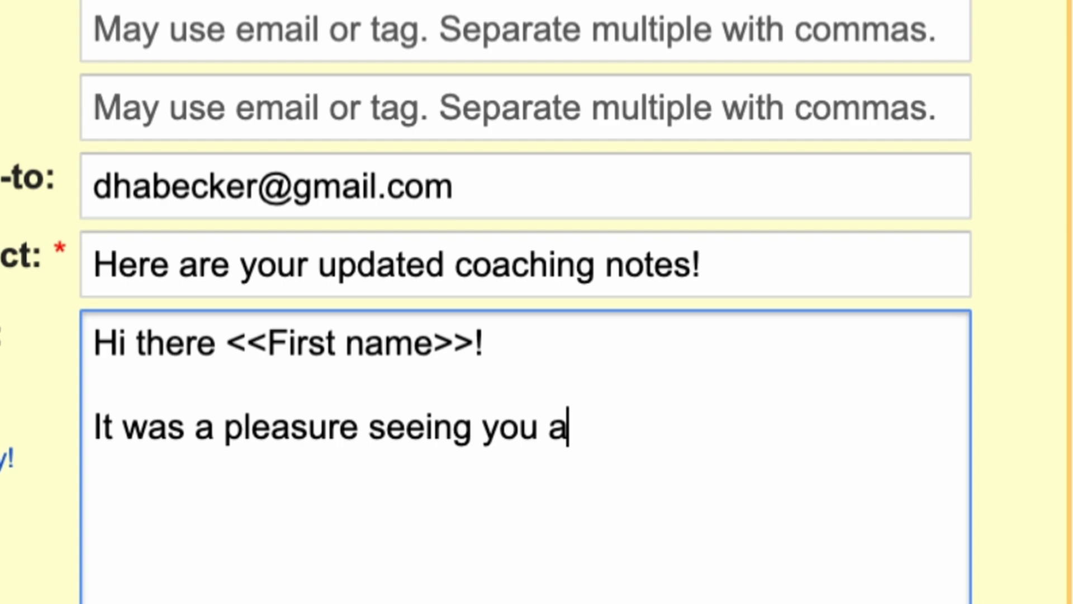
type("t")
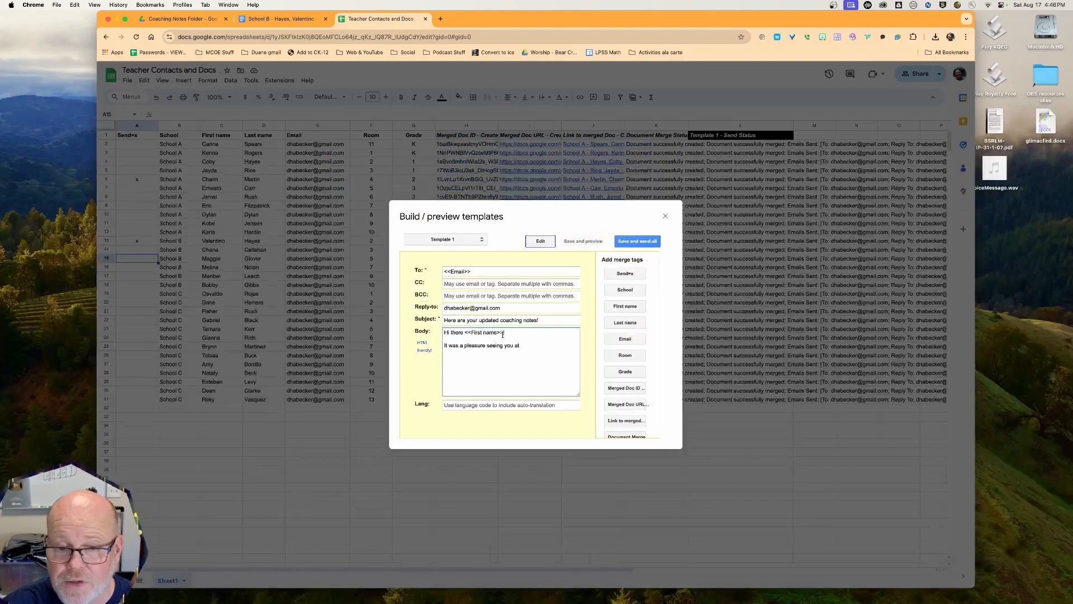
left_click(625, 290)
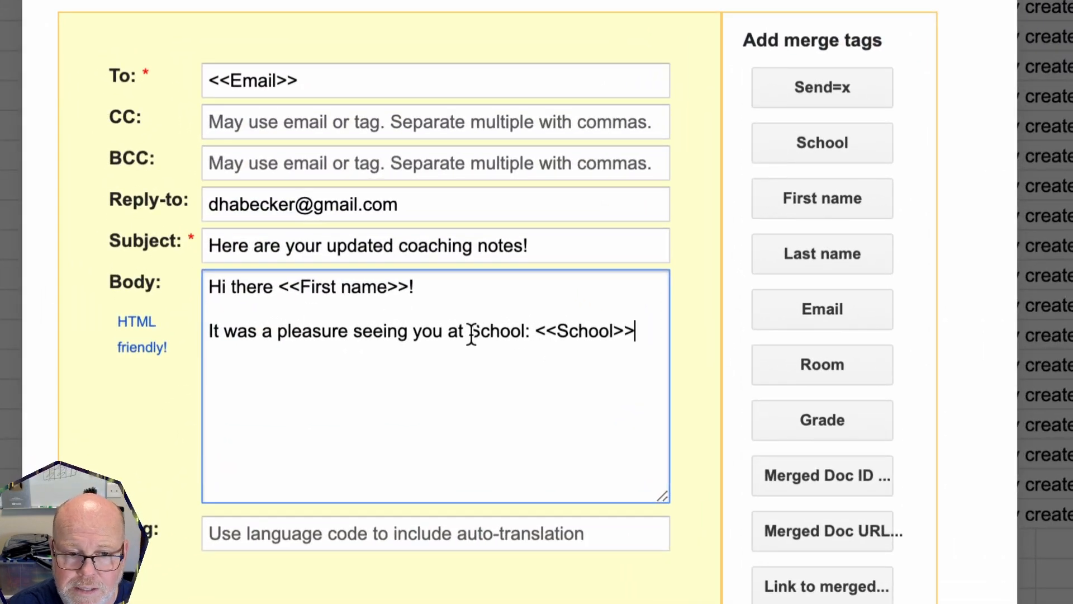
left_click_drag(470, 334, 538, 331)
key("BackSpace")
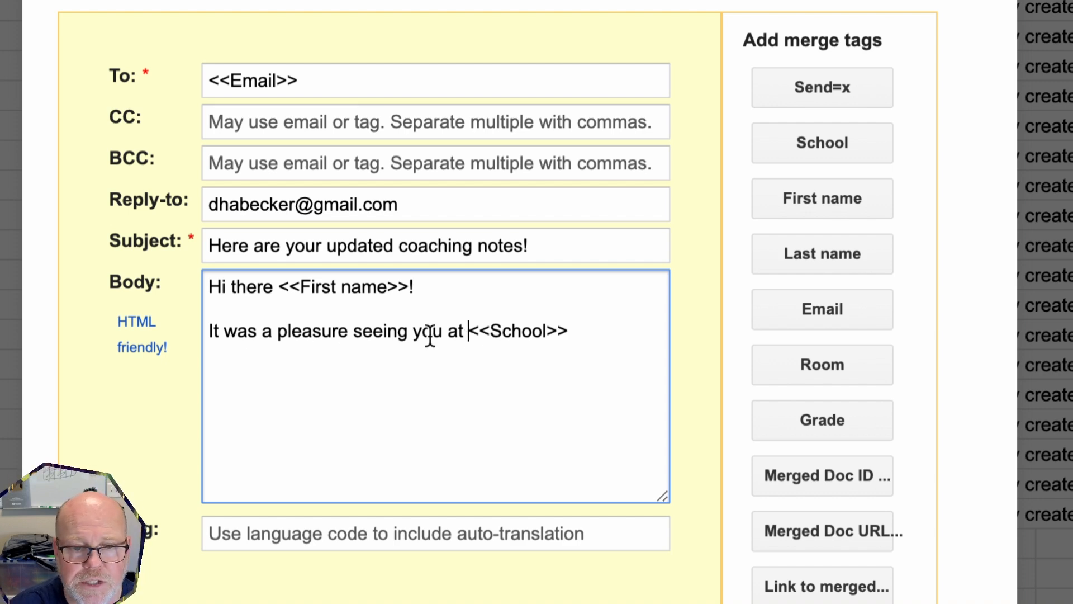
left_click(576, 335)
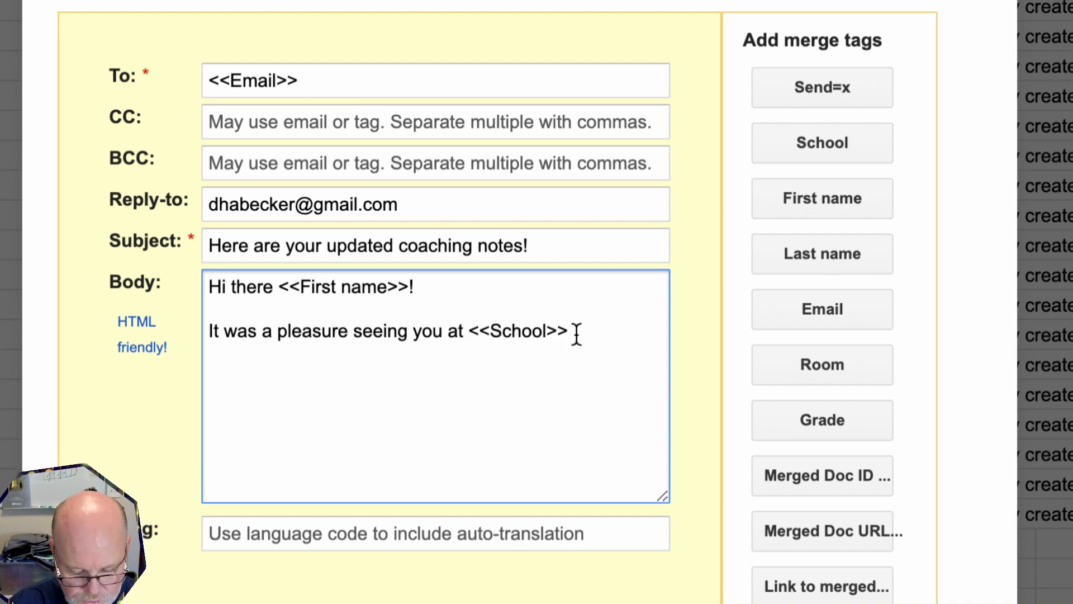
type("today. ")
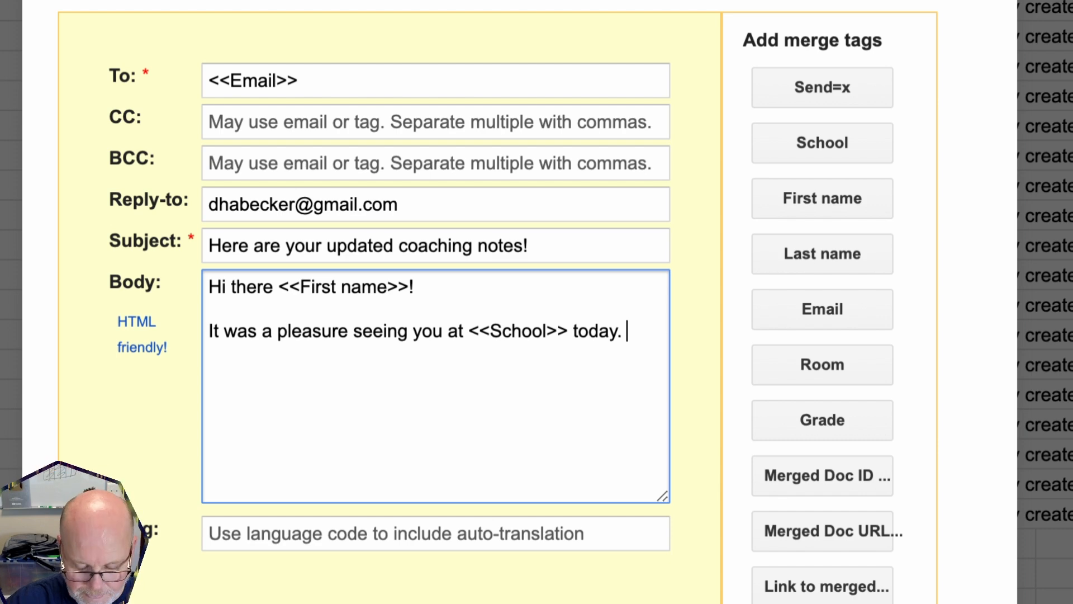
type("Here are ")
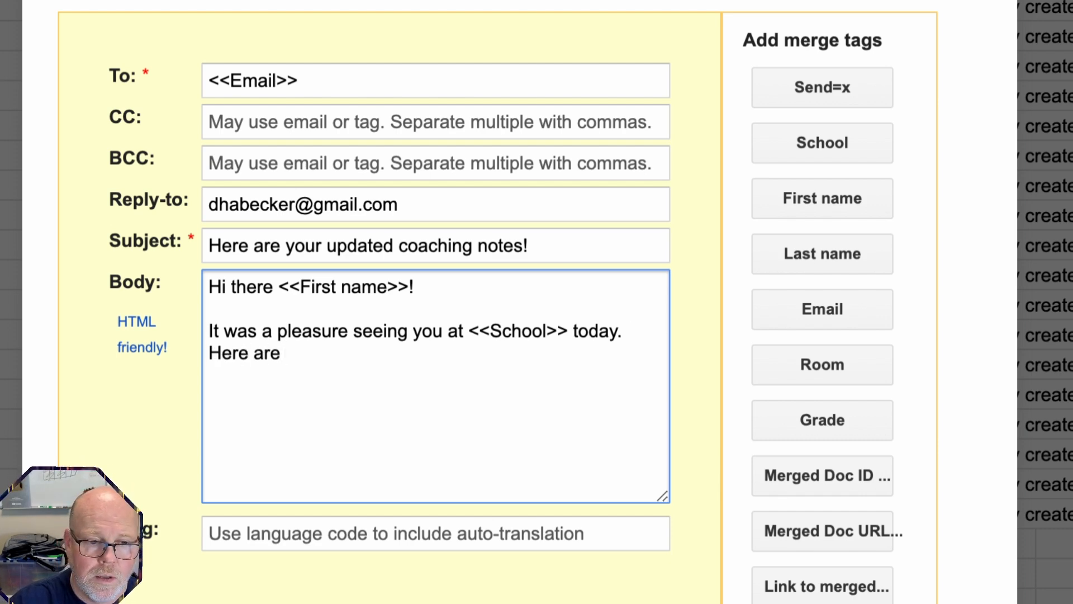
type("the")
key("BackSpace")
key("BackSpace")
key("BackSpace")
type("my")
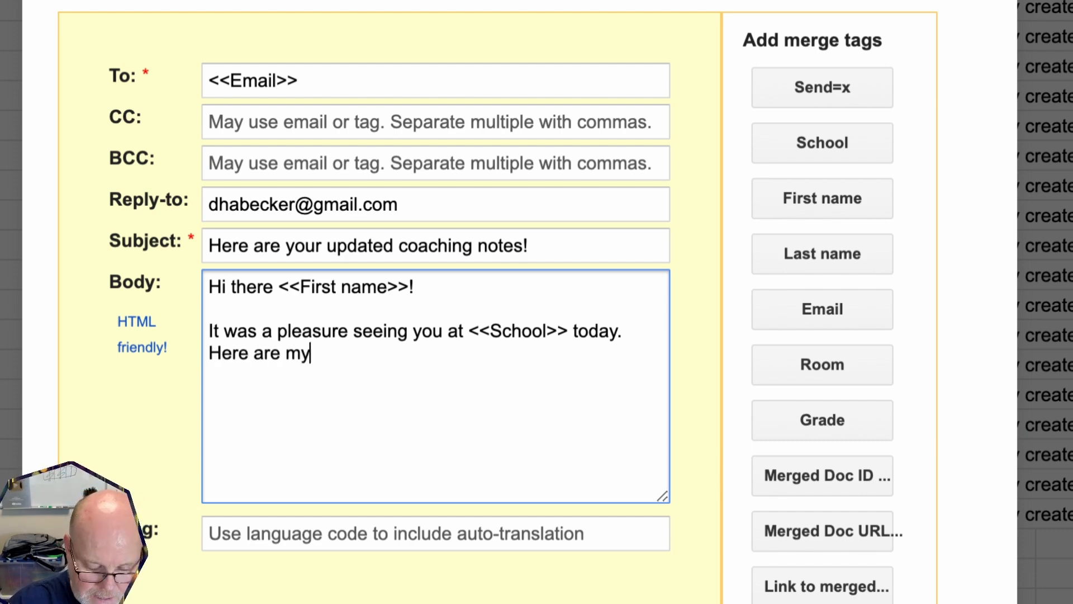
type(" notes c")
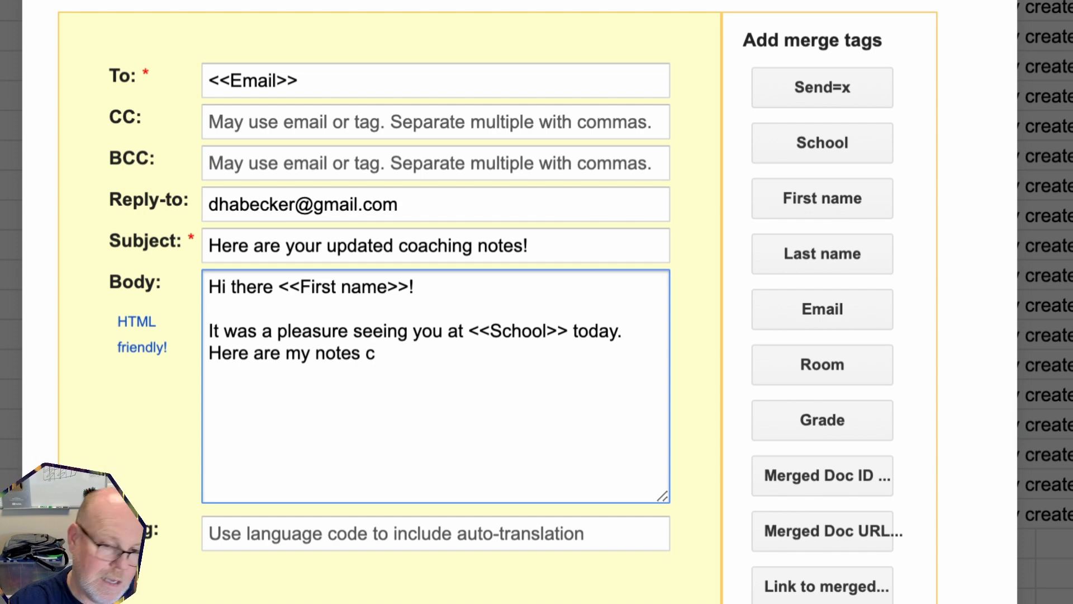
key("BackSpace")
type("summar")
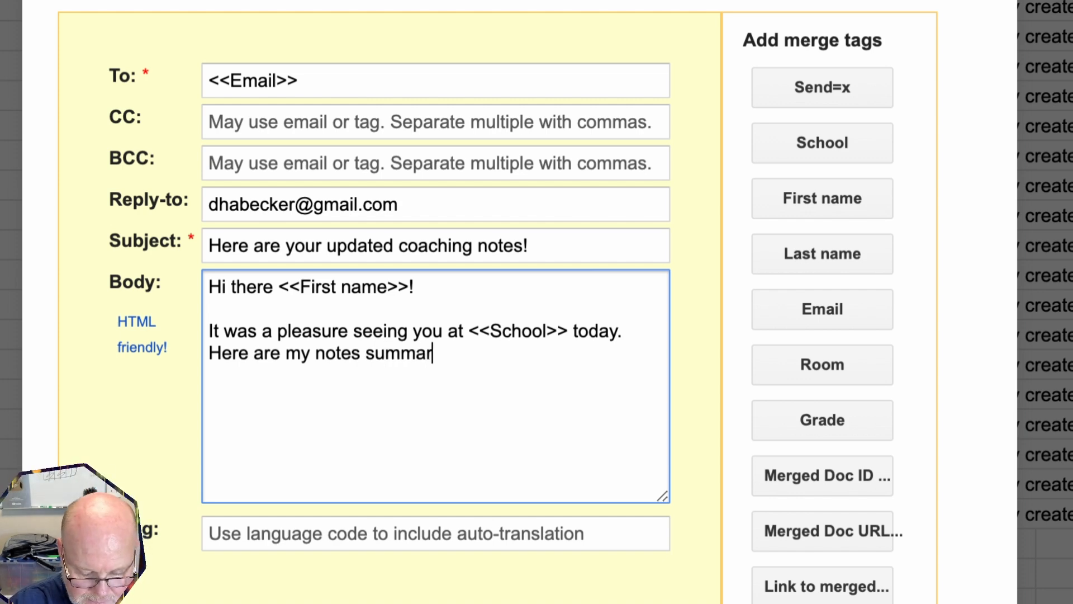
type("izing ")
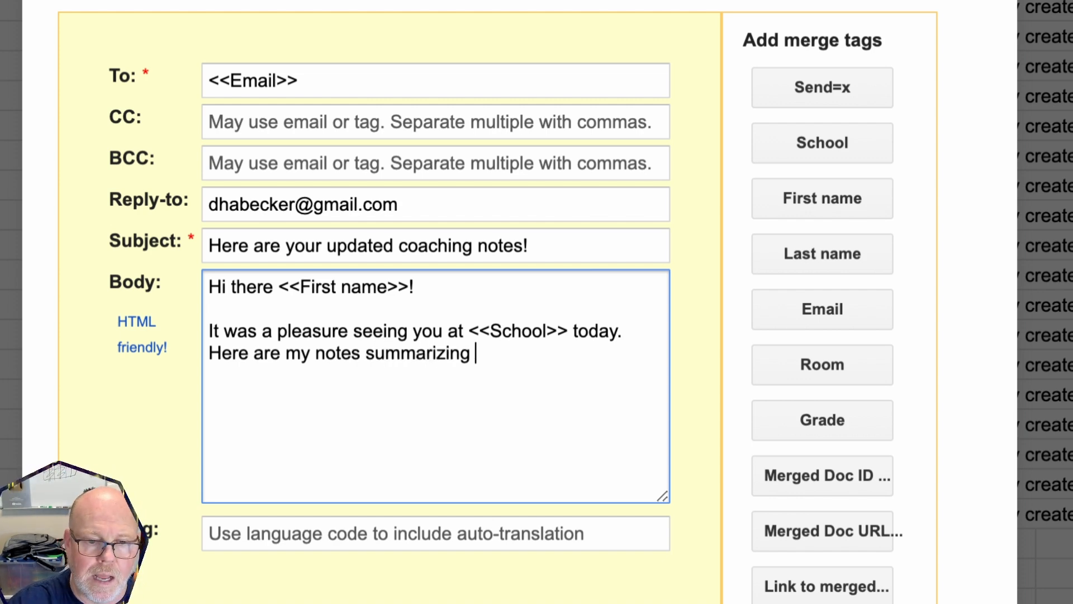
type("our conversa")
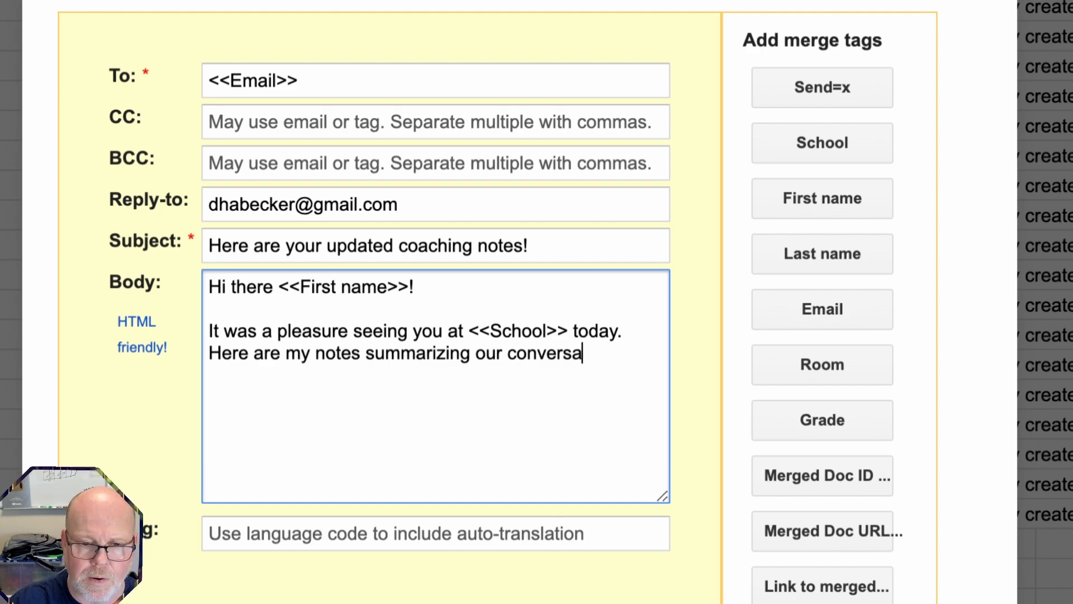
type("tion:")
key("Return")
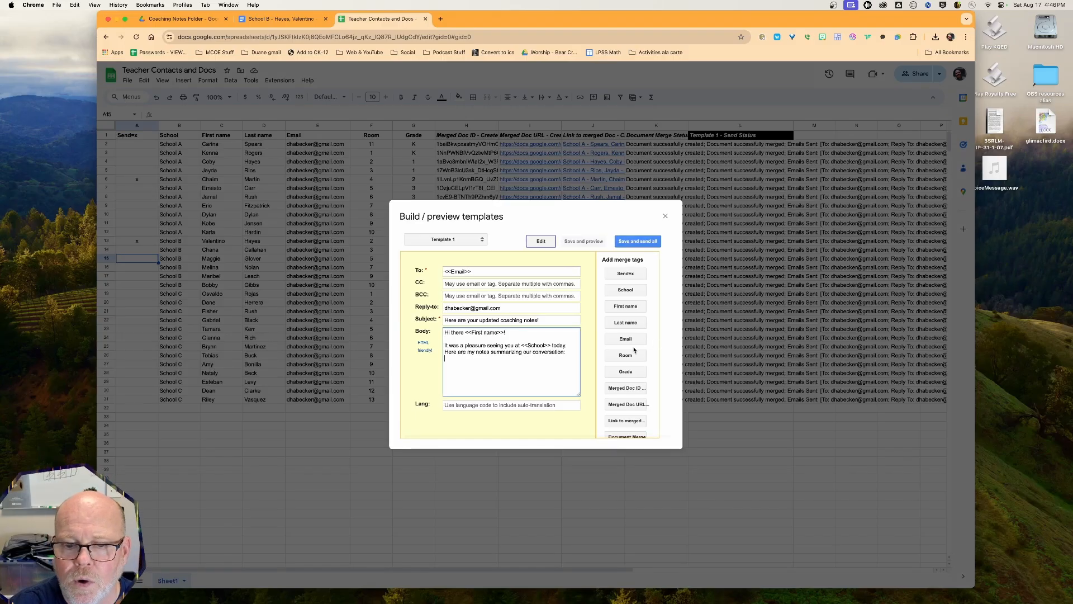
scroll(850, 339, "down", 3)
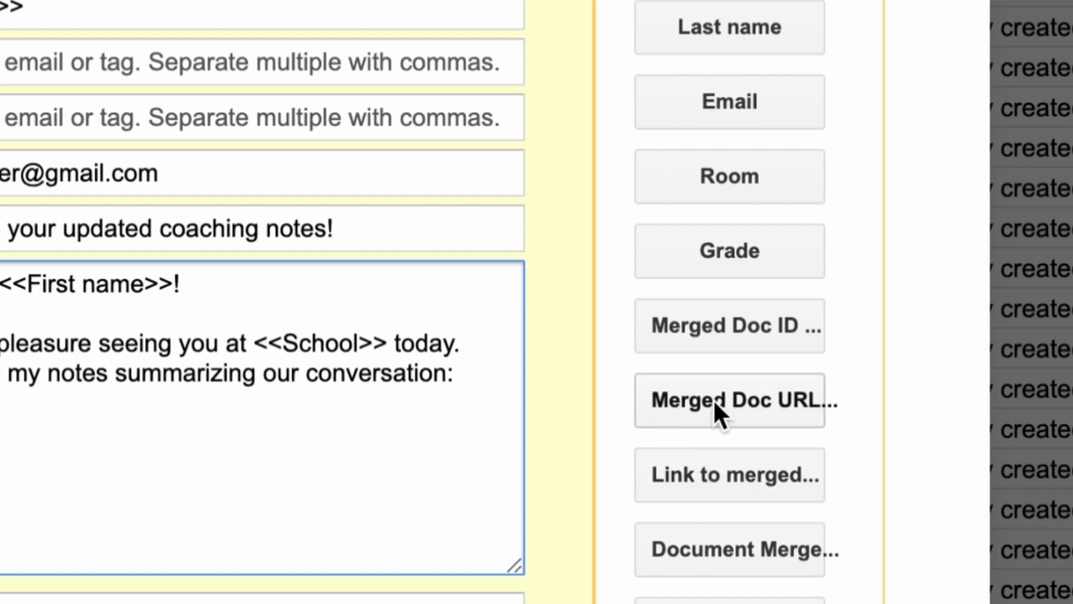
Insert the <<Merged Doc URL - Create Coaching Notes>> tag into the body, stripping its label and leading space
left_click(761, 395)
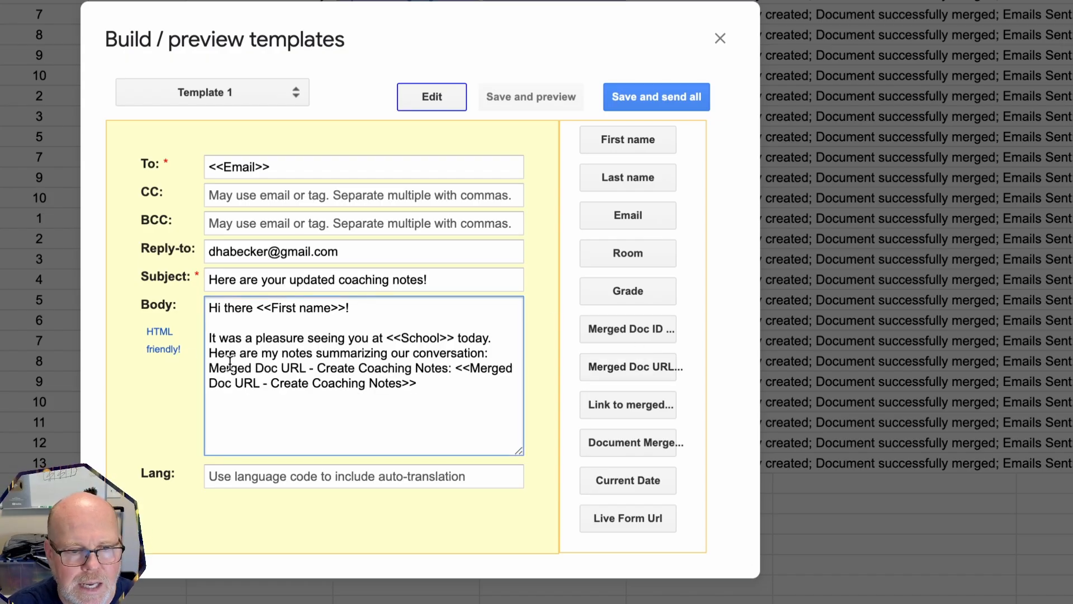
left_click_drag(208, 368, 453, 372)
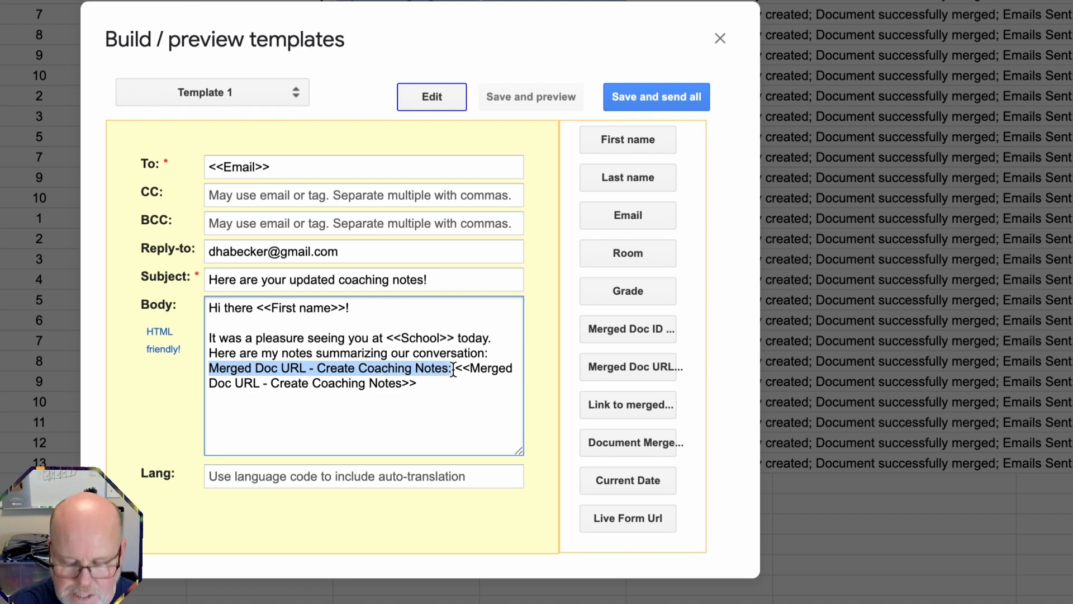
key("BackSpace")
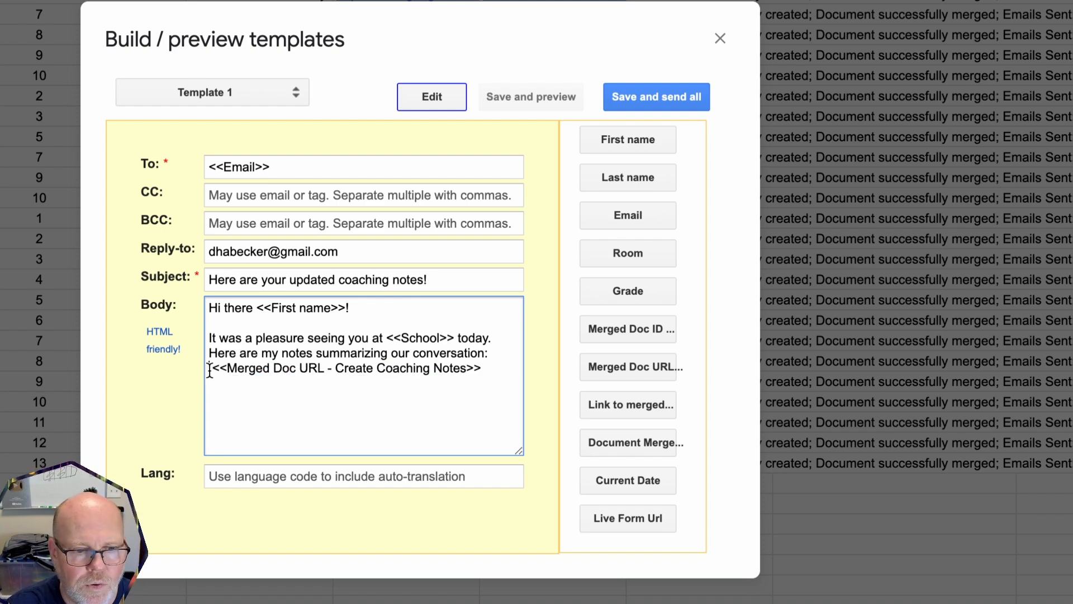
key("BackSpace")
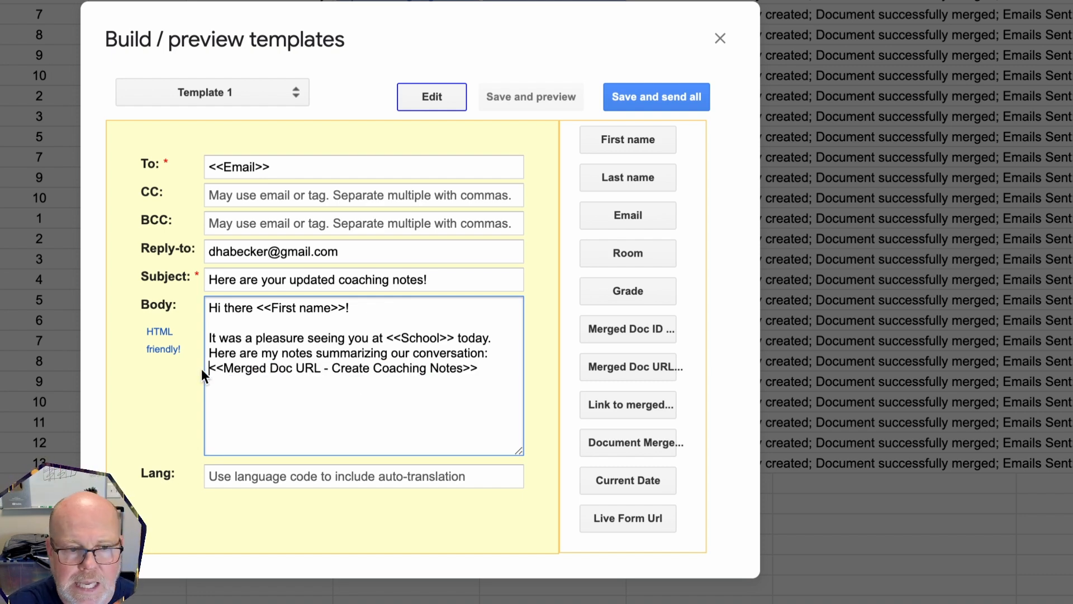
Add a 'Cheers,' sign-off followed by the sender's name on its own line
left_click(489, 373)
key("Return")
type("Cheers,")
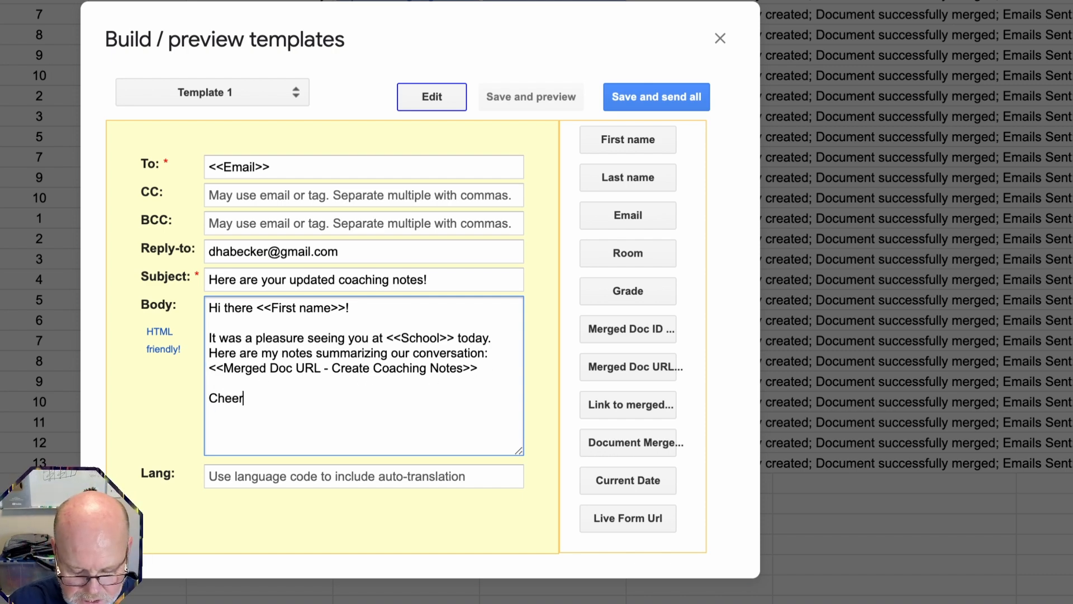
key("Return")
type("Duane")
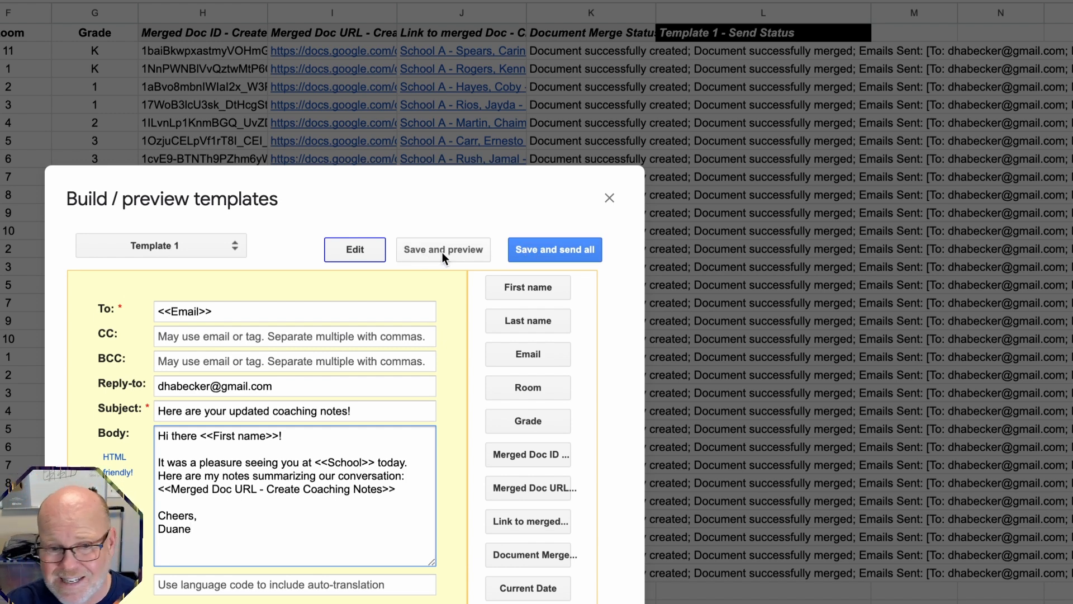
left_click(558, 250)
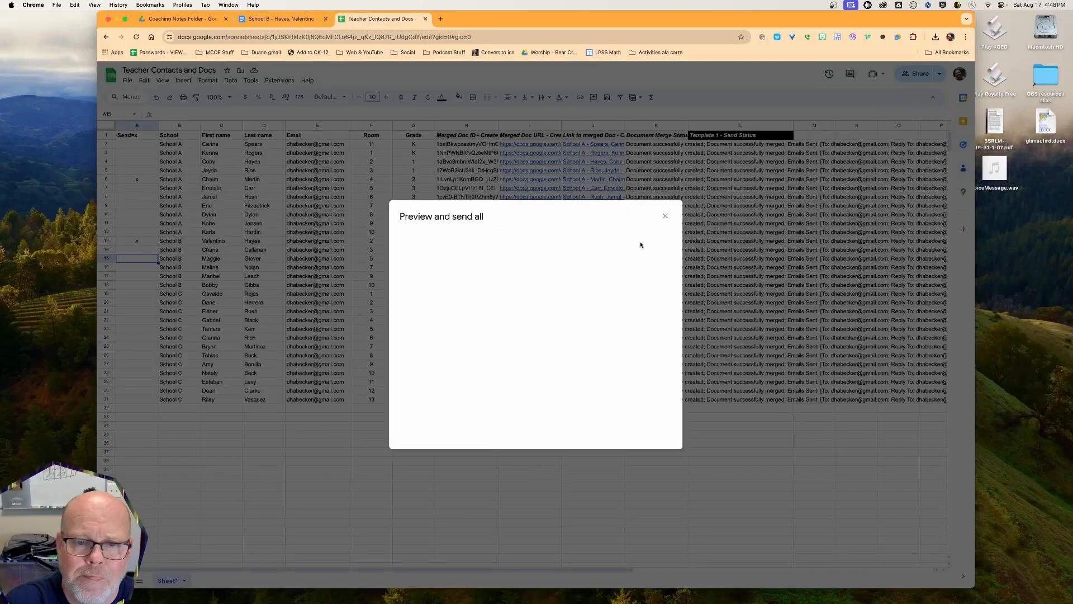
scroll(481, 346, "down", 5)
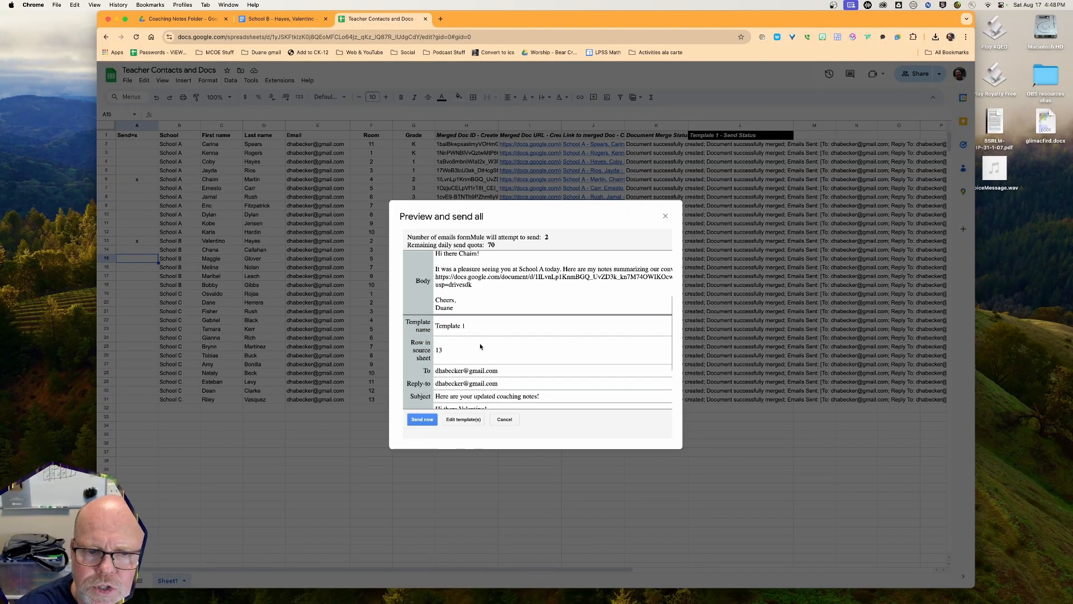
scroll(480, 346, "up", 4)
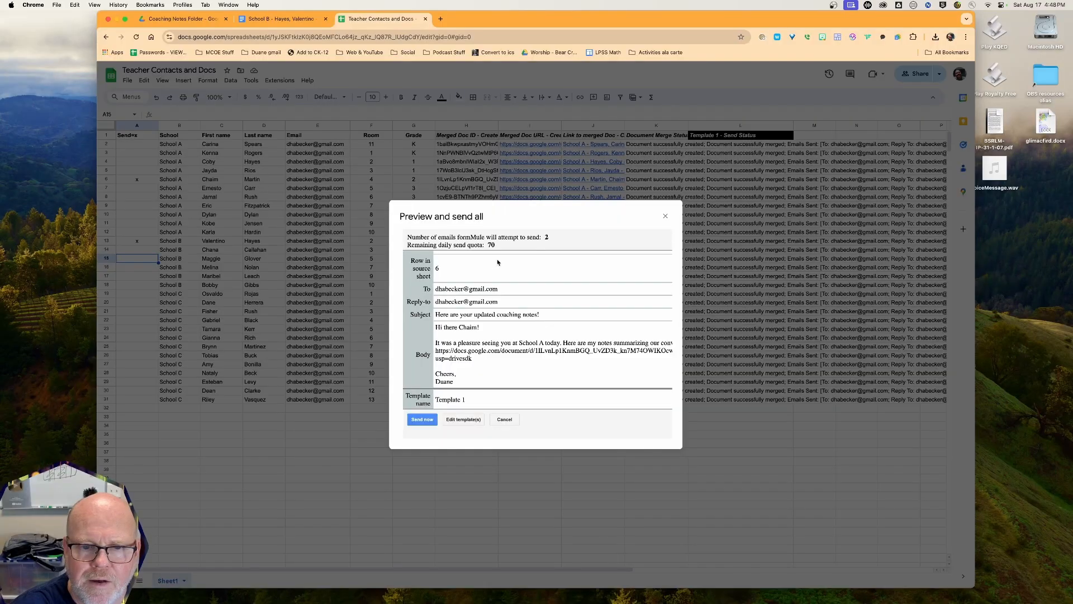
scroll(472, 307, "down", 4)
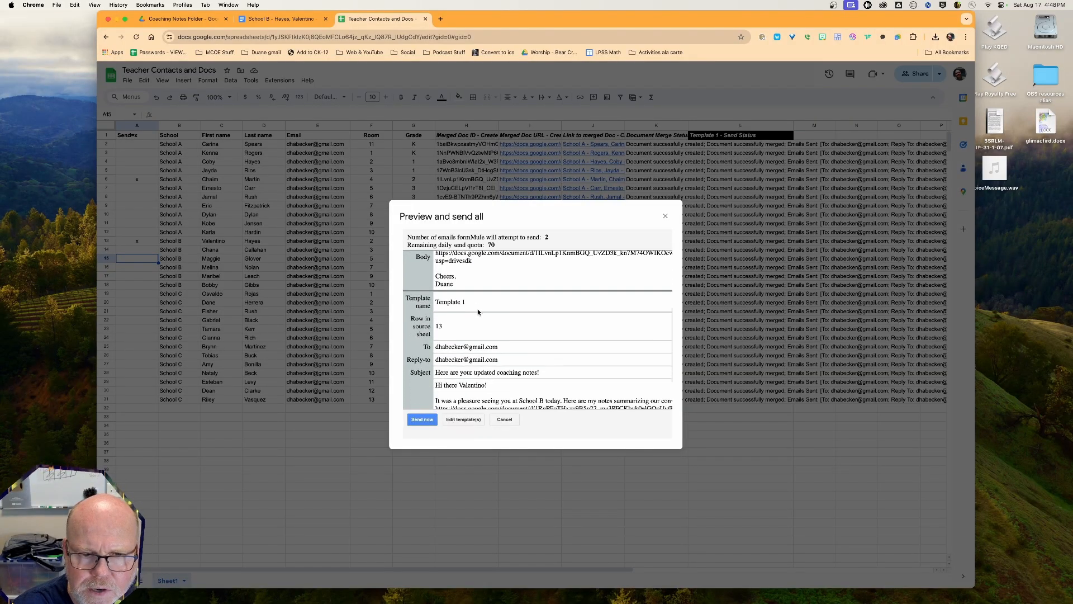
scroll(472, 311, "up", 4)
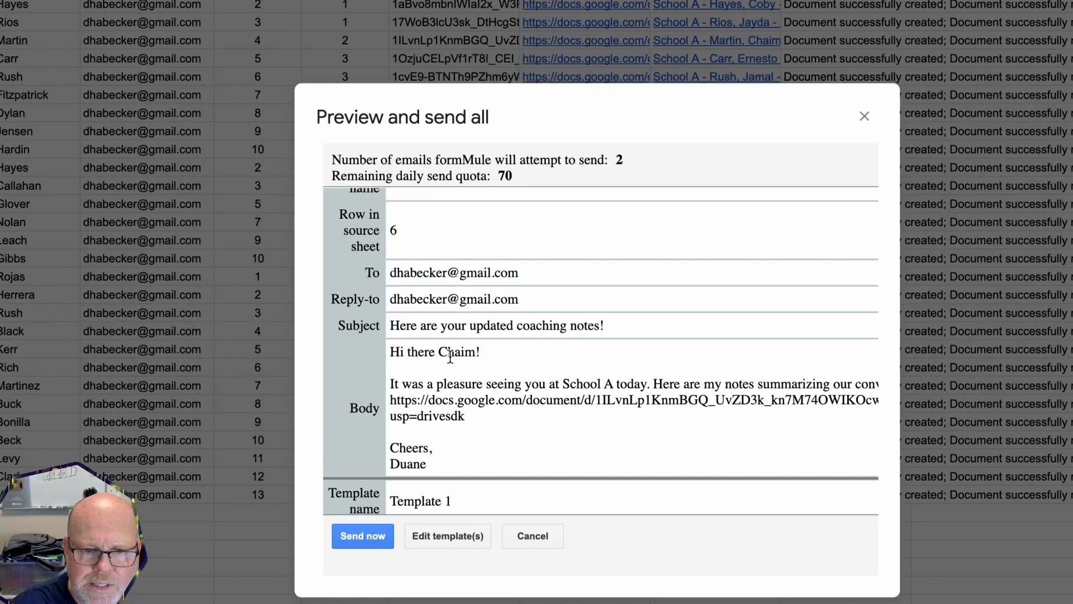
scroll(459, 360, "down", 2)
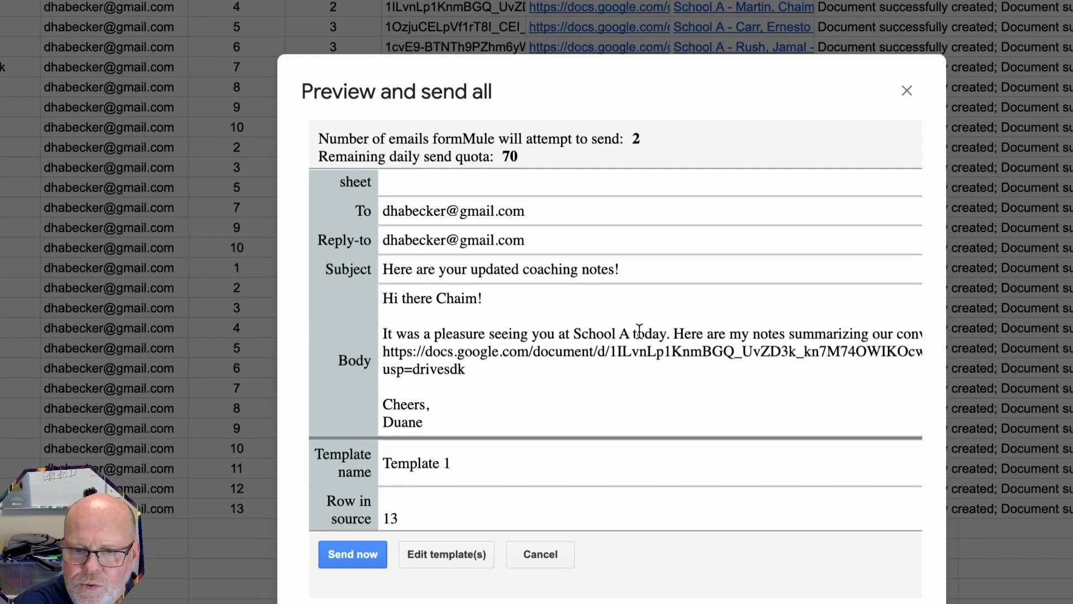
scroll(447, 358, "right", 2)
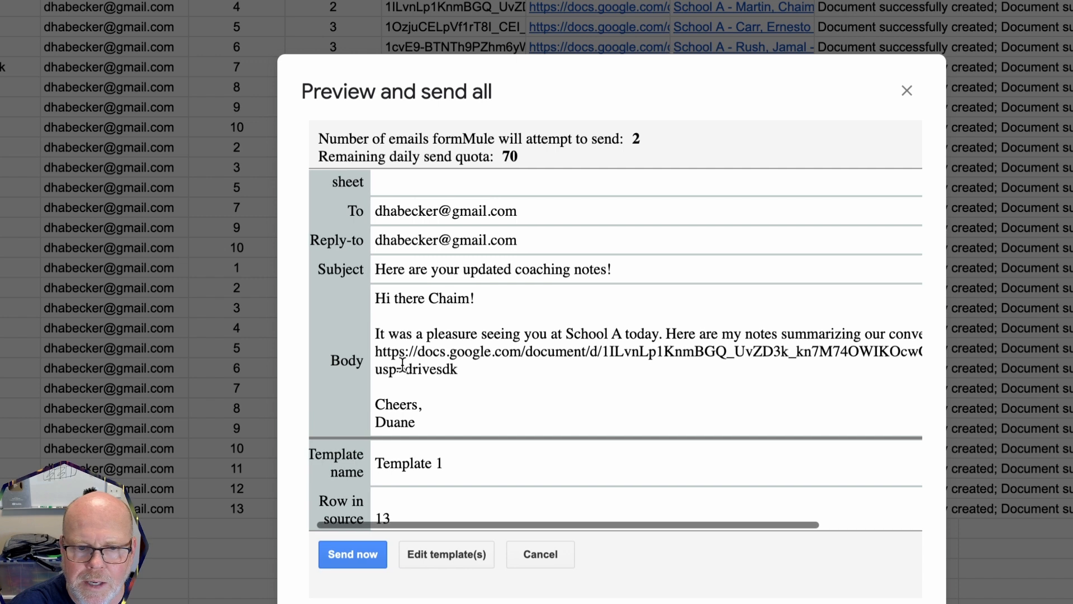
scroll(441, 357, "left", 2)
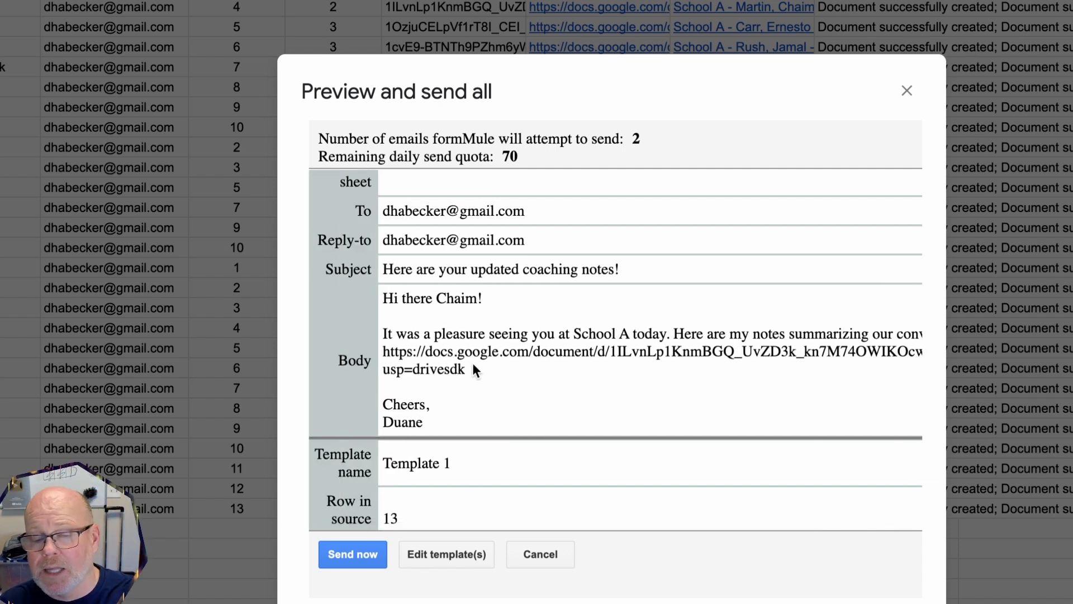
scroll(472, 364, "down", 5)
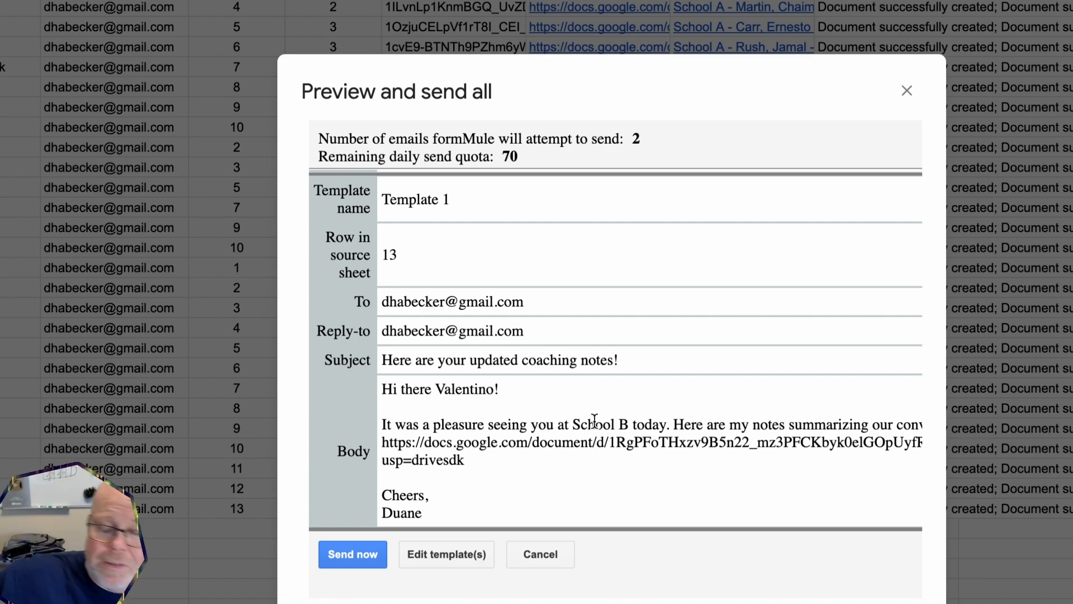
scroll(595, 419, "up", 5)
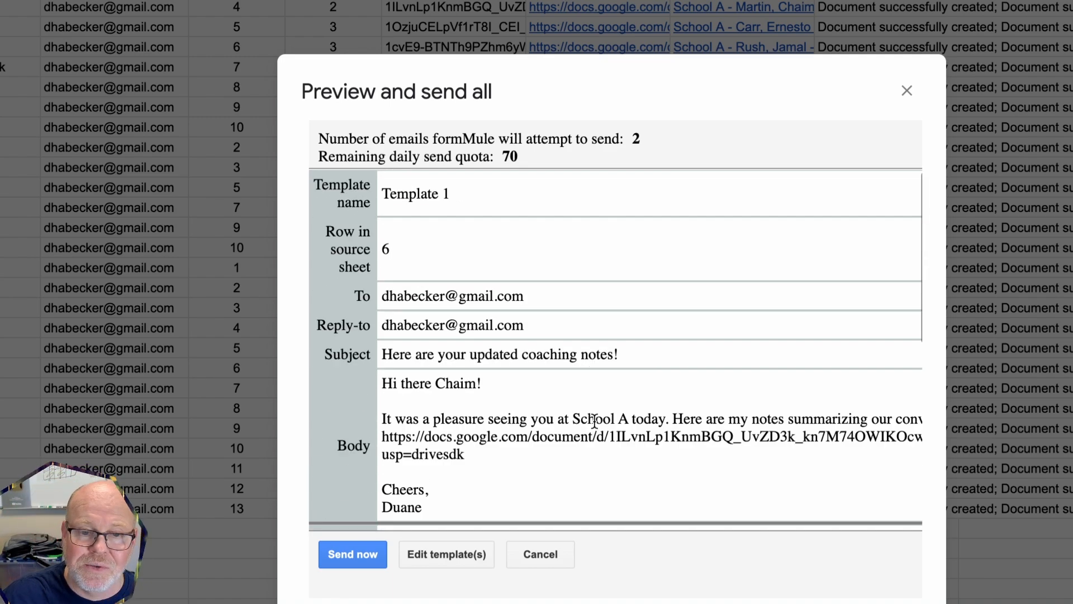
scroll(523, 358, "down", 4)
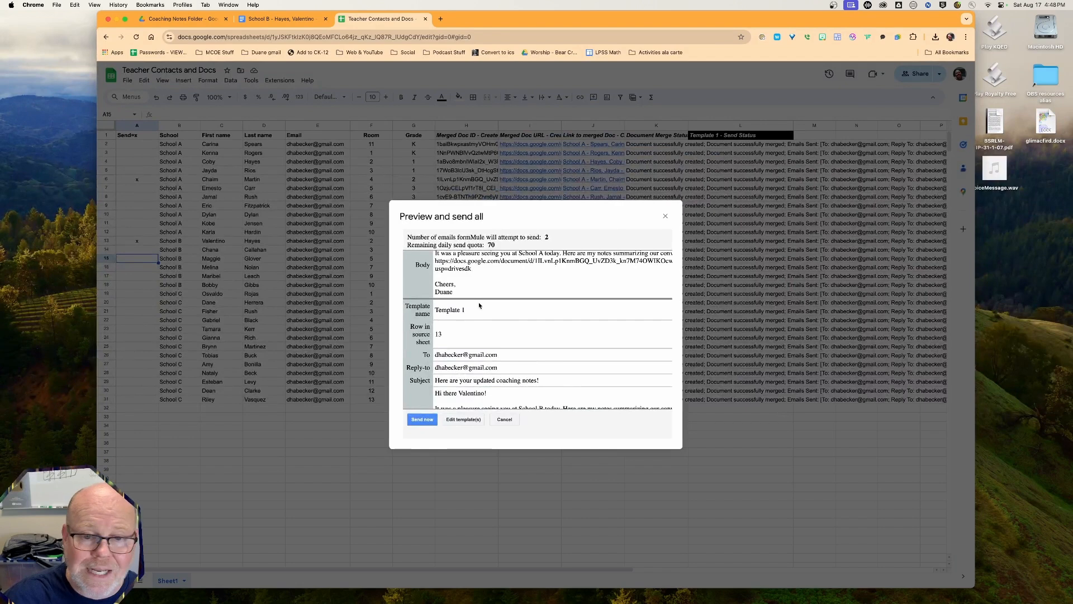
scroll(503, 352, "down", 2)
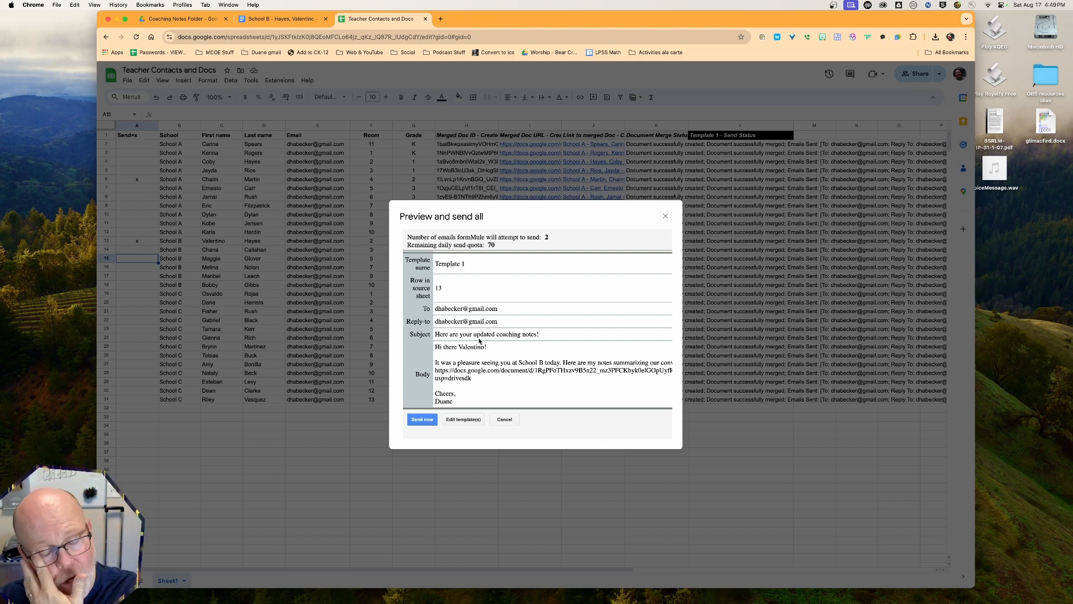
Send the two previewed coaching-notes emails and check the send status for rows 6 and 13
left_click(423, 420)
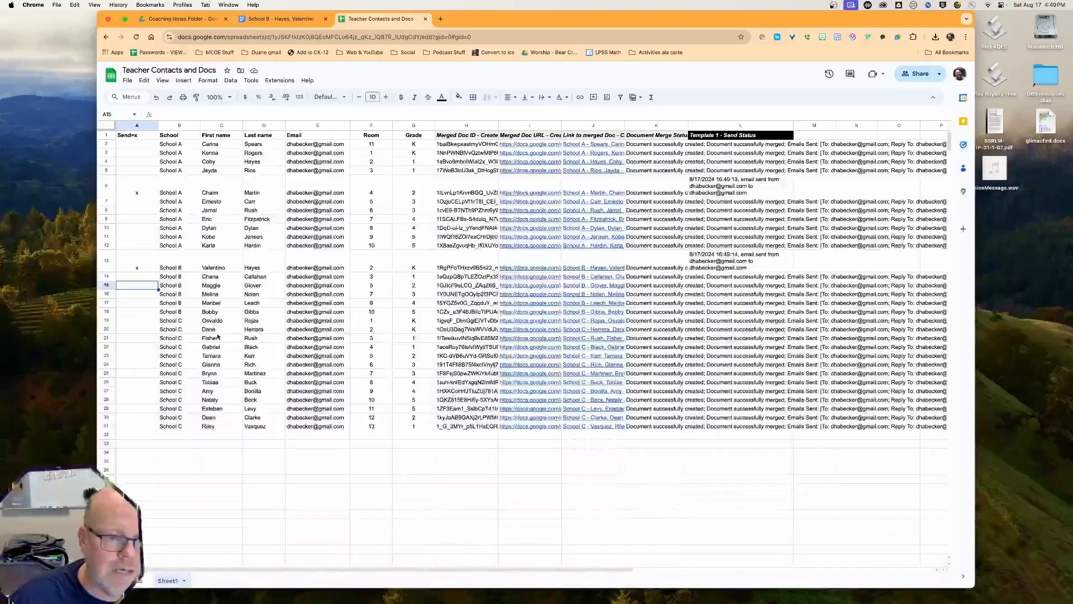
scroll(217, 336, "down", 15)
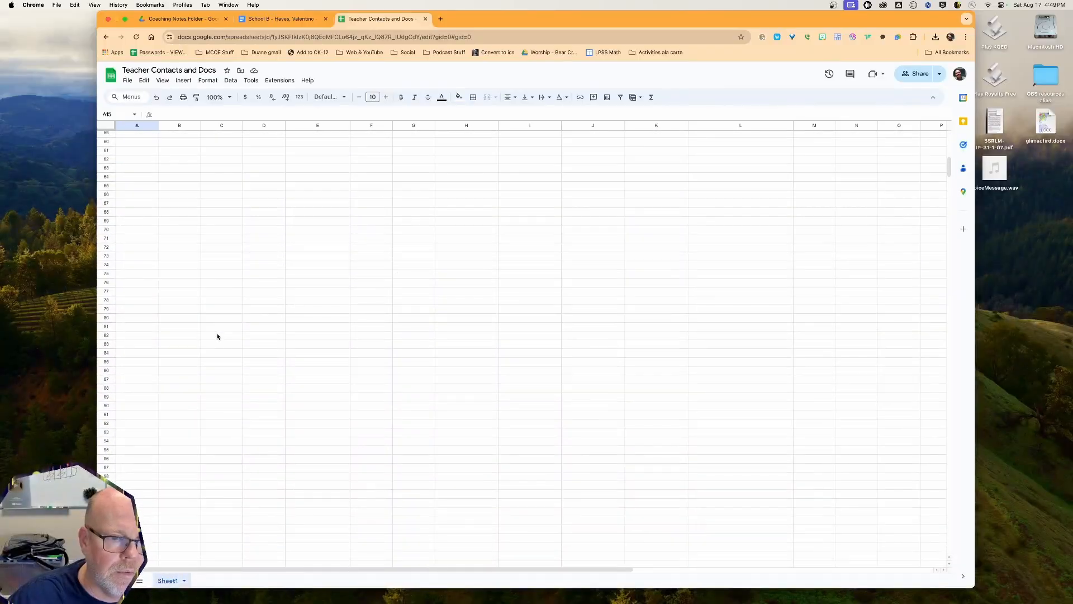
scroll(217, 336, "up", 8)
scroll(211, 277, "up", 3)
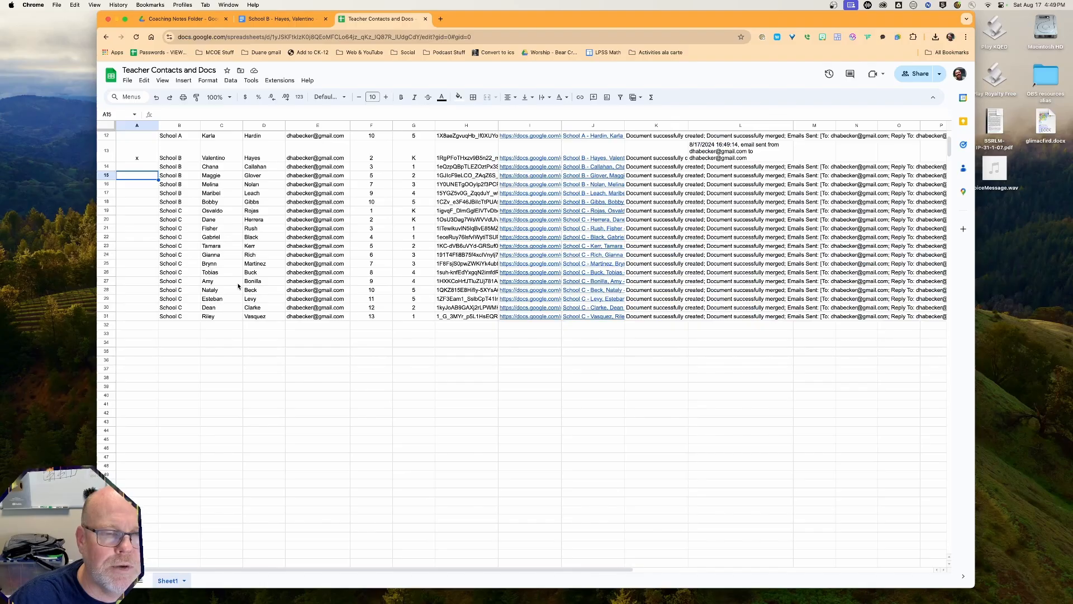
Close the earlier teacher's doc and open a School C teacher's coaching notes doc from the Drive folder
left_click(326, 19)
left_click(185, 19)
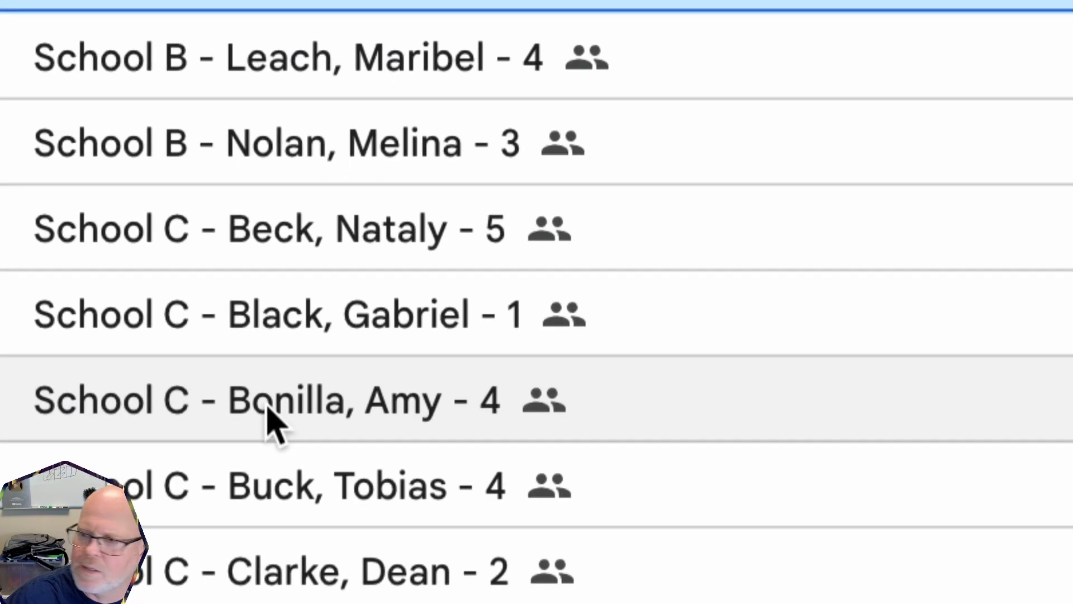
double_click(267, 409)
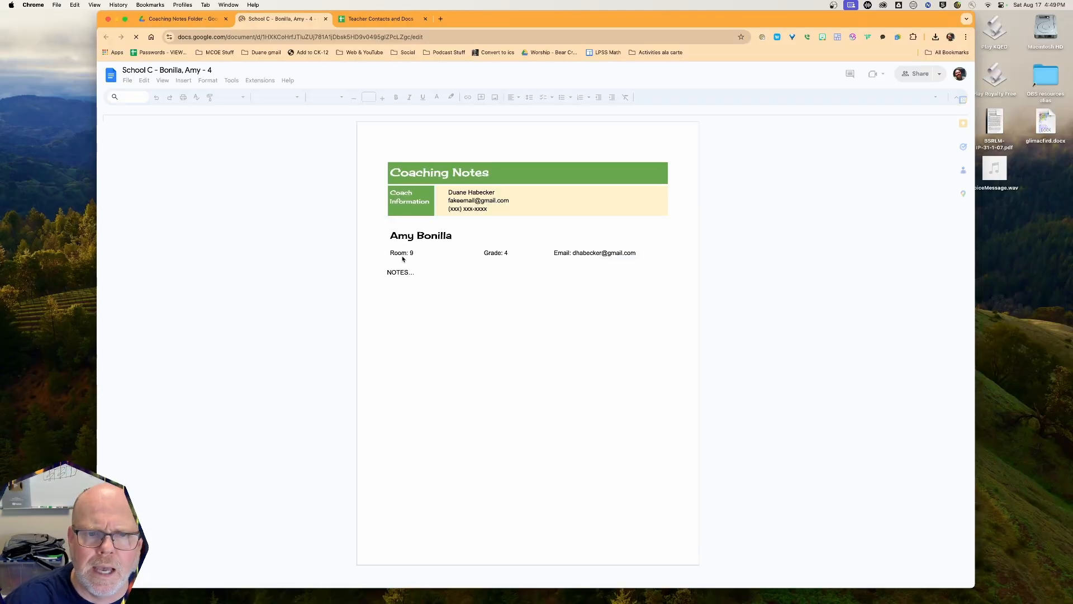
Write a notes line addressed to the teacher under NOTES, duplicate it, then close the doc and return to the roster
left_click(388, 288)
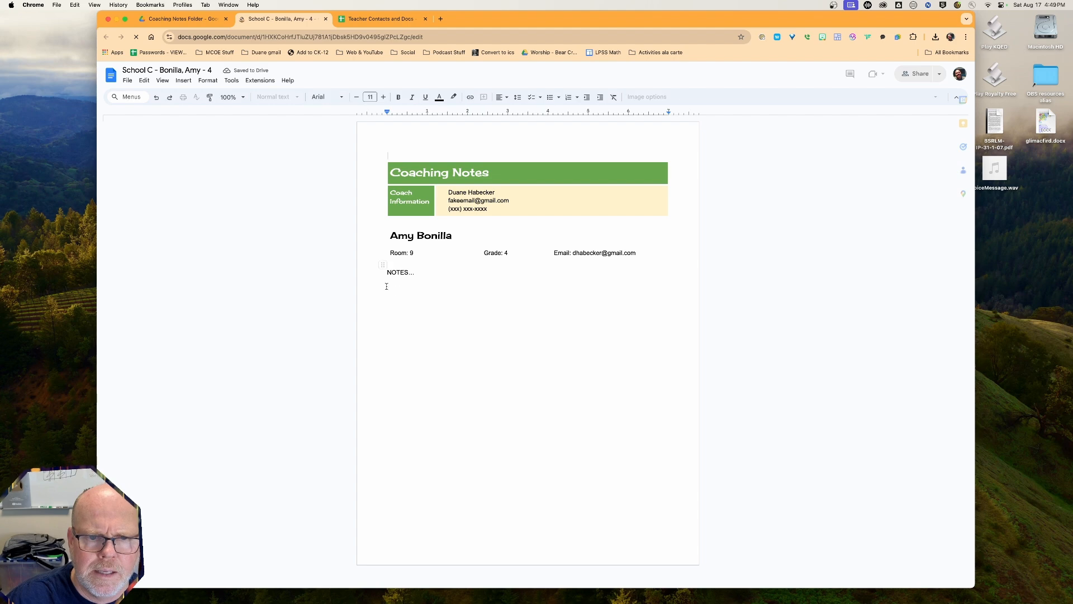
type("Here a")
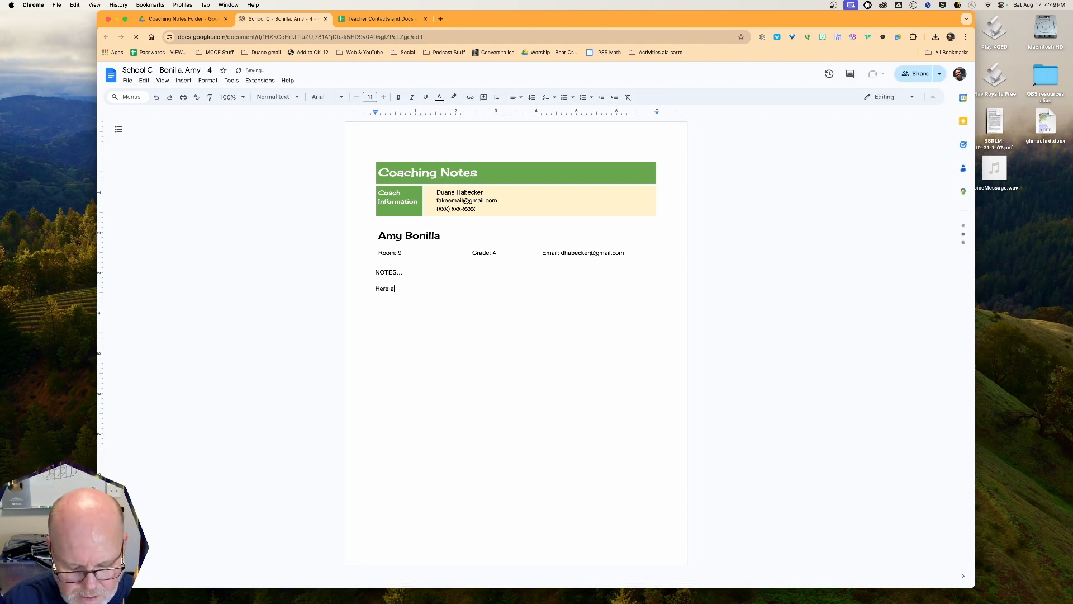
type("re my notes for Amy.")
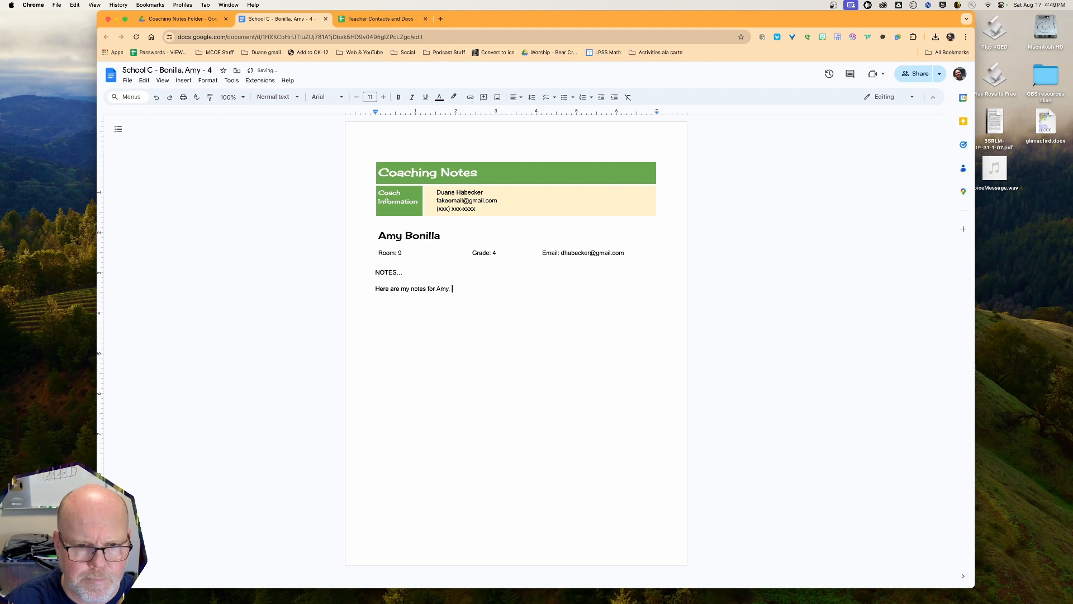
triple_click(389, 289)
key("super+c")
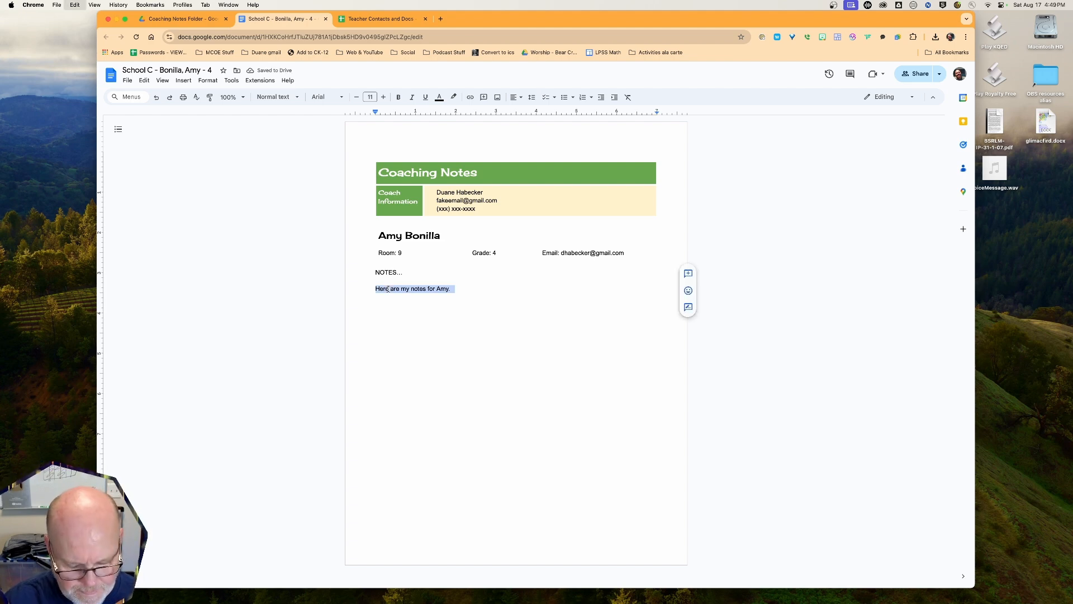
key("super+v")
key("super+v")
key("super+v")
key("super+v")
key("super+v")
key("super+v")
key("super+v")
key("super+v")
key("super+v")
key("super+v")
key("super+v")
key("super+v")
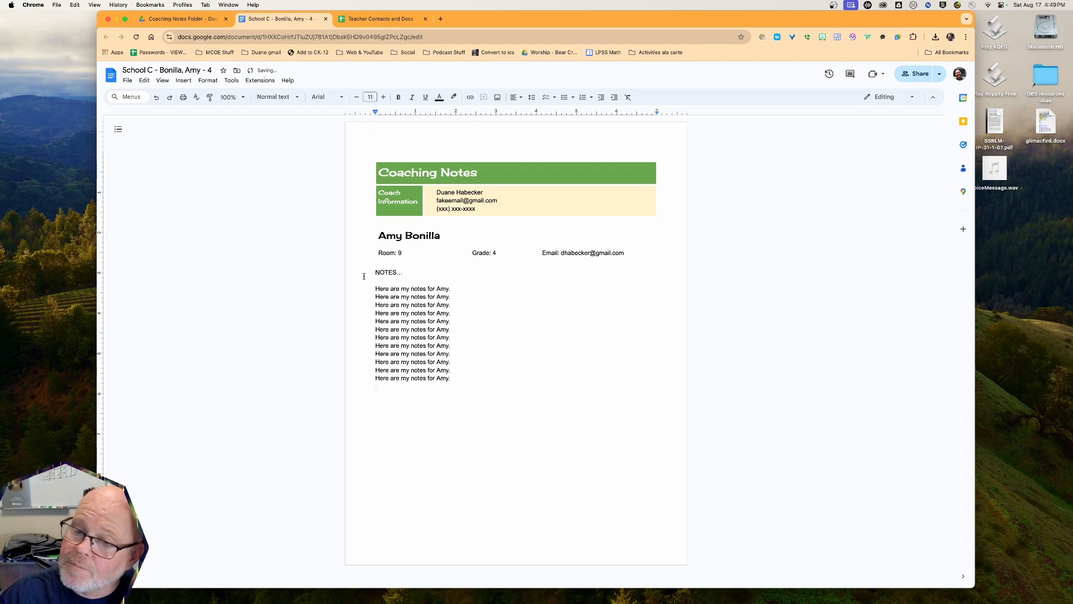
left_click(326, 19)
left_click(270, 20)
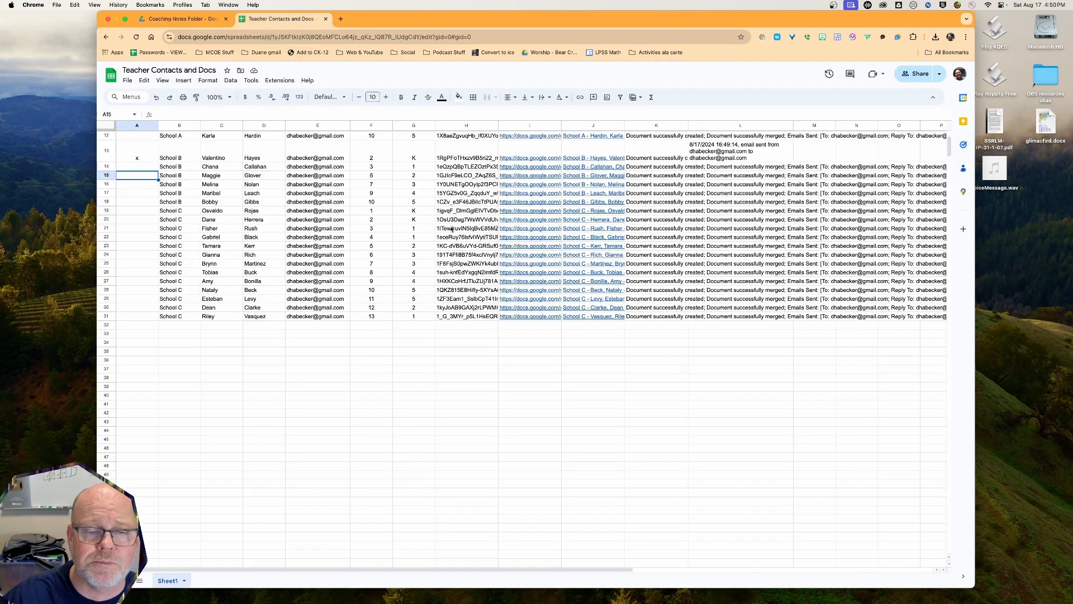
scroll(253, 233, "up", 5)
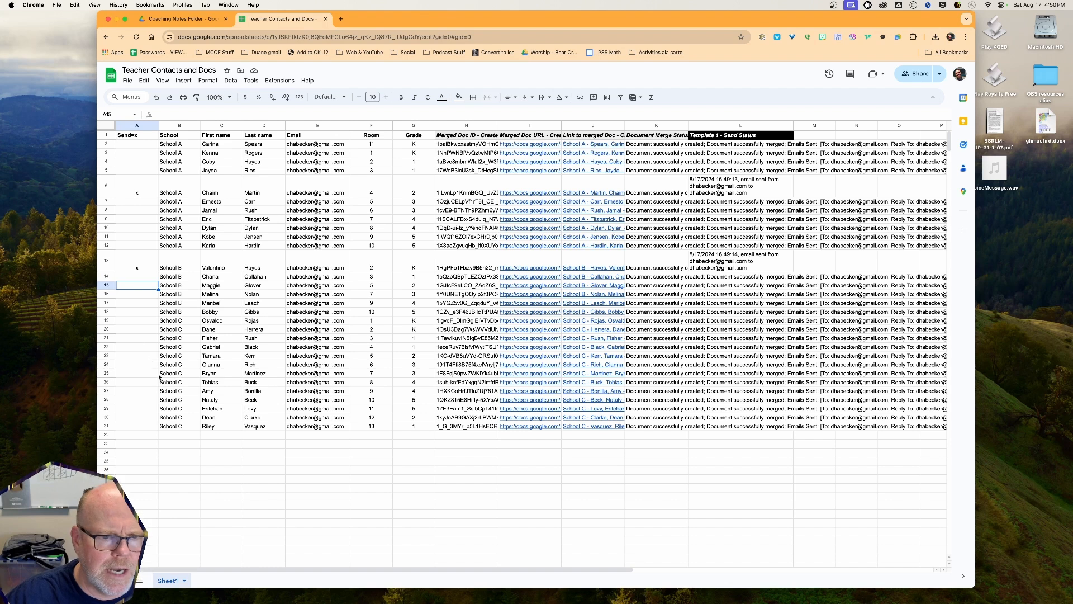
Enter x in cell A27 of the Send=x column
left_click(136, 392)
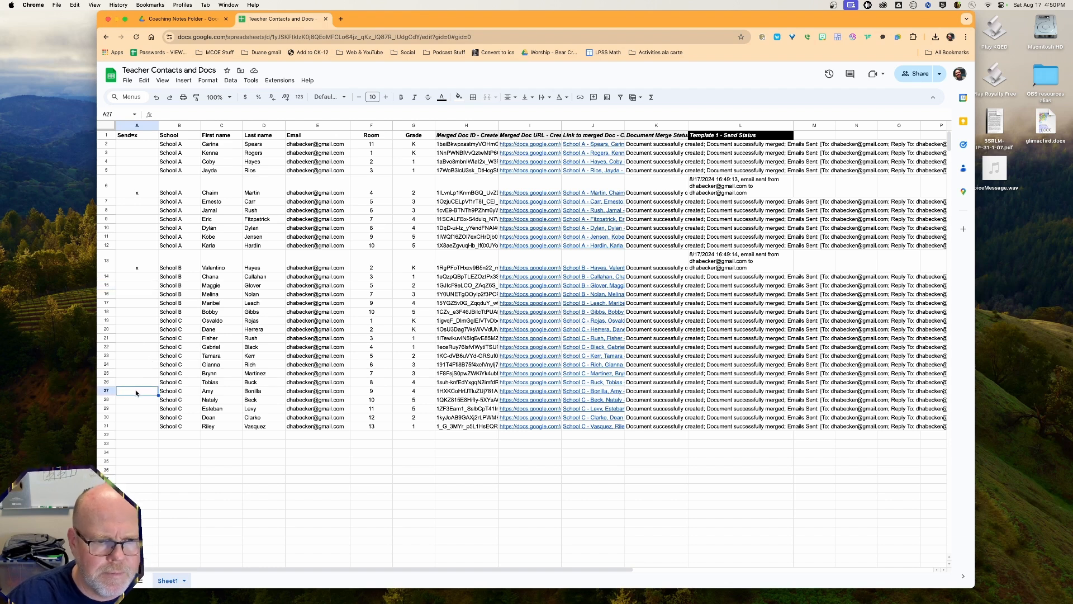
type("x")
left_click(130, 425)
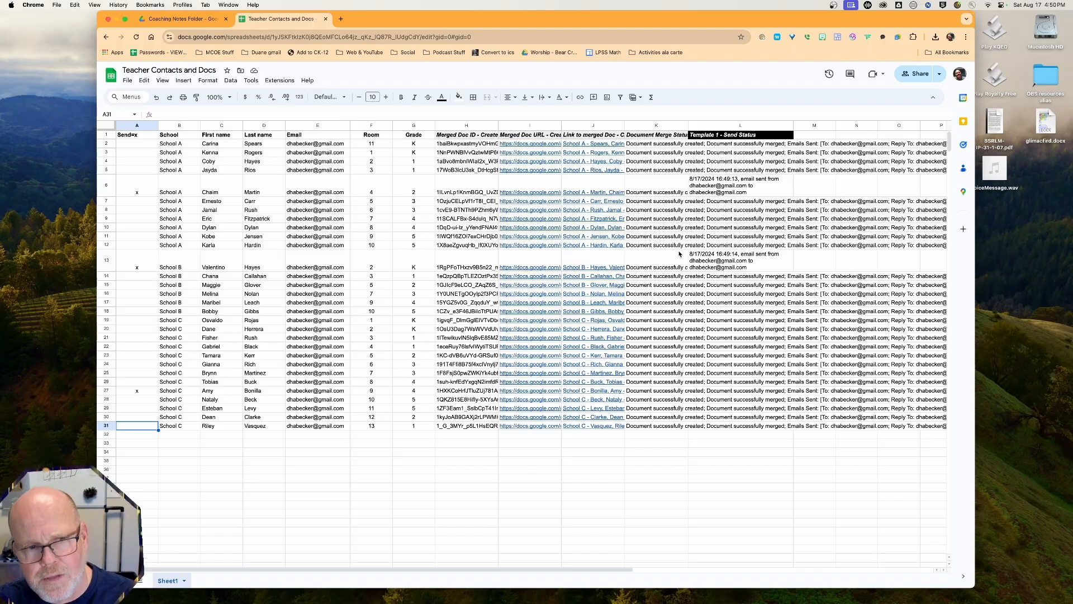
scroll(677, 263, "down", 1)
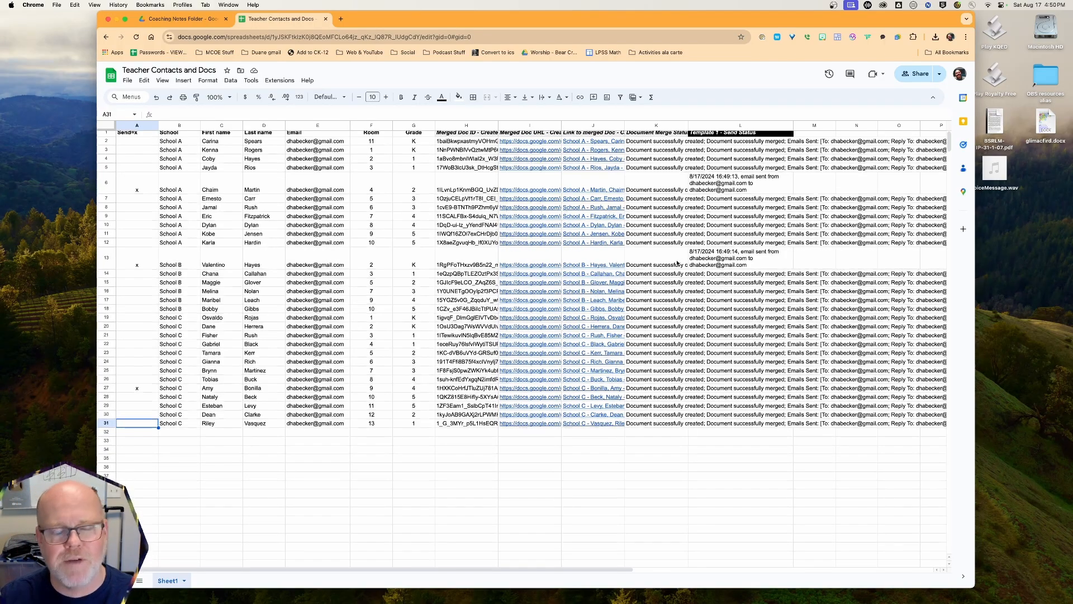
scroll(721, 167, "up", 1)
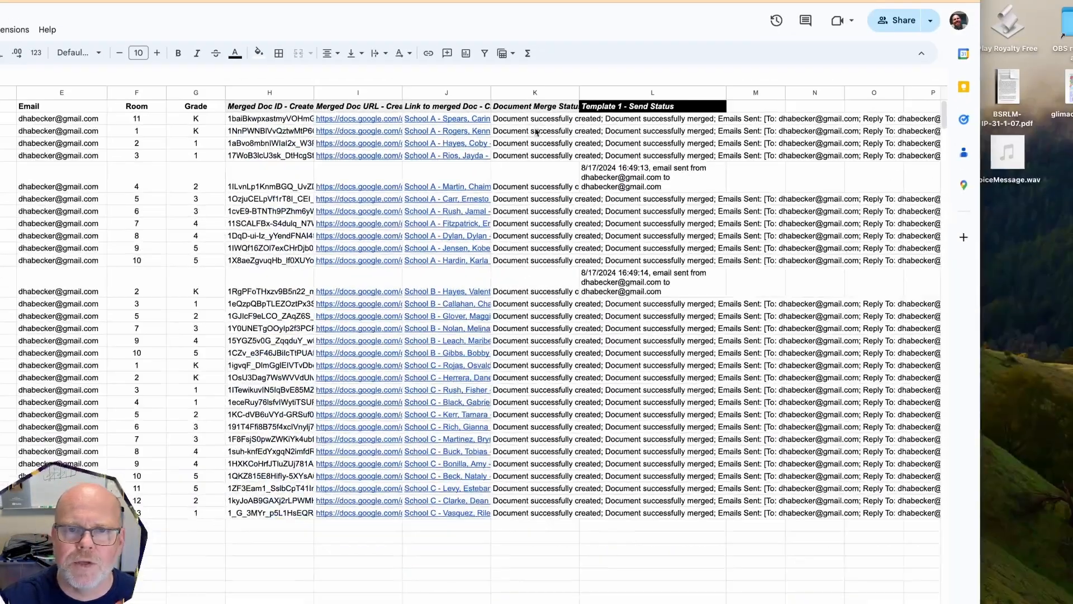
Set column K's Document Merge Status text to Clip so column L's send statuses show
left_click(538, 49)
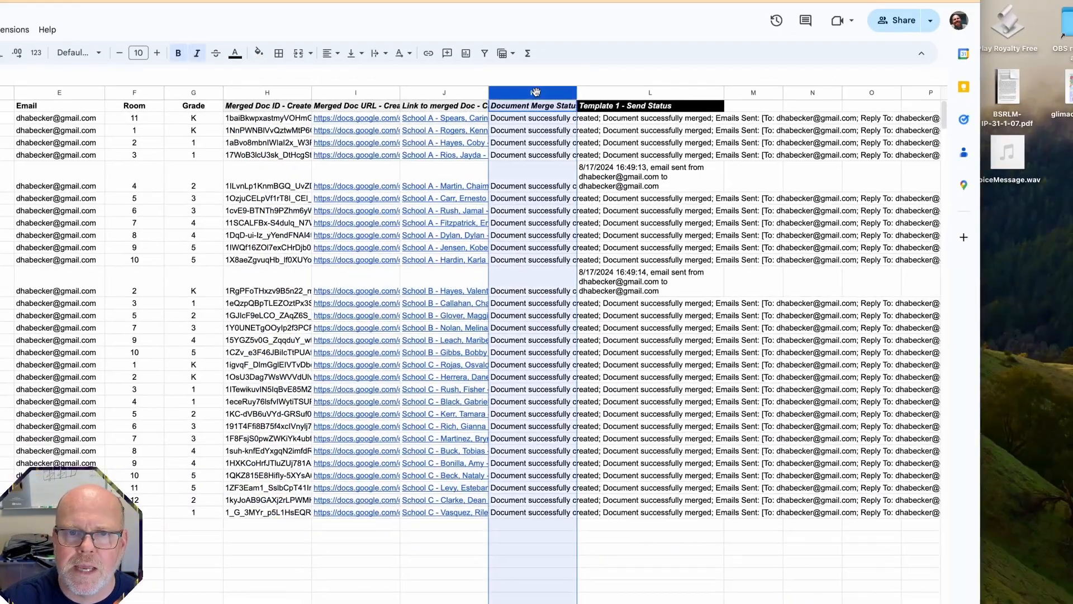
left_click(378, 53)
left_click(417, 78)
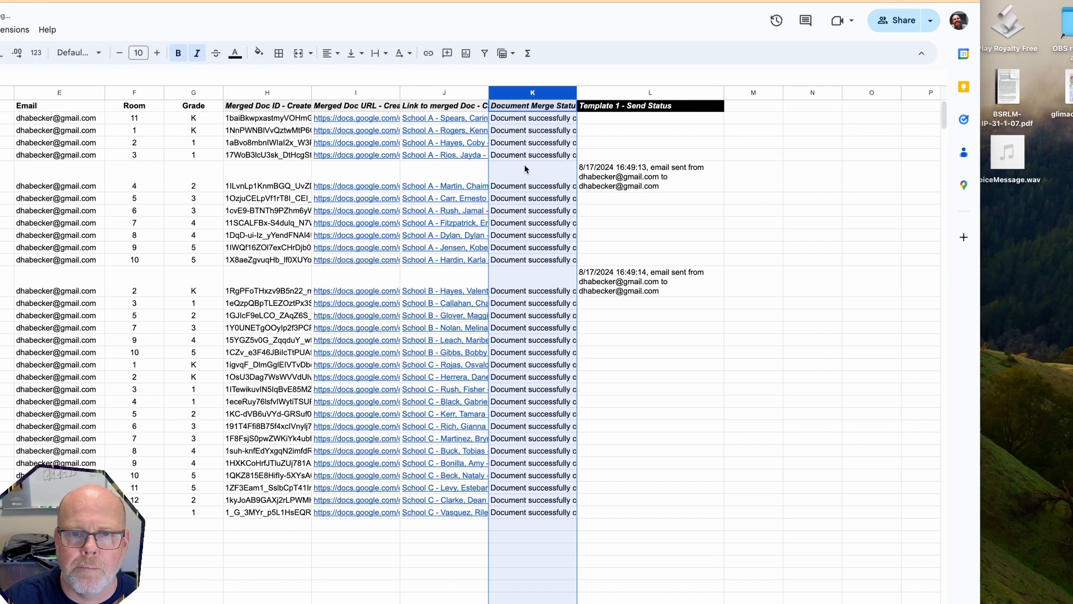
left_click(638, 144)
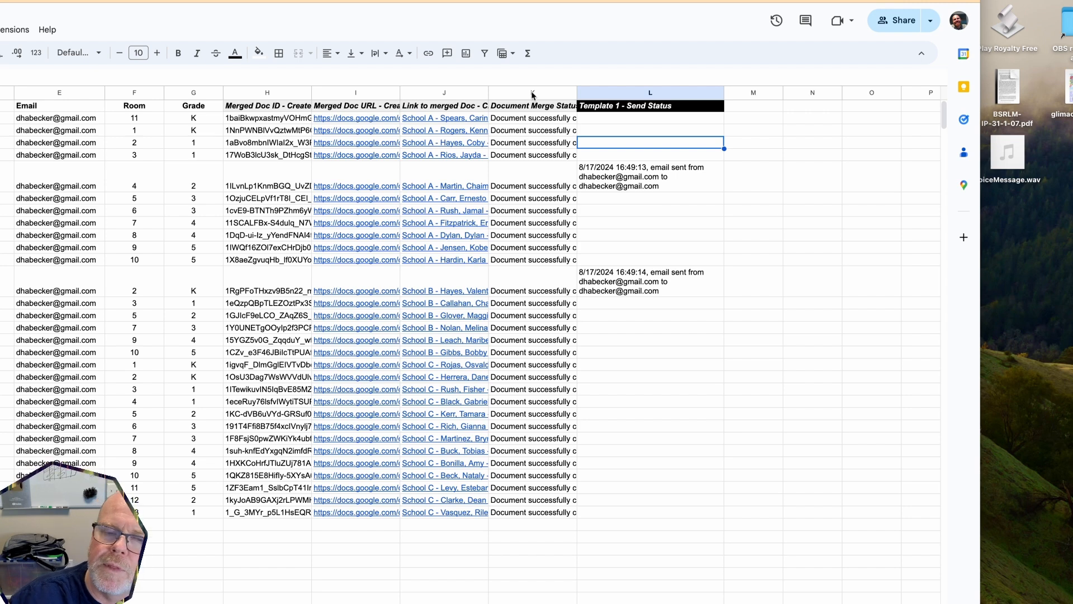
left_click(531, 120)
left_click_drag(531, 138, 547, 500)
left_click(646, 155)
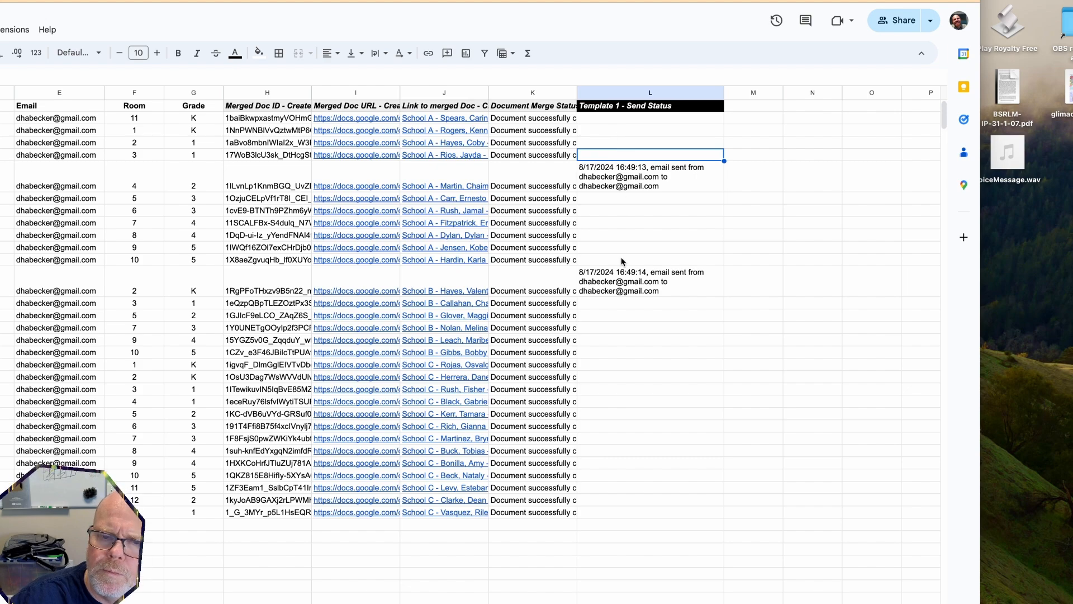
scroll(620, 185, "left", 1)
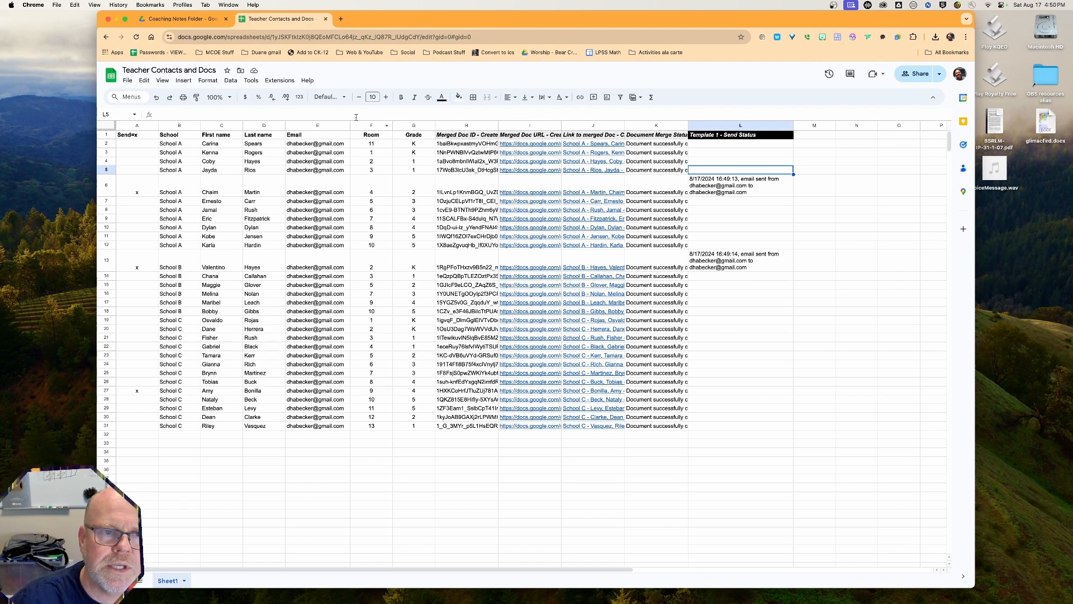
Run formMule's Preview and send all and send the pending email for row 27
left_click(279, 80)
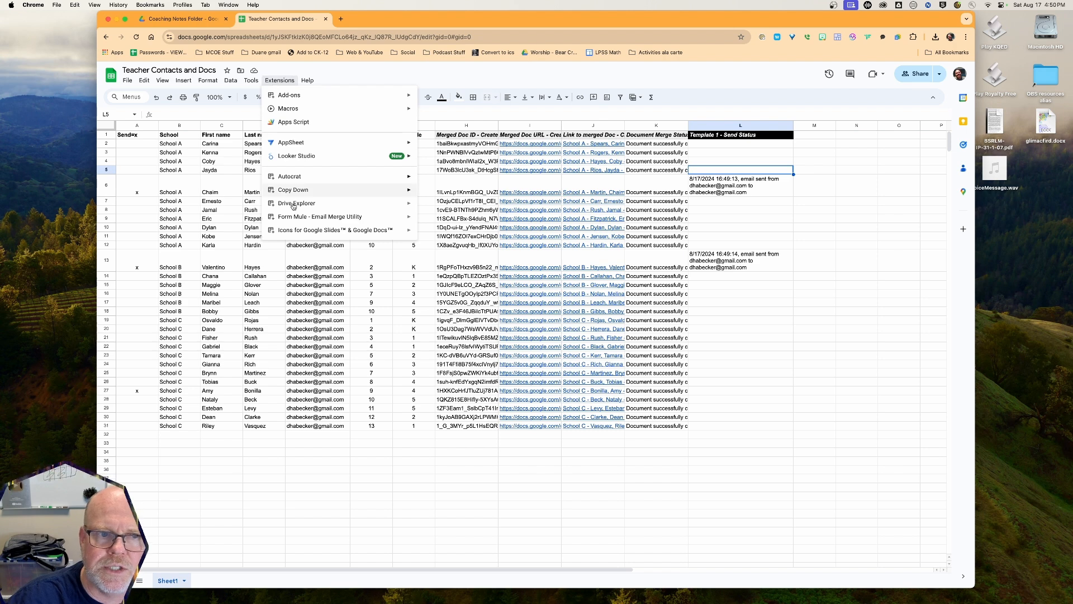
mouse_move(294, 218)
mouse_move(439, 221)
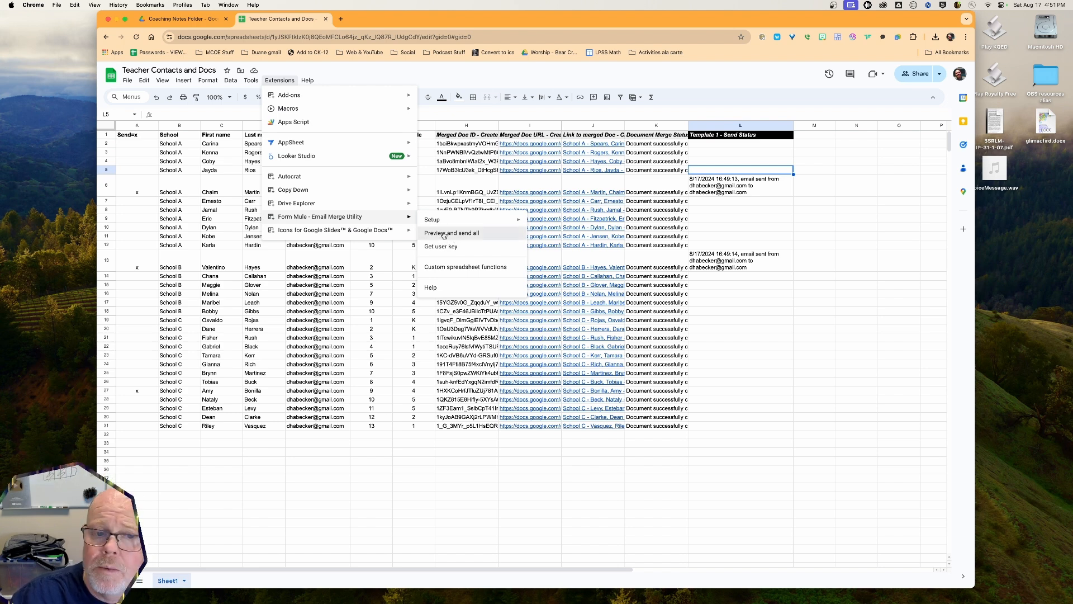
left_click(445, 234)
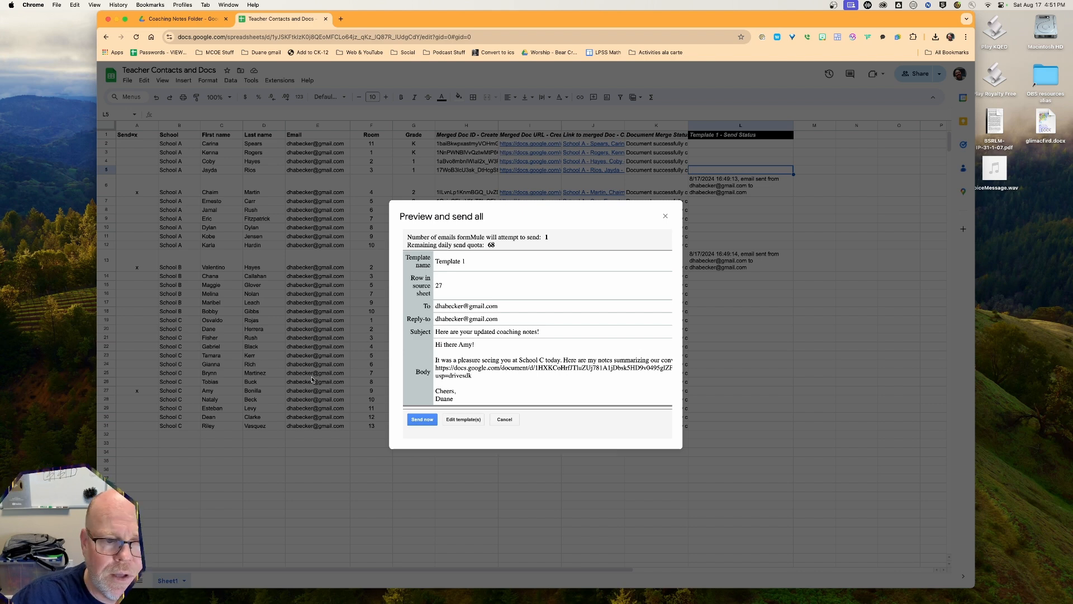
left_click(417, 420)
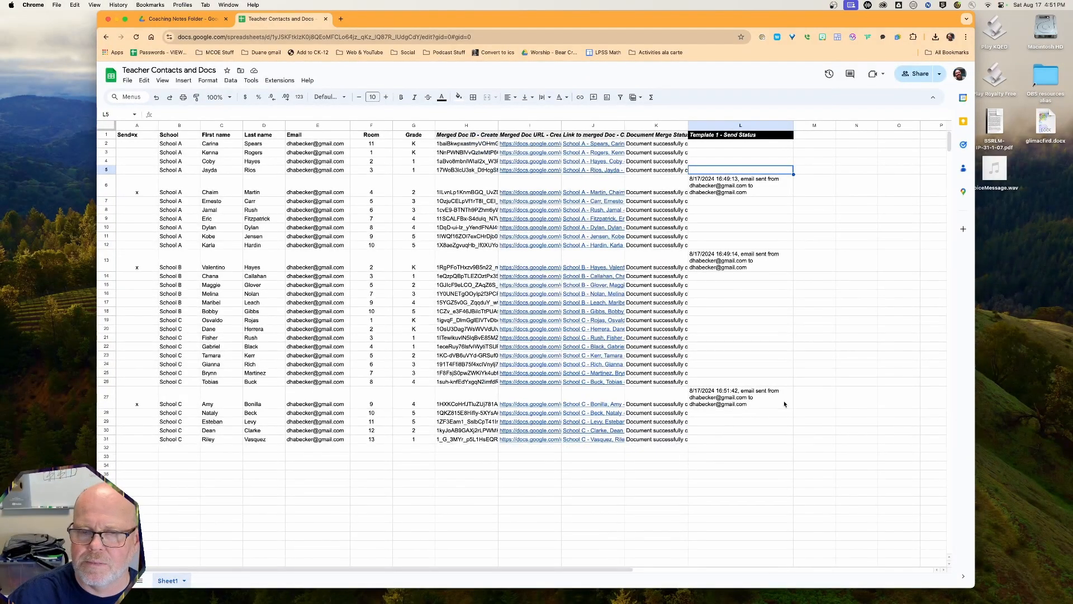
Select the Template 1 - Send Status cells in column L and delete the email-sent entries
scroll(758, 391, "right", 1)
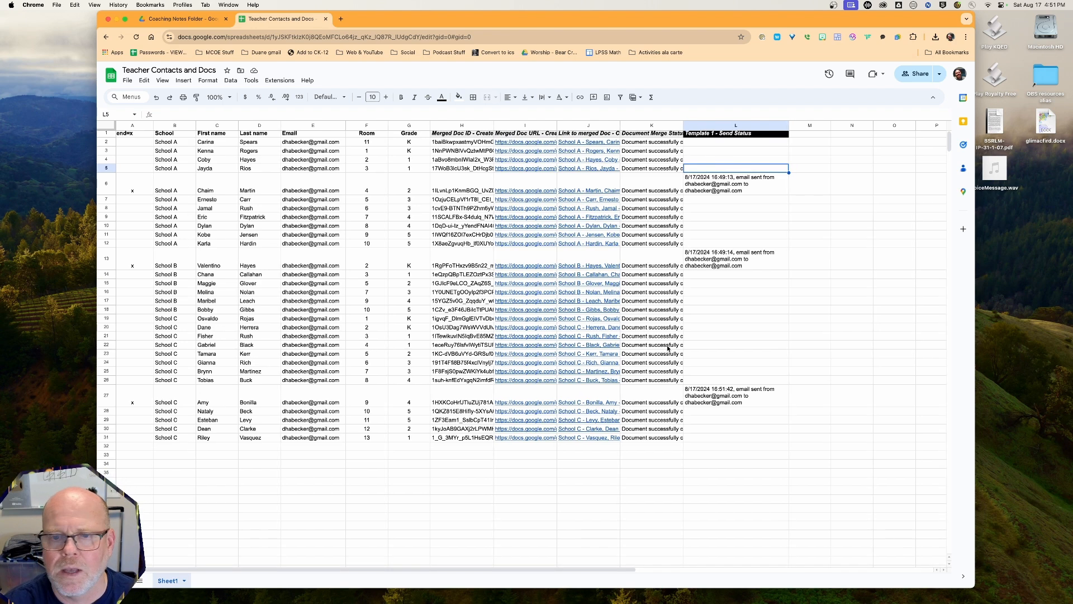
left_click(734, 192)
left_click_drag(720, 151, 736, 429)
key("Delete")
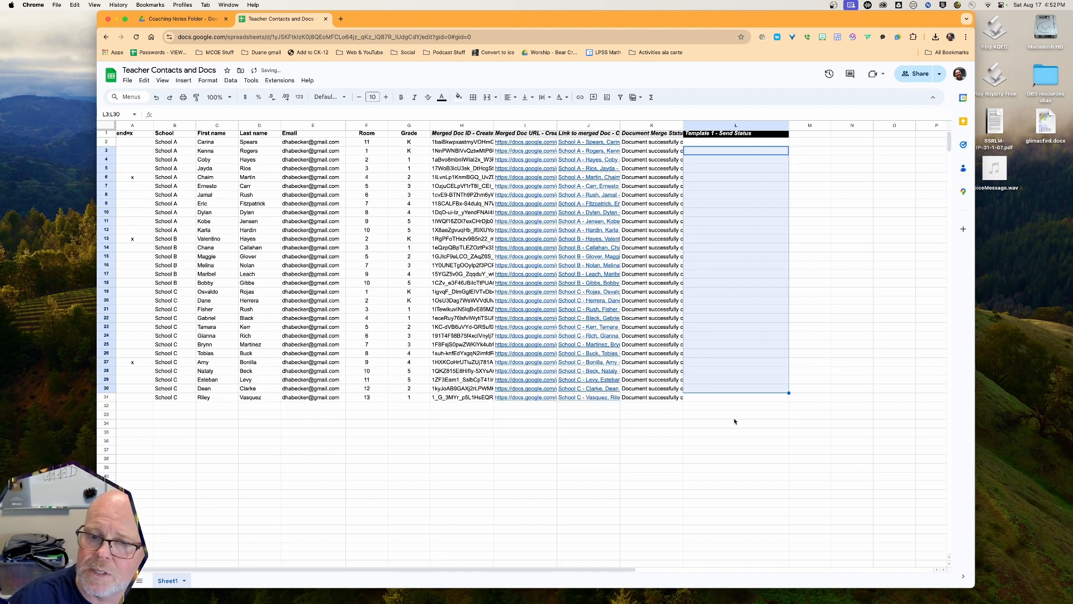
left_click(730, 372)
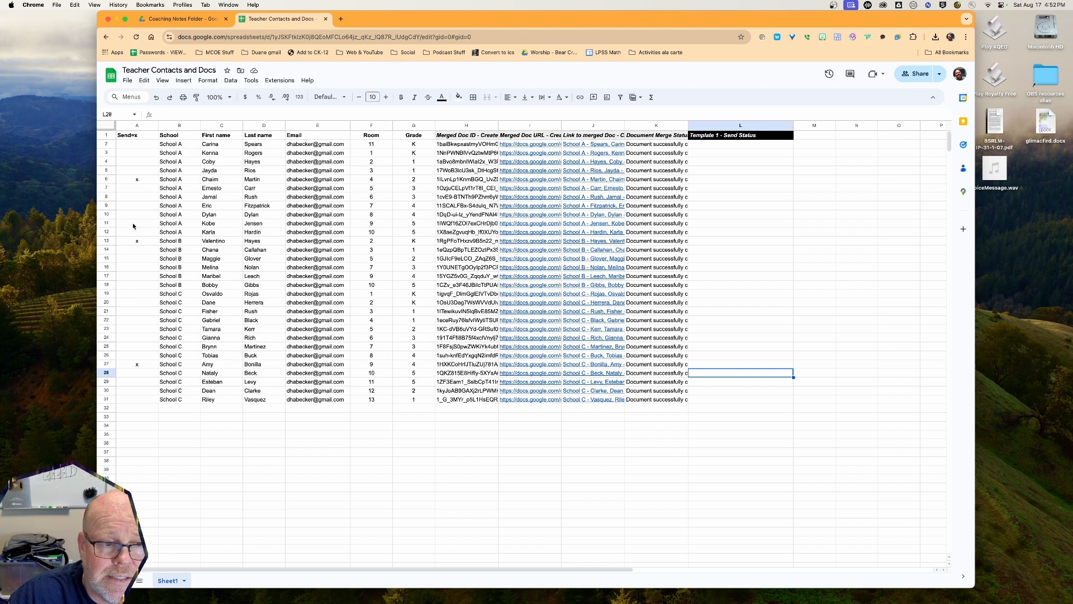
Mark rows 9 and 19 with an x in the Send=x column
left_click(136, 206)
type("x")
left_click(137, 293)
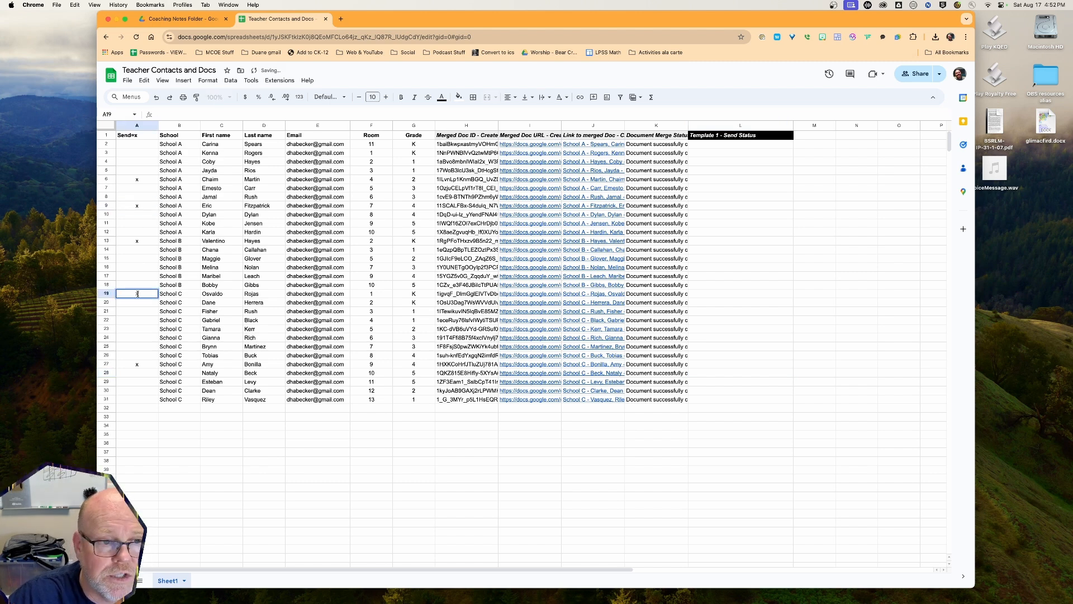
left_click(140, 348)
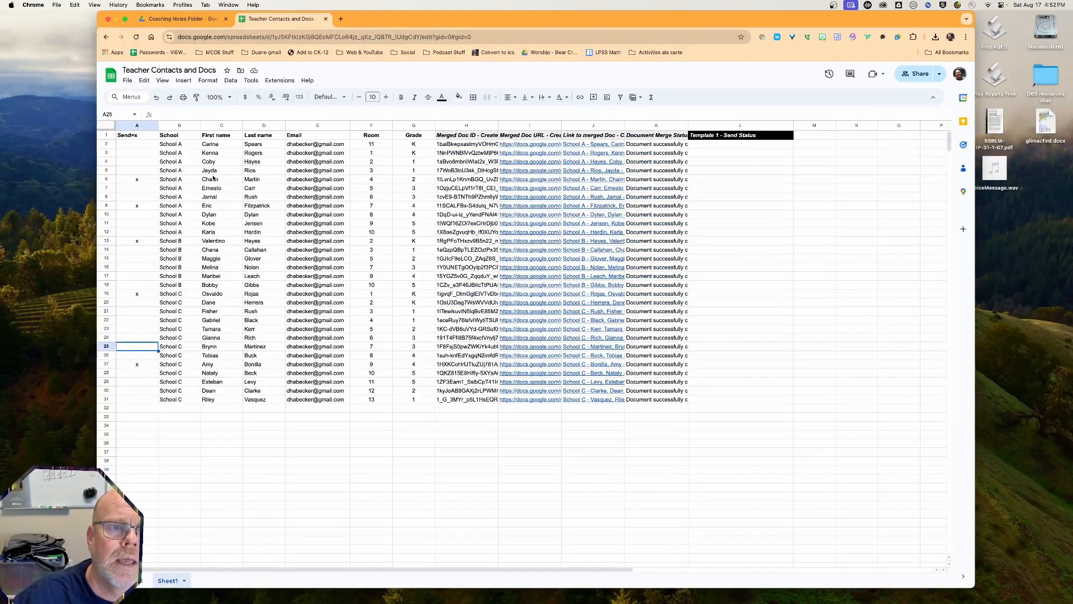
Preview formMule's five queued emails and close the preview without sending
left_click(279, 80)
mouse_move(297, 218)
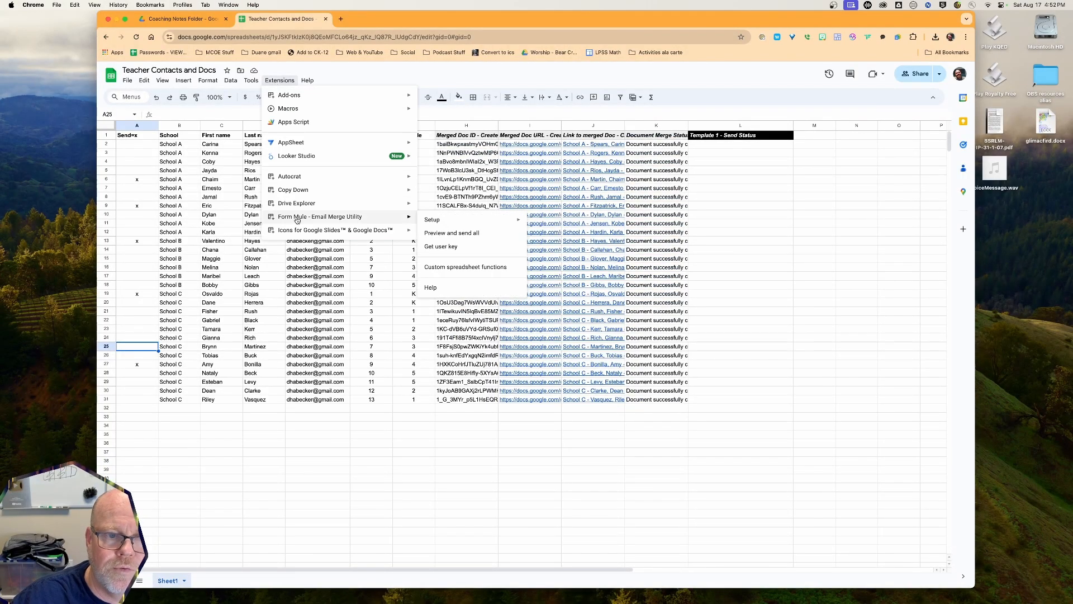
left_click(447, 234)
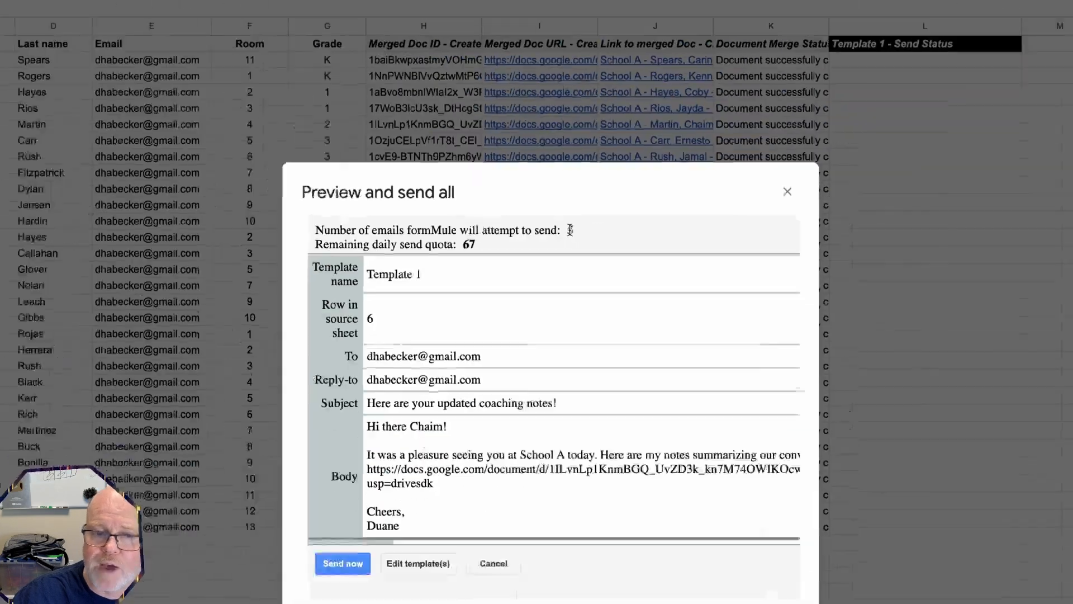
scroll(474, 343, "down", 2)
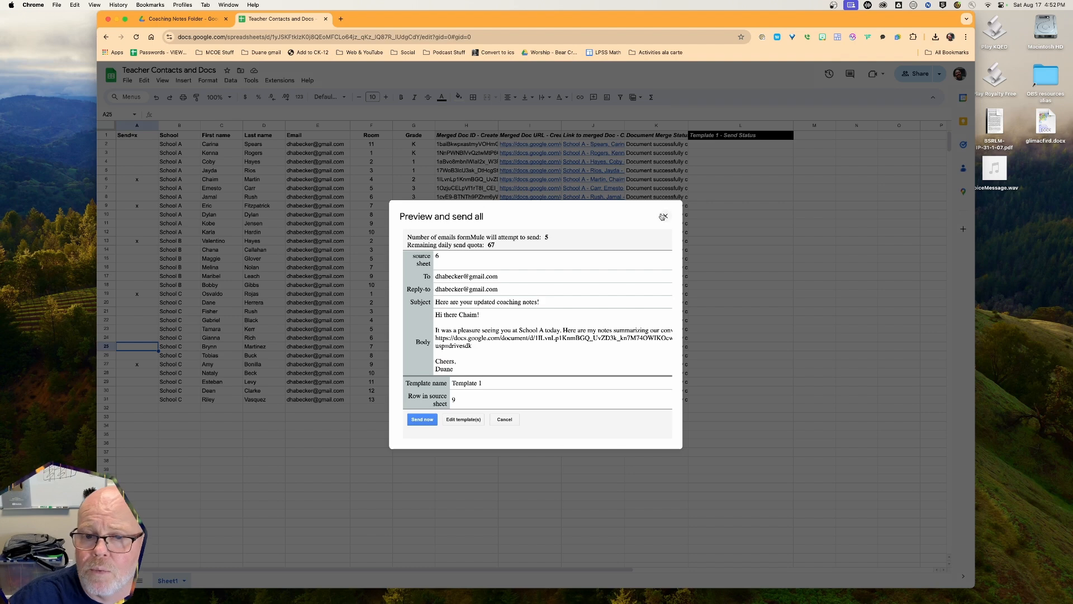
left_click(904, 85)
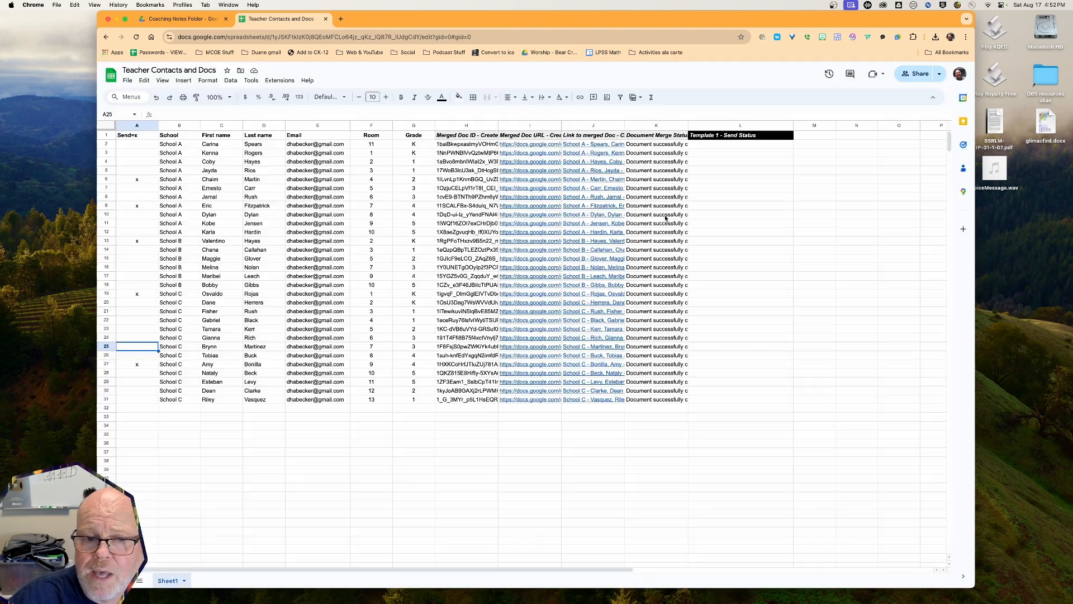
Open the School A grade 2 teacher's Coaching Notes doc and add a blank line above the 8/6/2024 entry
left_click(182, 19)
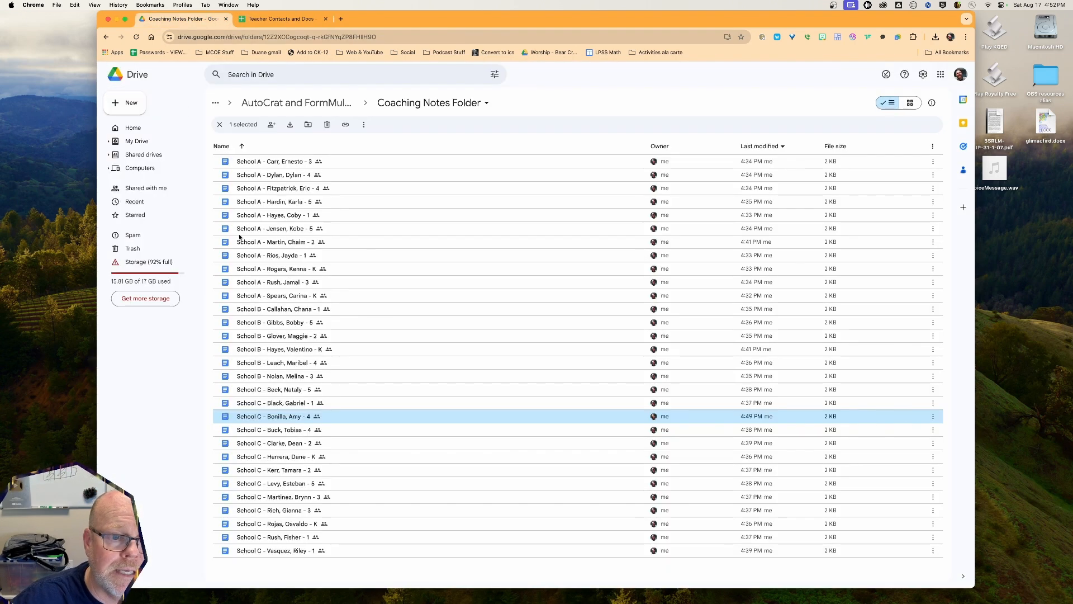
double_click(286, 242)
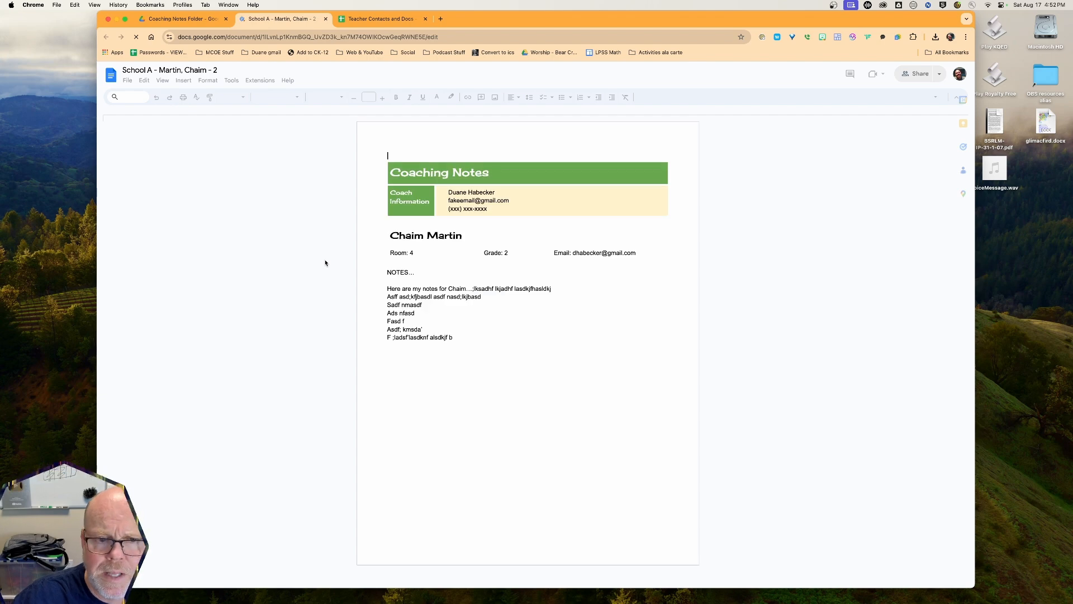
left_click(392, 281)
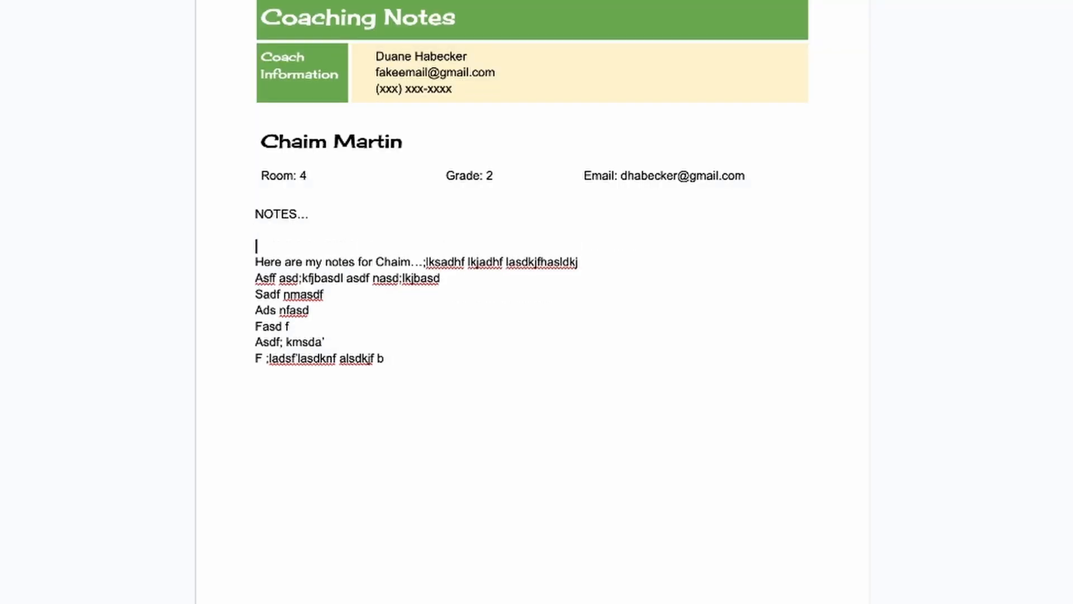
type("8/")
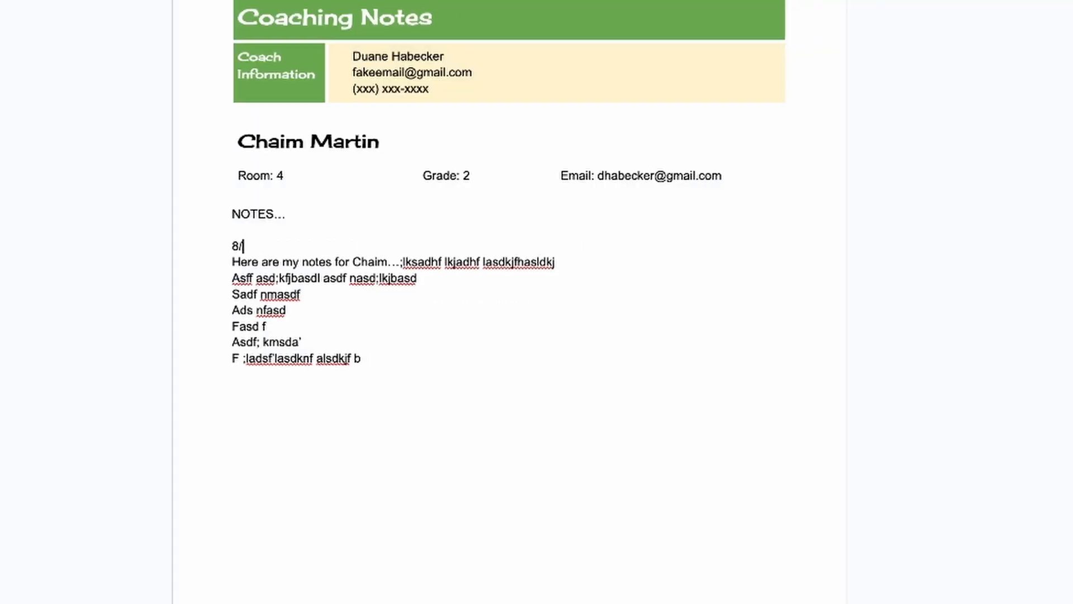
type("6/2024")
key("Return")
key("Return")
key("Return")
key("Return")
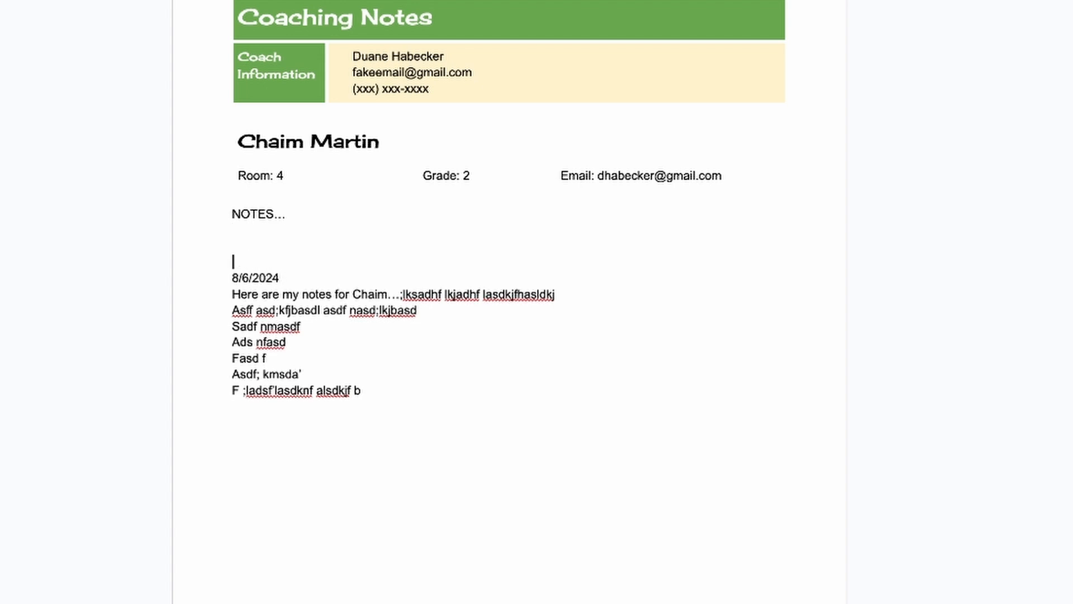
key("Up")
key("Up")
key("Up")
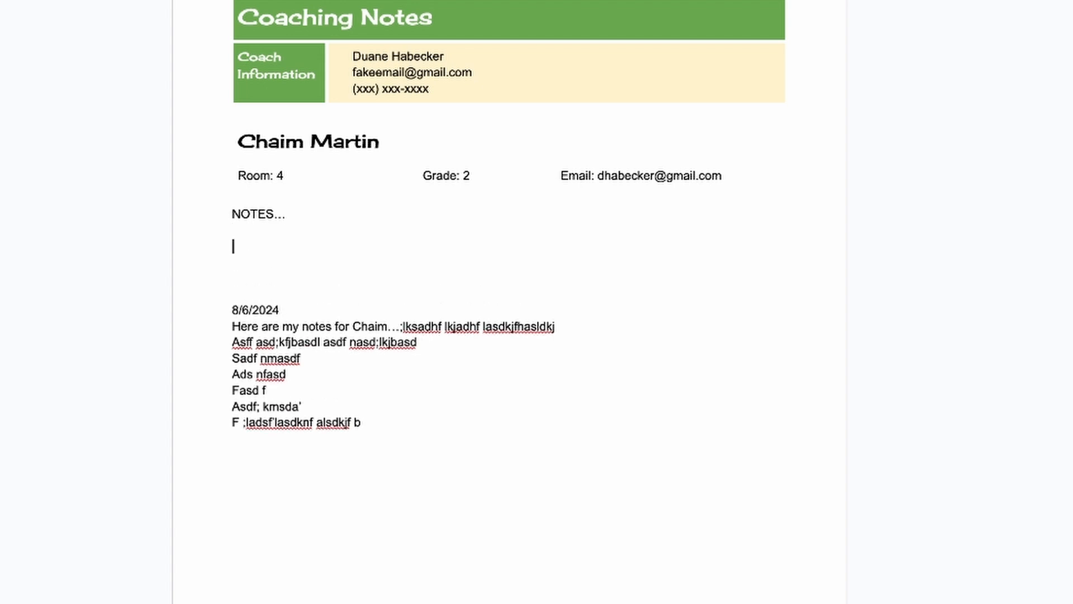
Type an 8/17/2024 date and a new-notes sentence for the teacher, pasting the sentence several times
type("8/17/2024")
key("Return")
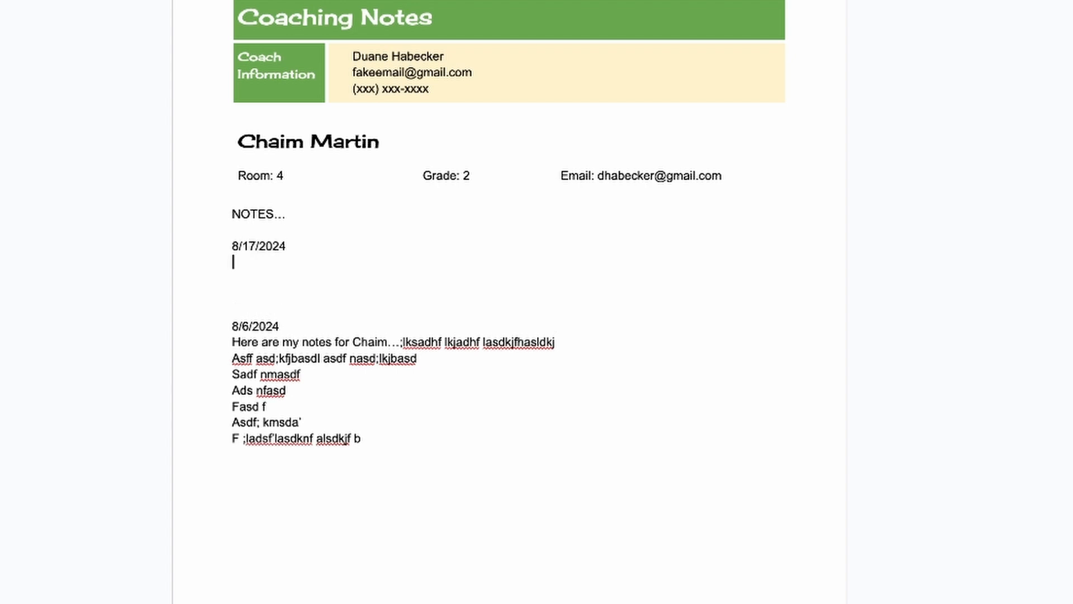
type("Here are some")
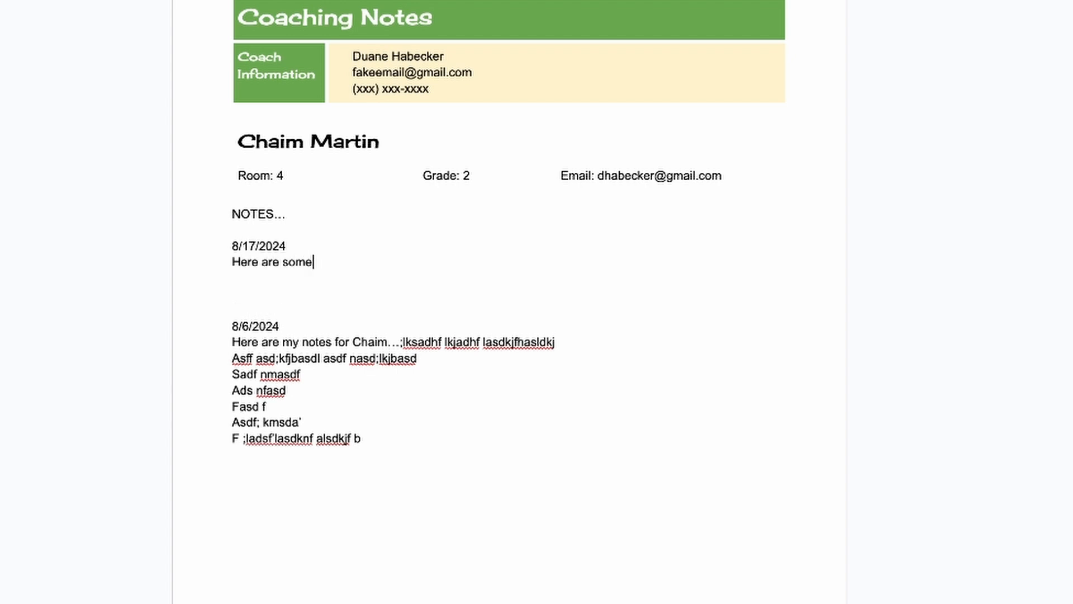
type(" new notes for ")
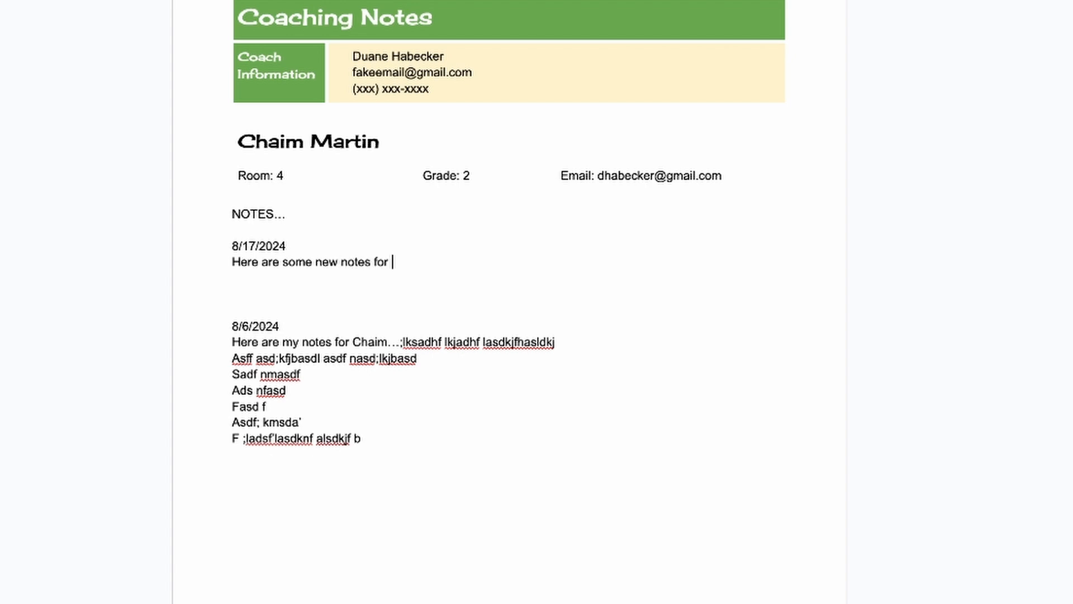
type("Chaim.")
key("shift+Left")
key("shift+Left")
key("shift+Left")
key("shift+Left")
key("shift+Left")
key("shift+Left")
key("shift+Left")
key("shift+Left")
key("shift+Left")
key("shift+Left")
key("shift+Left")
key("shift+Left")
key("shift+Left")
key("shift+Left")
key("shift+Left")
key("shift+Left")
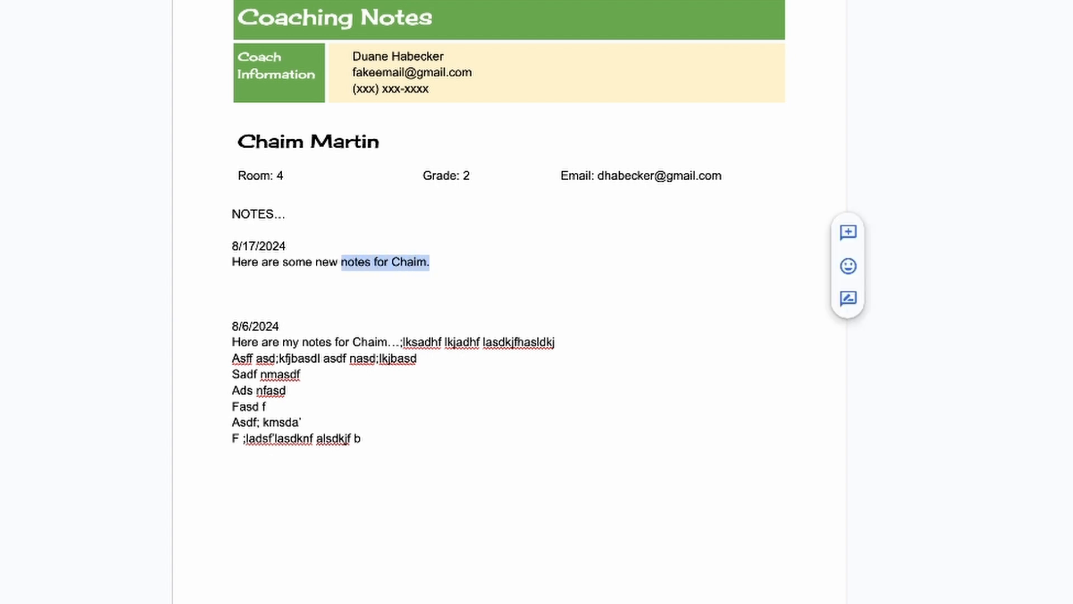
key("shift+Left")
key("shift+Left")
key("shift+Left")
key("shift+Left")
key("shift+Left")
key("shift+Left")
key("shift+Left")
key("shift+Left")
key("shift+Left")
key("shift+Left")
key("shift+Left")
key("shift+Left")
key("shift+Left")
key("shift+Left")
key("shift+Left")
key("shift+Left")
key("shift+Left")
key("shift+Left")
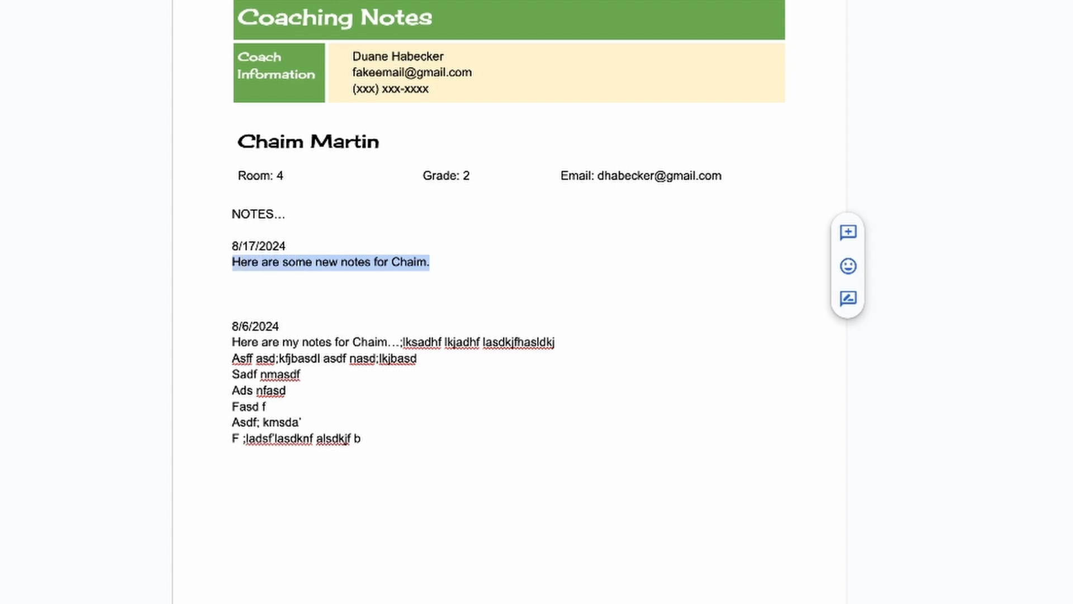
key("ctrl+c")
key("ctrl+v")
key("ctrl+v")
key("ctrl+v")
key("ctrl+v")
key("ctrl+v")
key("ctrl+v")
key("ctrl+v")
key("ctrl+v")
key("ctrl+v")
key("ctrl+v")
key("ctrl+v")
key("ctrl+v")
key("ctrl+v")
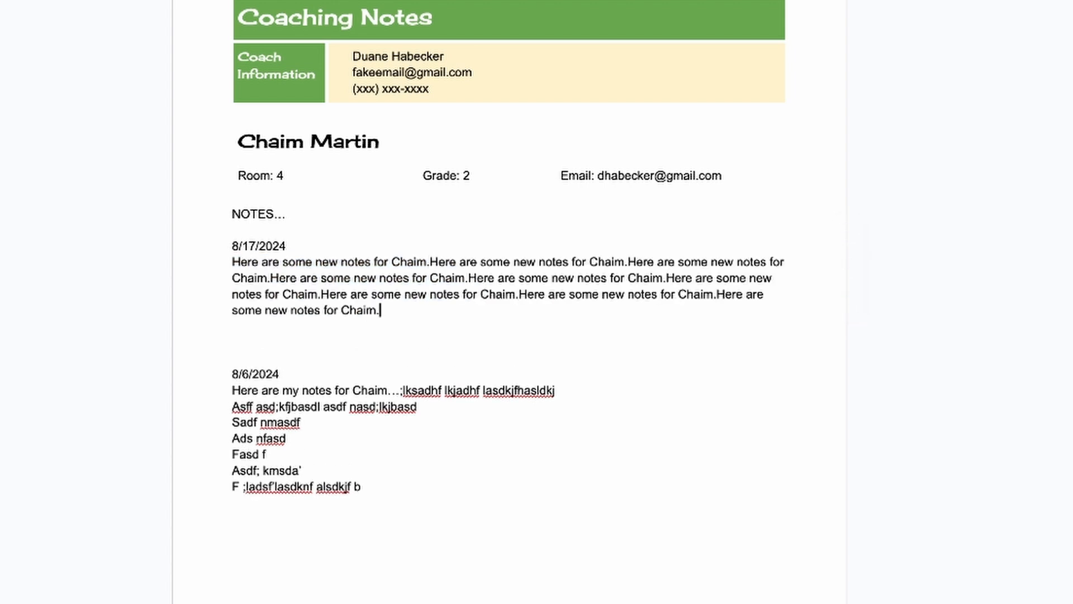
key("ctrl+v")
key("ctrl+v")
left_click_drag(344, 326, 341, 294)
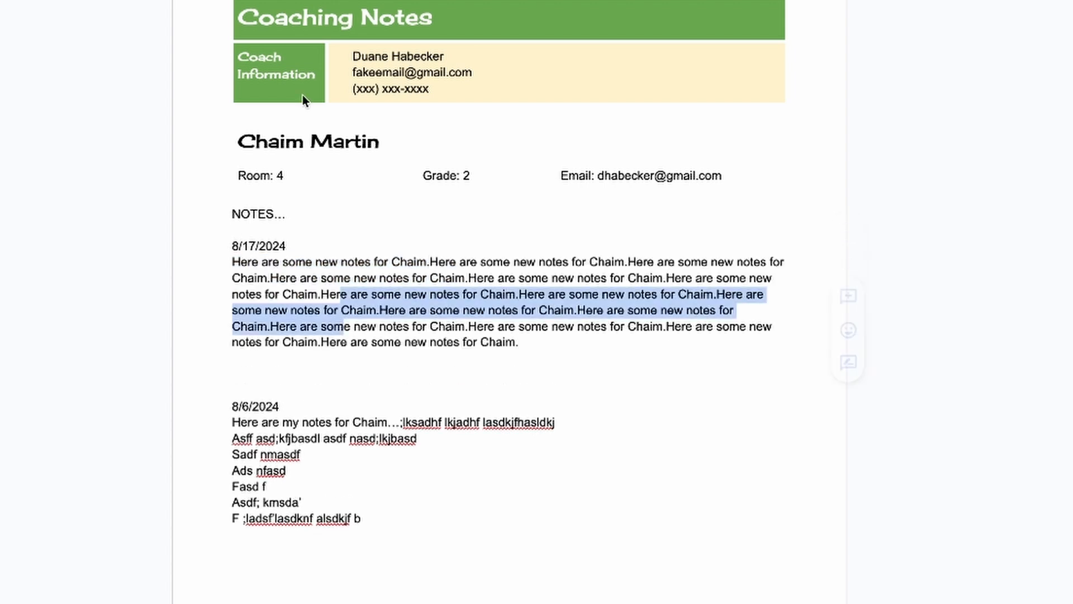
left_click(300, 246)
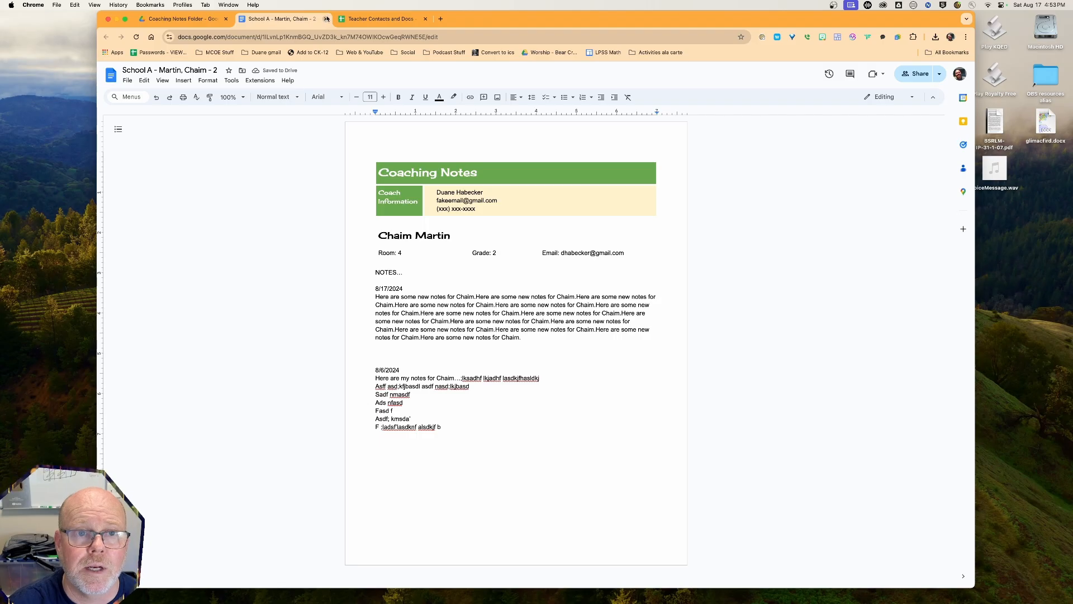
Close the notes doc and re-check formMule's Preview and send all, closing it without sending
left_click(327, 19)
left_click(282, 19)
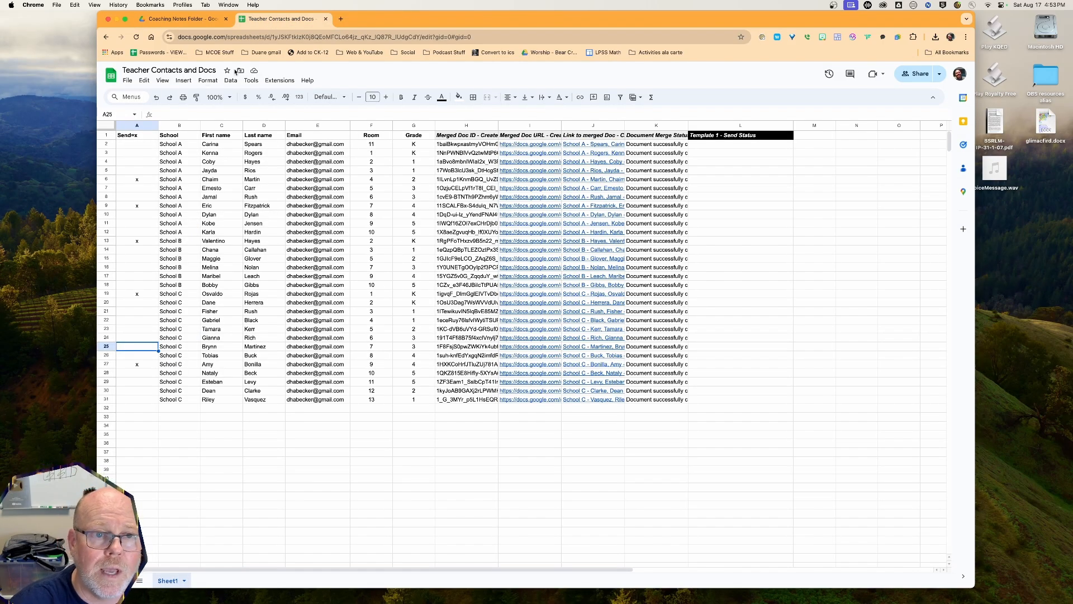
left_click(280, 80)
mouse_move(300, 220)
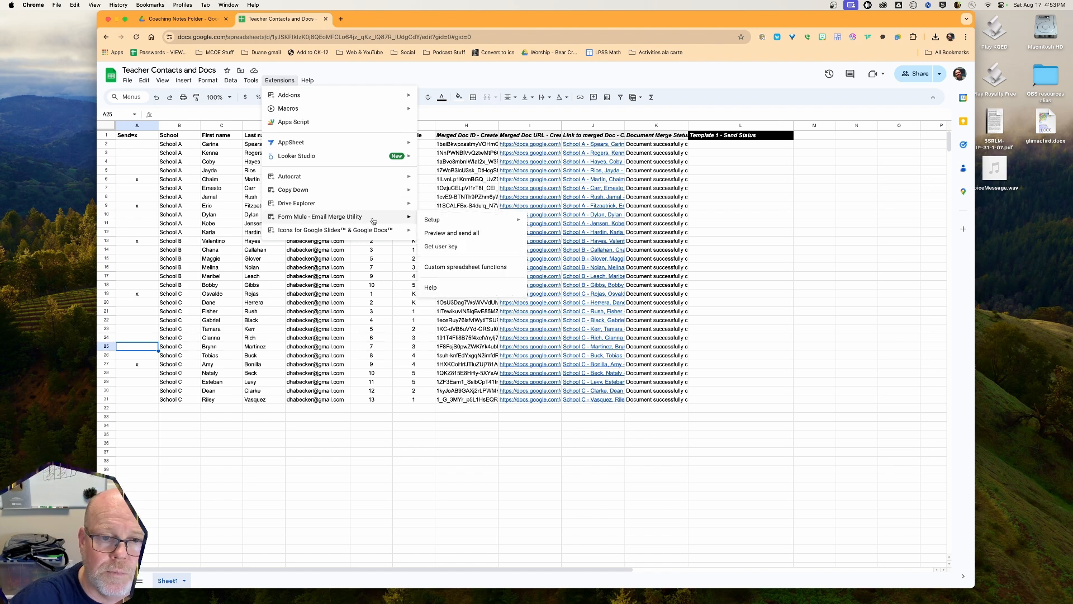
mouse_move(454, 224)
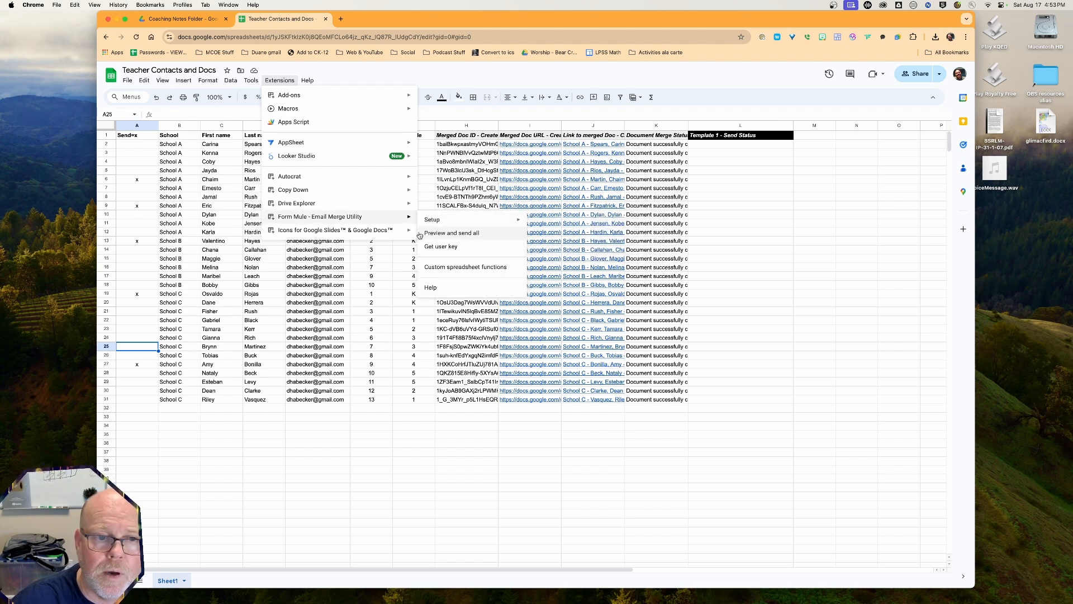
left_click(456, 238)
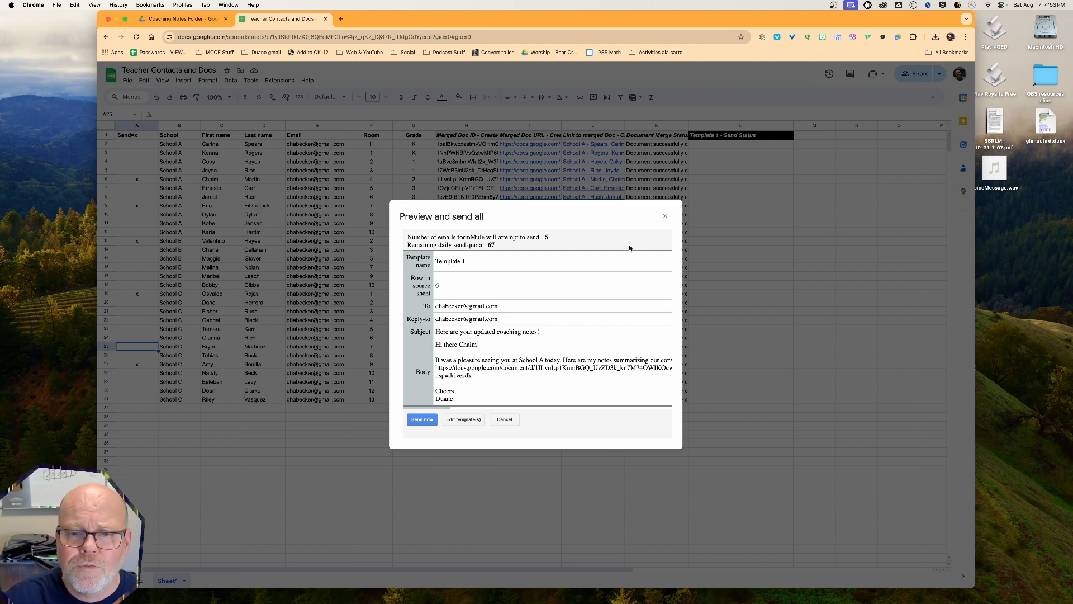
left_click(665, 215)
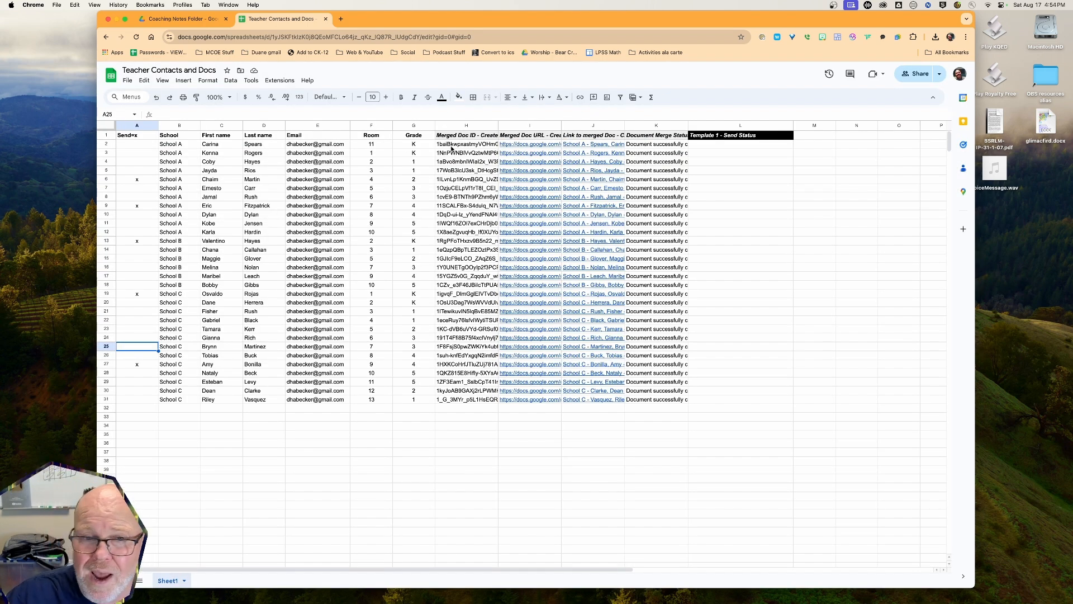
Review the merged doc ID, URL and link columns H1:J31 against the Coaching Notes Folder in Drive
left_click_drag(453, 136, 582, 402)
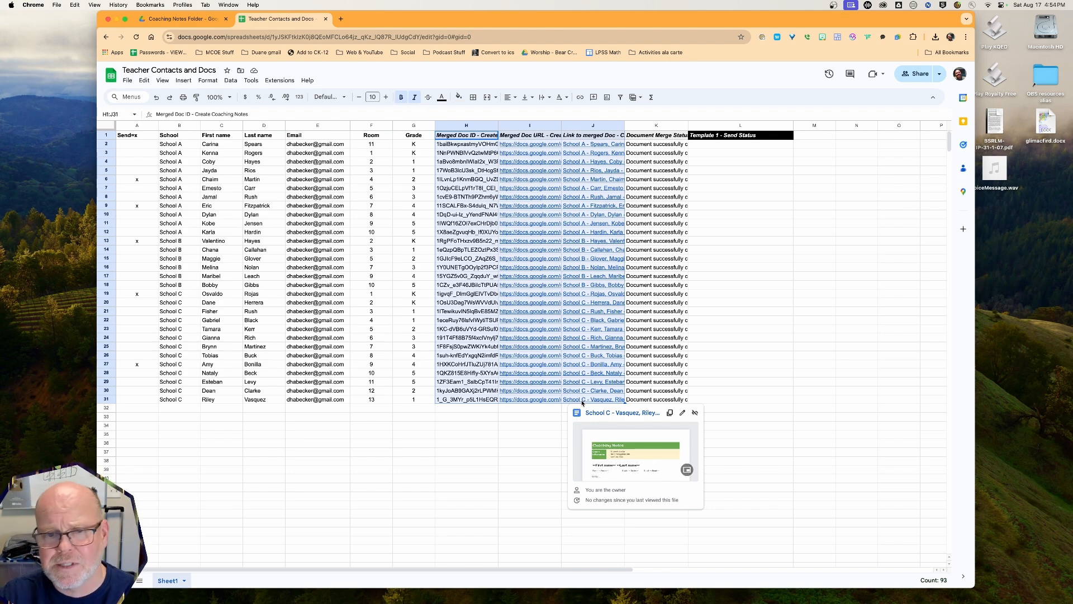
left_click(200, 19)
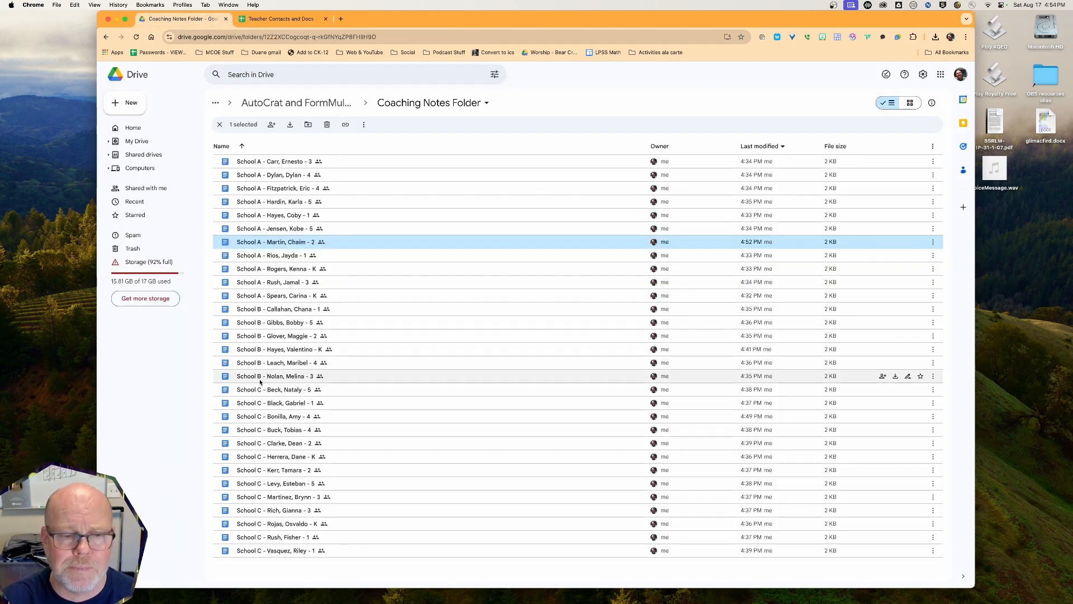
left_click(279, 19)
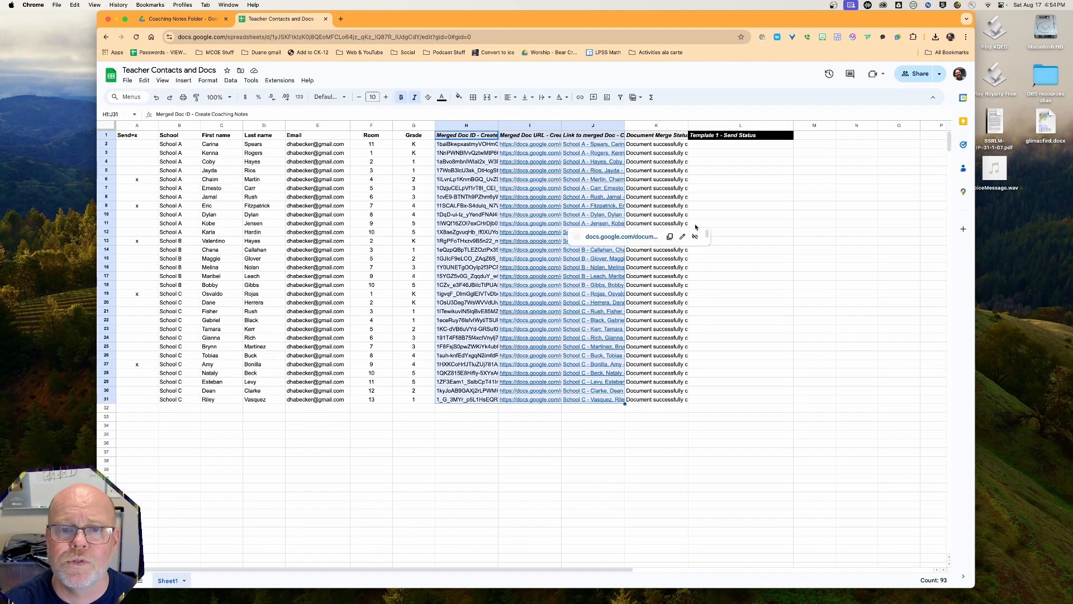